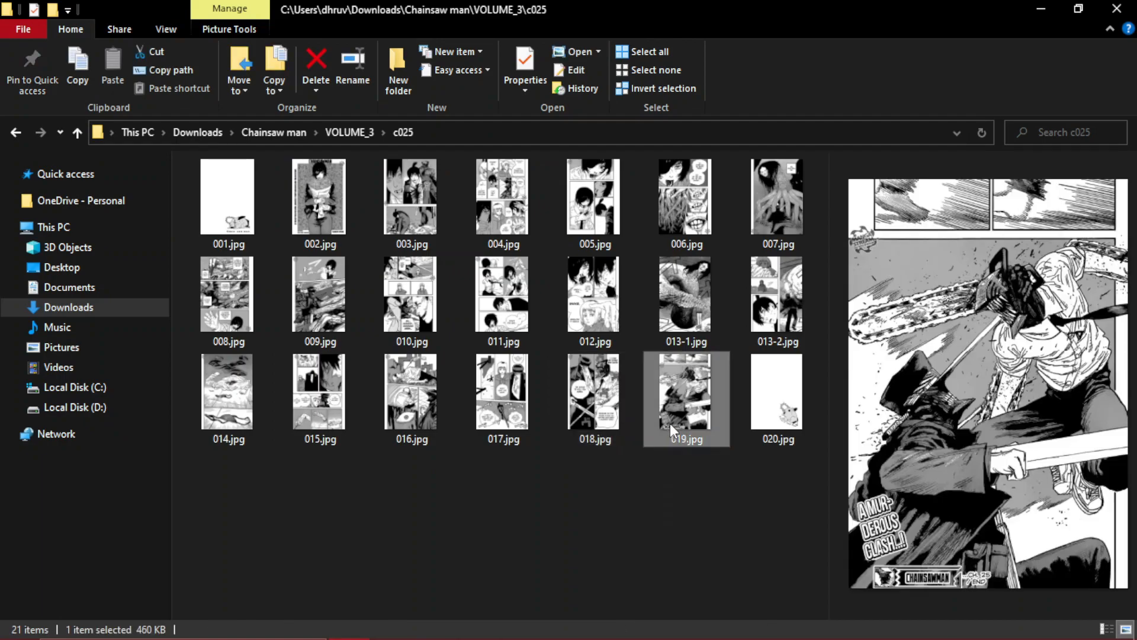
# - Preview the last page image in the c025 folder and close the manga folder window
pyautogui.click(775, 393)
pyautogui.hotkey('alt', 'Left')
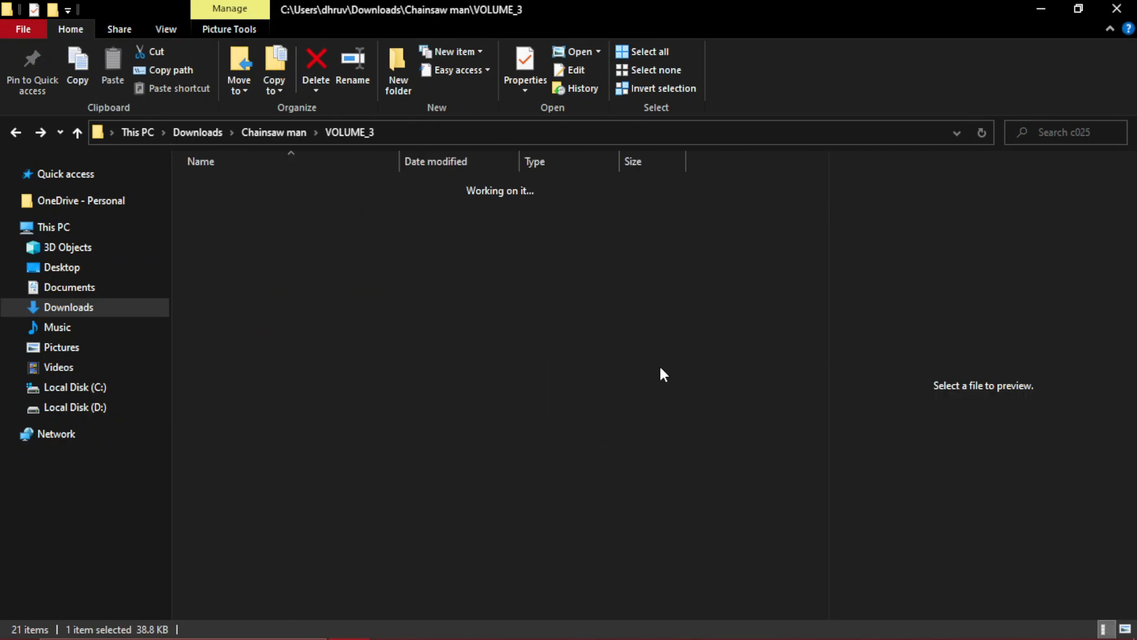
pyautogui.moveTo(398, 393); pyautogui.dragTo(362, 379)
pyautogui.click(362, 379)
pyautogui.click(1117, 8)
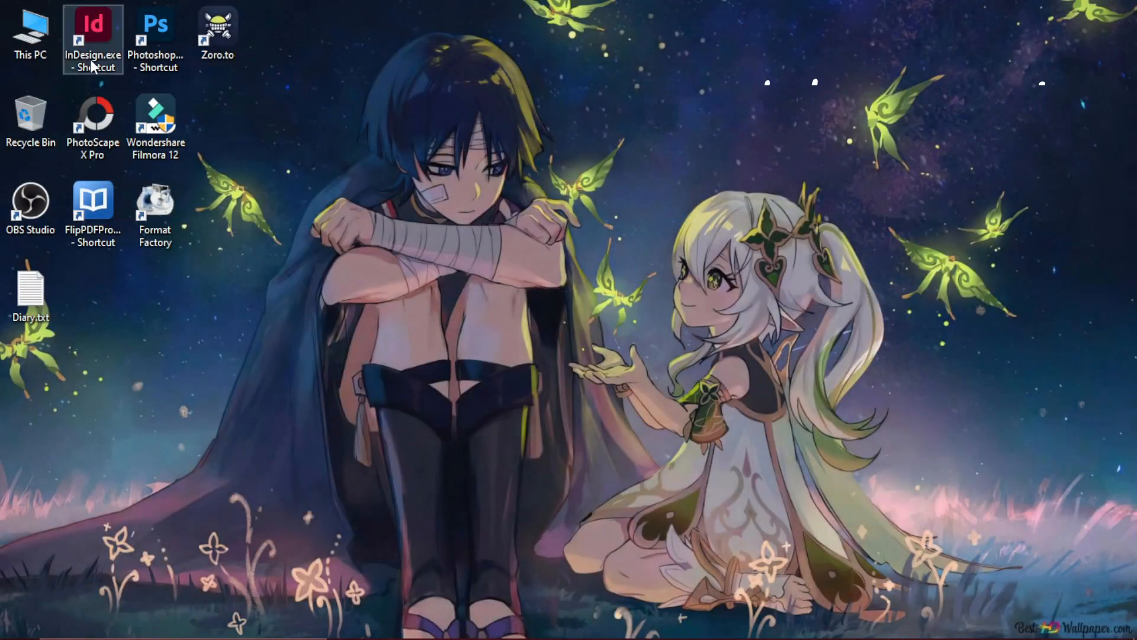
# - Move the InDesign shortcut to an open area of the desktop and launch Adobe InDesign from it
pyautogui.moveTo(80, 26); pyautogui.dragTo(221, 108)
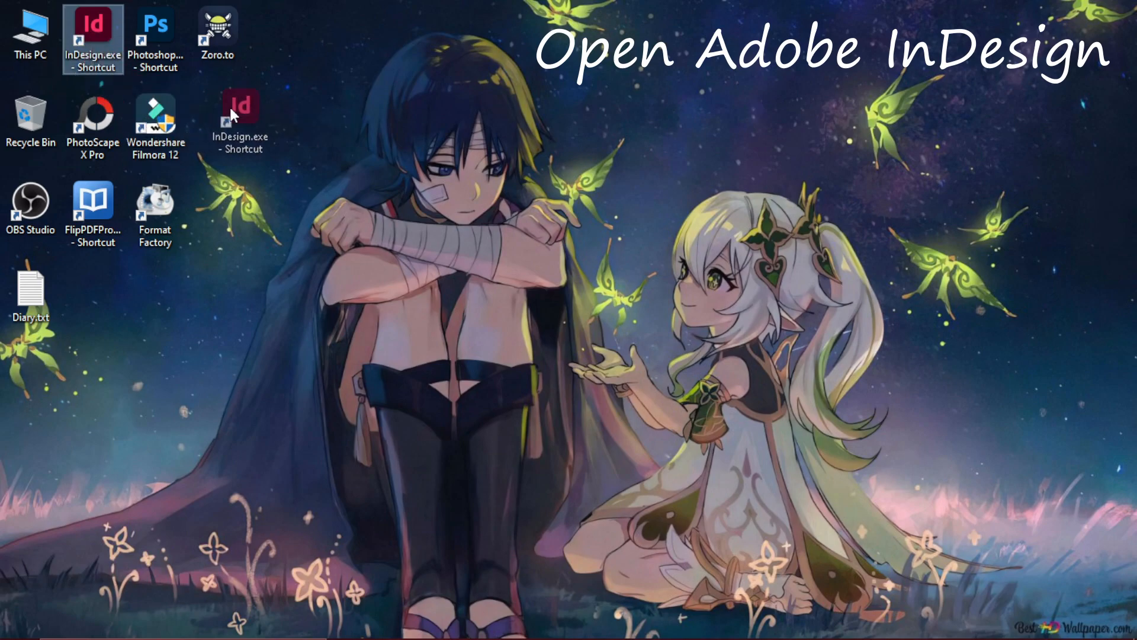
pyautogui.moveTo(712, 103); pyautogui.dragTo(713, 105)
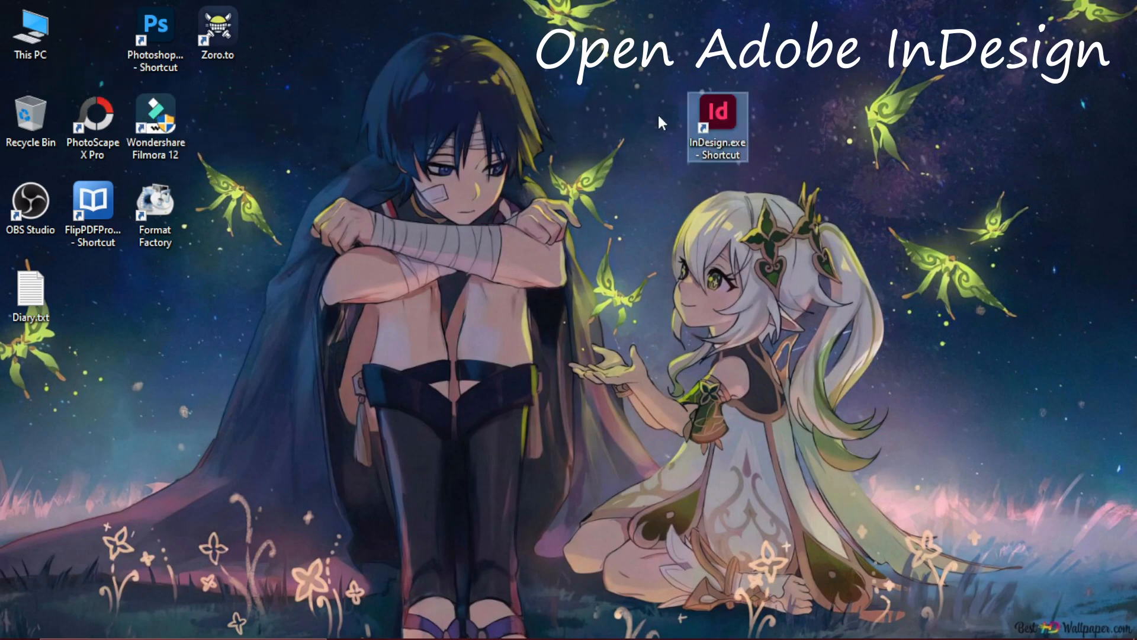
pyautogui.doubleClick(709, 116)
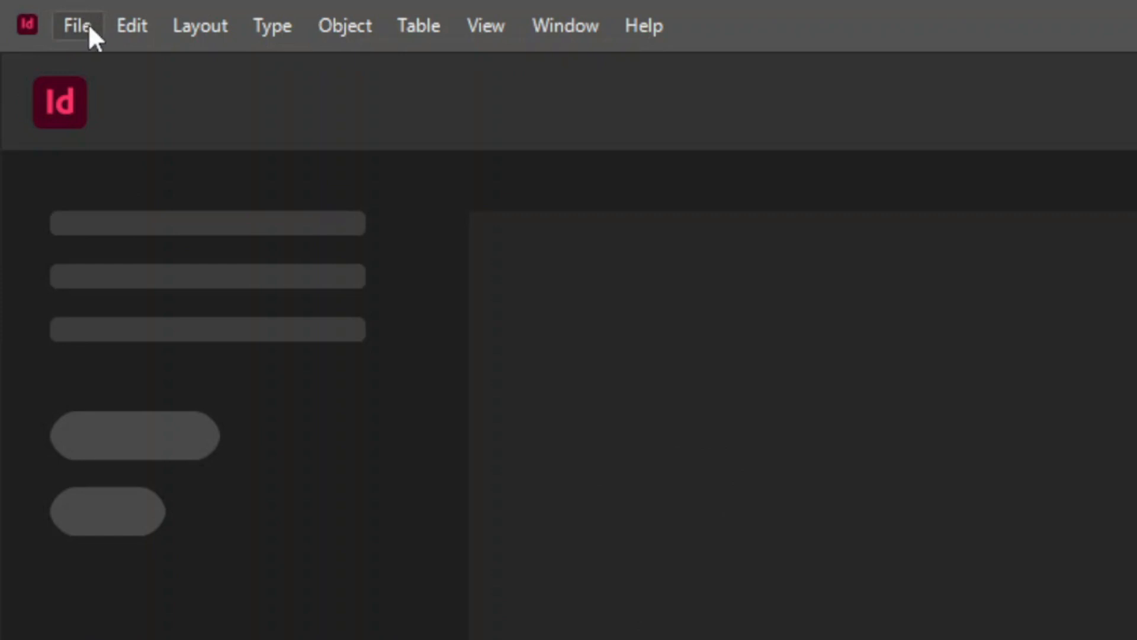
# - Start a new document from the A5 print preset
pyautogui.click(83, 27)
pyautogui.moveTo(89, 58)
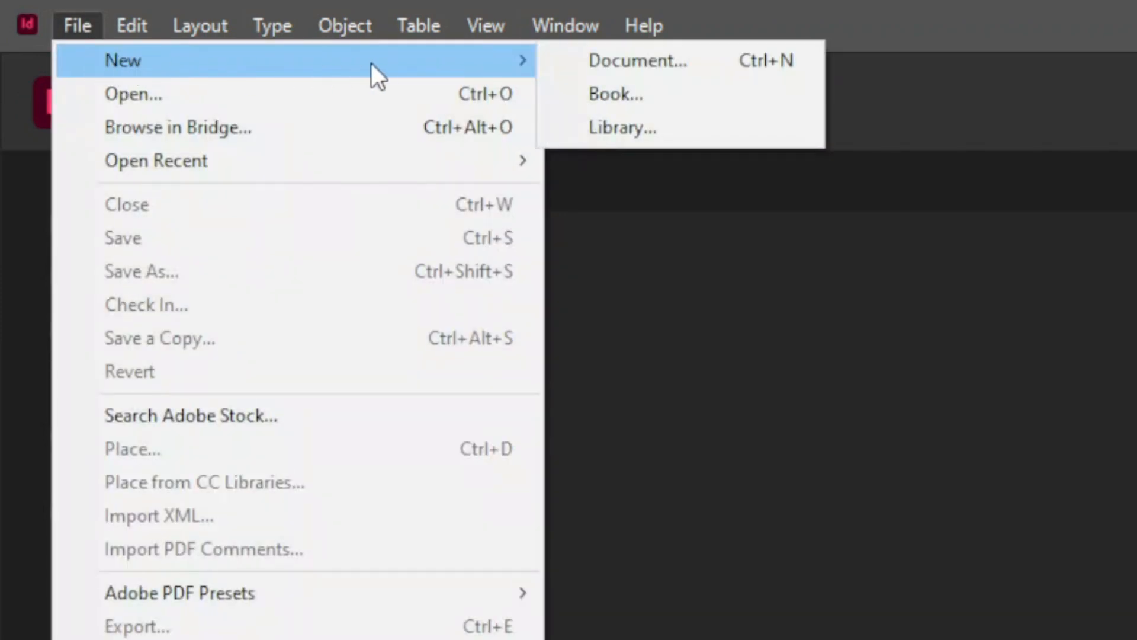
pyautogui.click(672, 59)
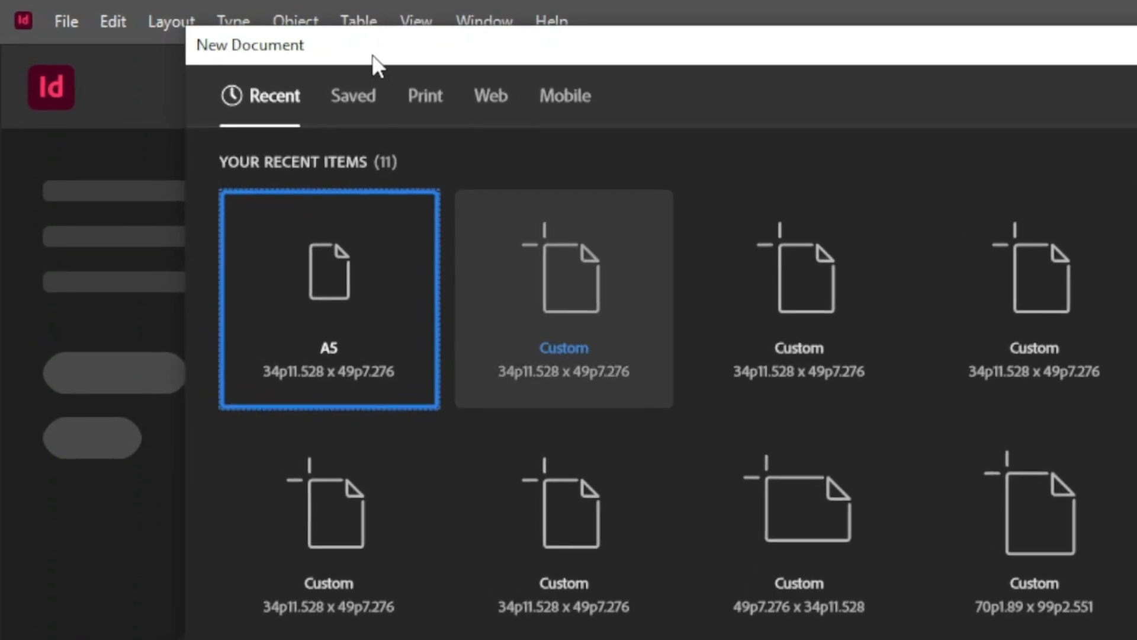
pyautogui.click(427, 116)
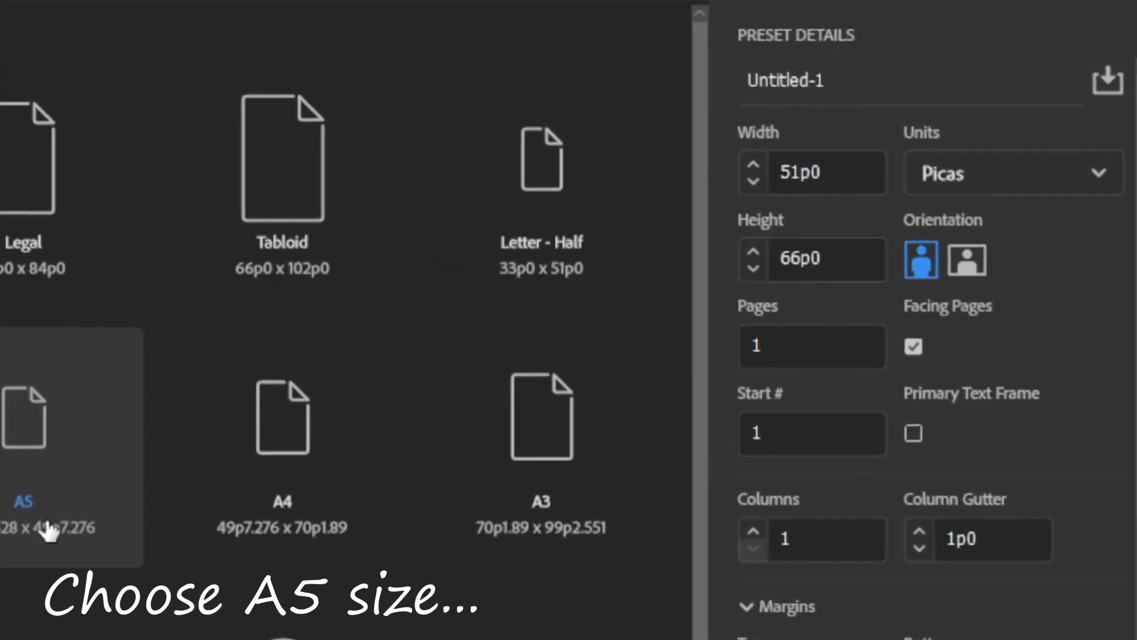
pyautogui.click(49, 531)
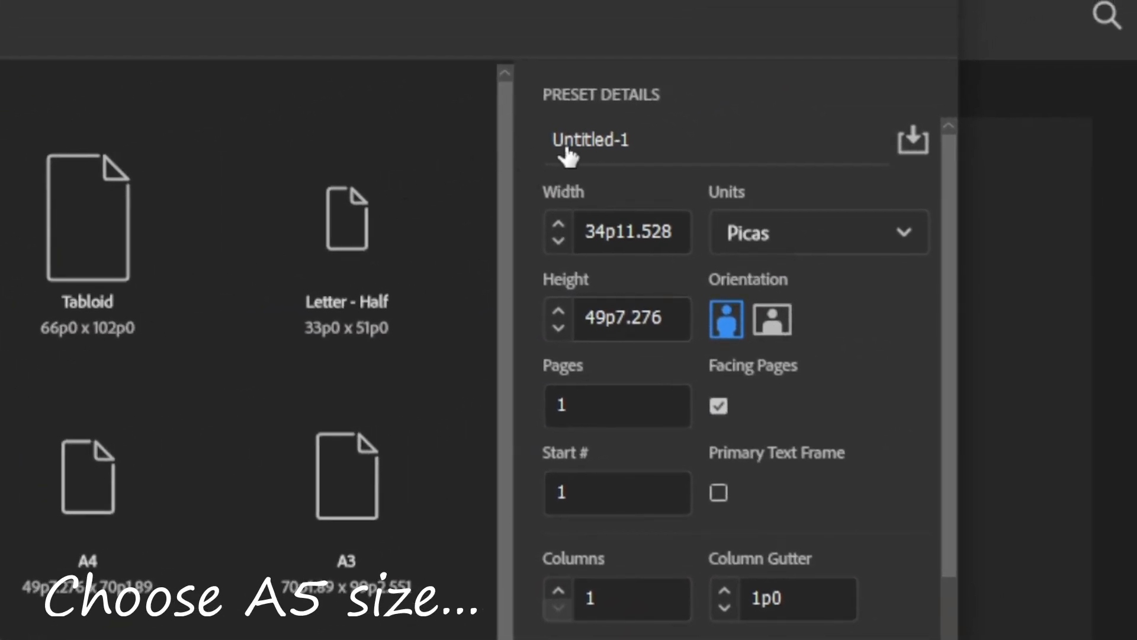
# - Name the new document Manga Volume-3 and set its units to millimeters
pyautogui.click(692, 153)
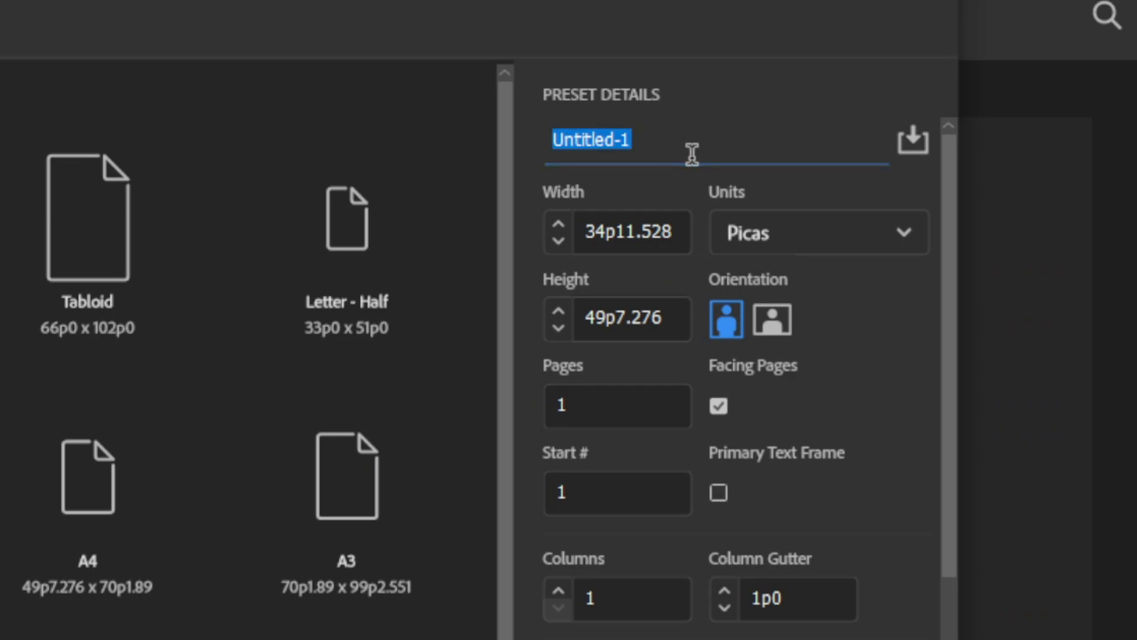
pyautogui.write('Manga Volume-3')
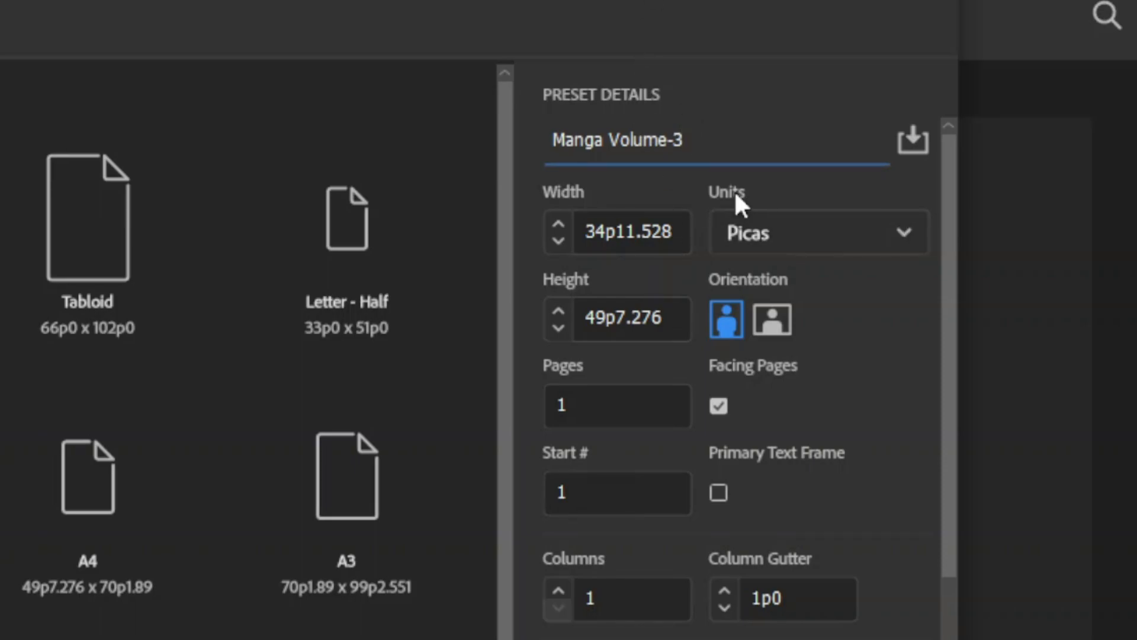
pyautogui.click(811, 247)
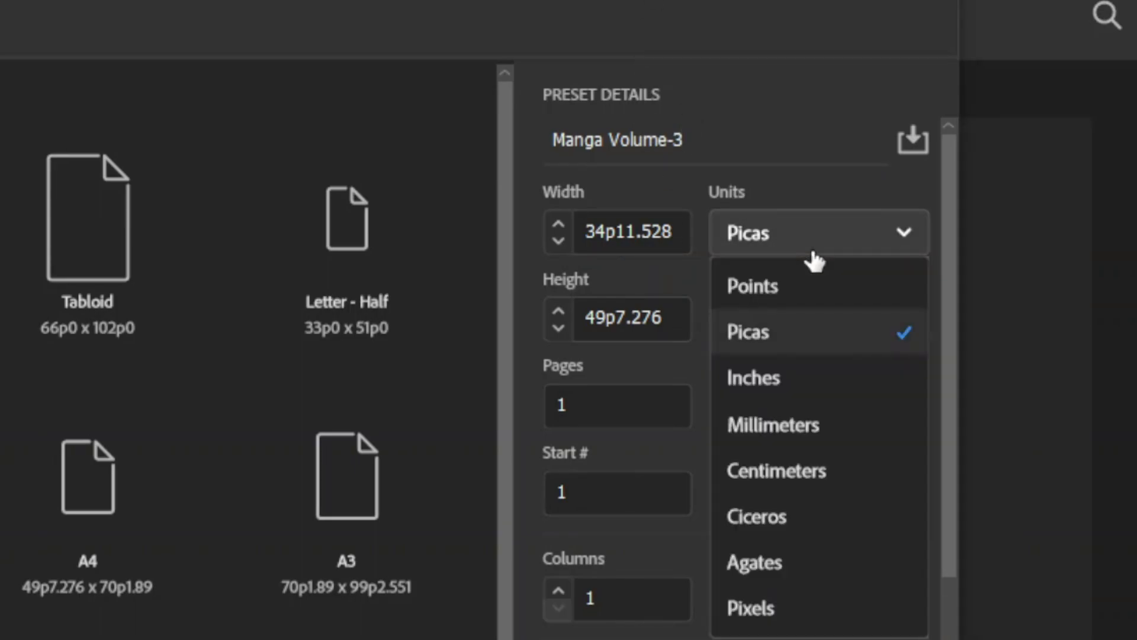
pyautogui.click(782, 437)
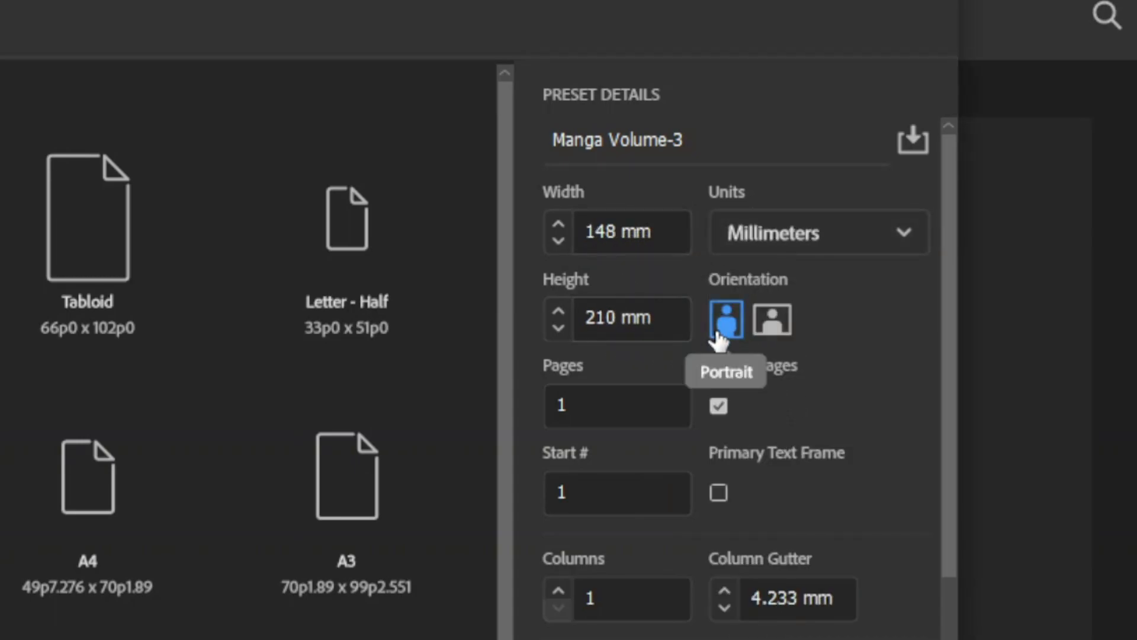
# - Set the page count to 184 and all four linked margins to 3 mm
pyautogui.click(627, 406)
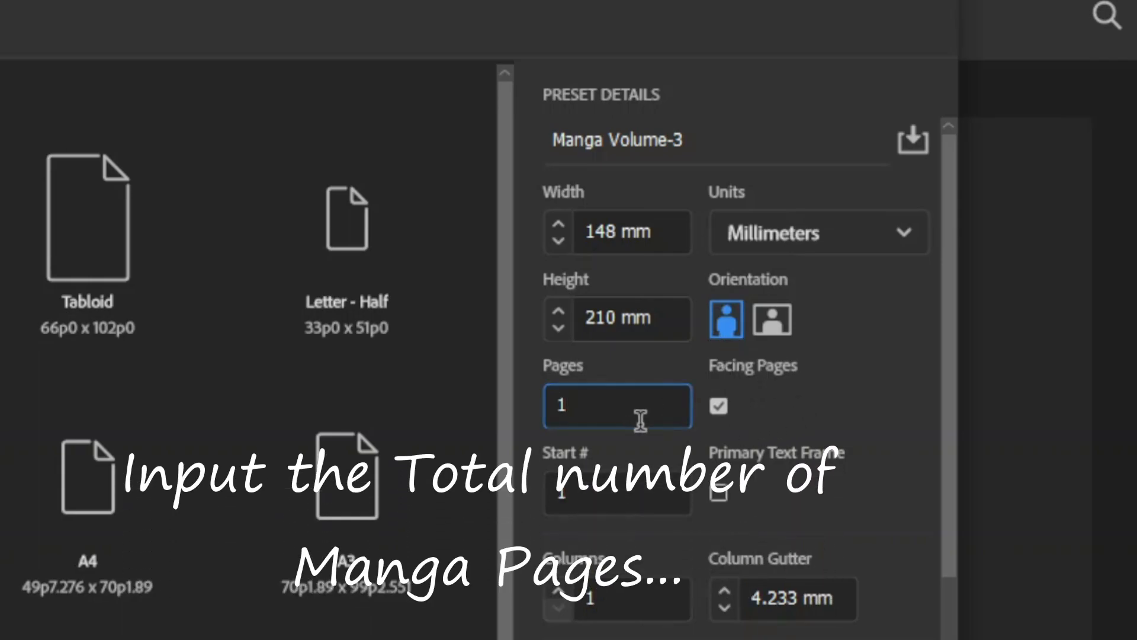
pyautogui.write('84')
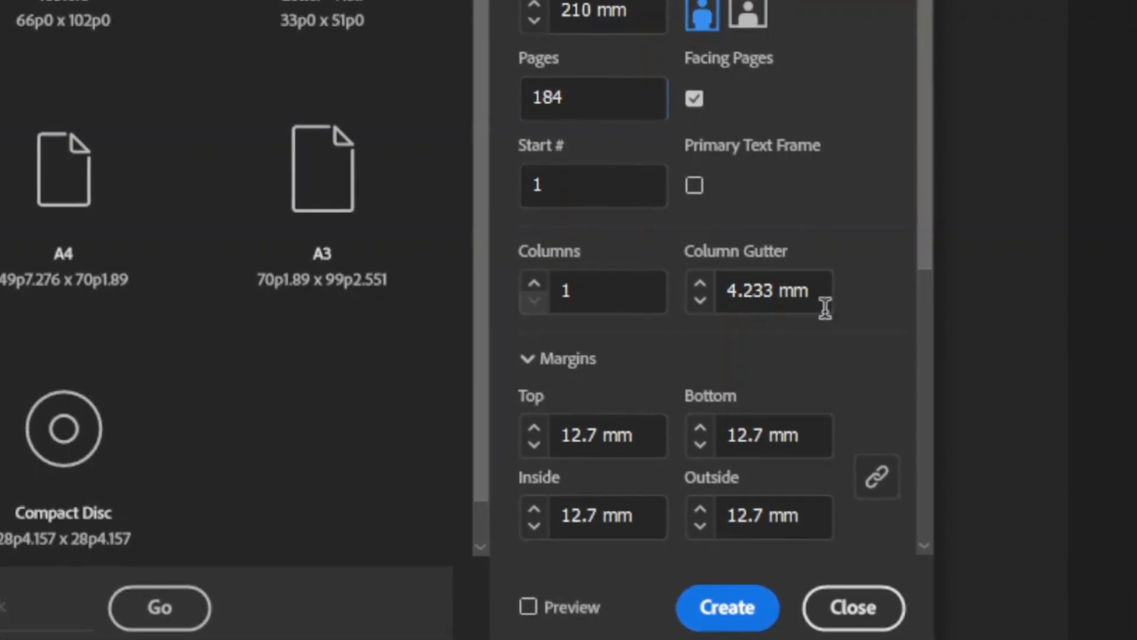
pyautogui.click(761, 442)
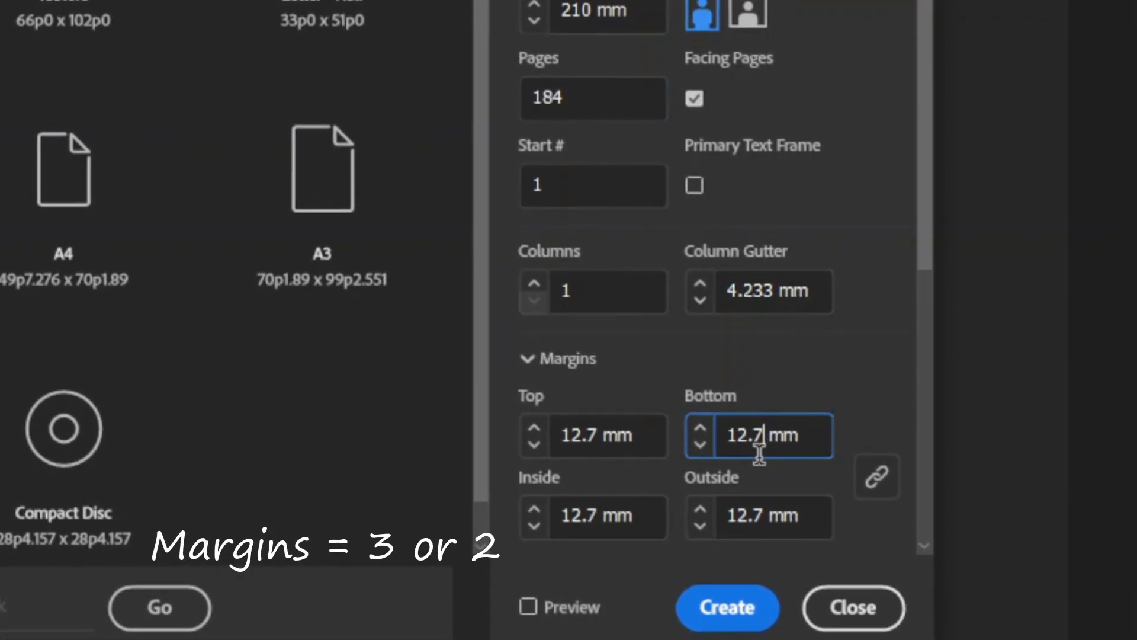
pyautogui.press('BackSpace')
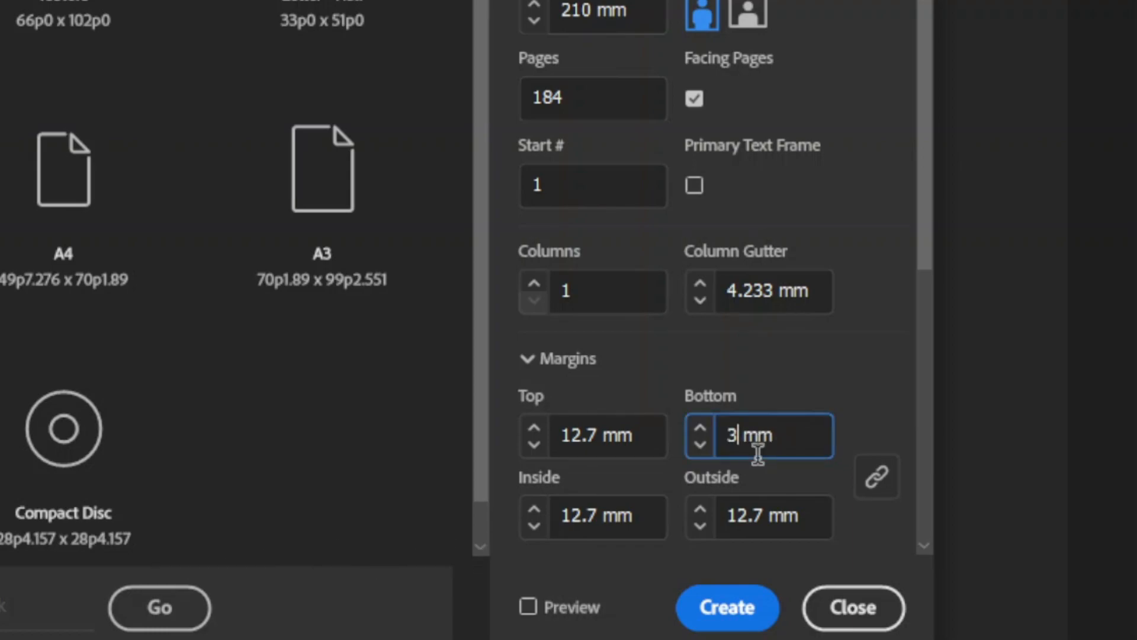
pyautogui.click(792, 397)
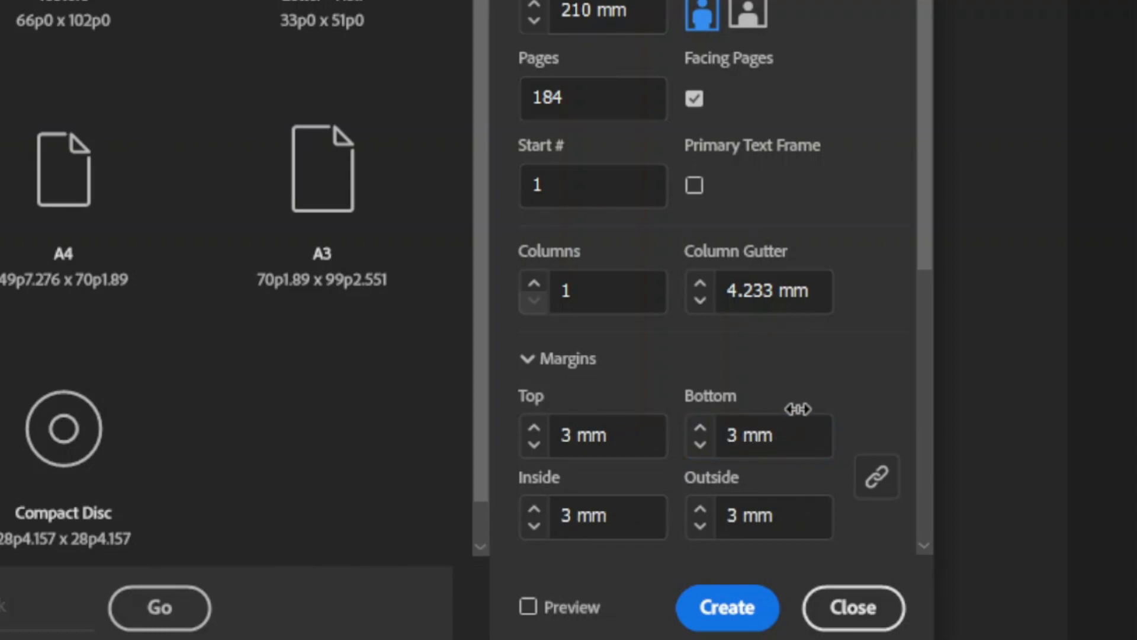
# - Check the bleed, slug and margin settings and create the document
pyautogui.scroll(-5, 794, 402)
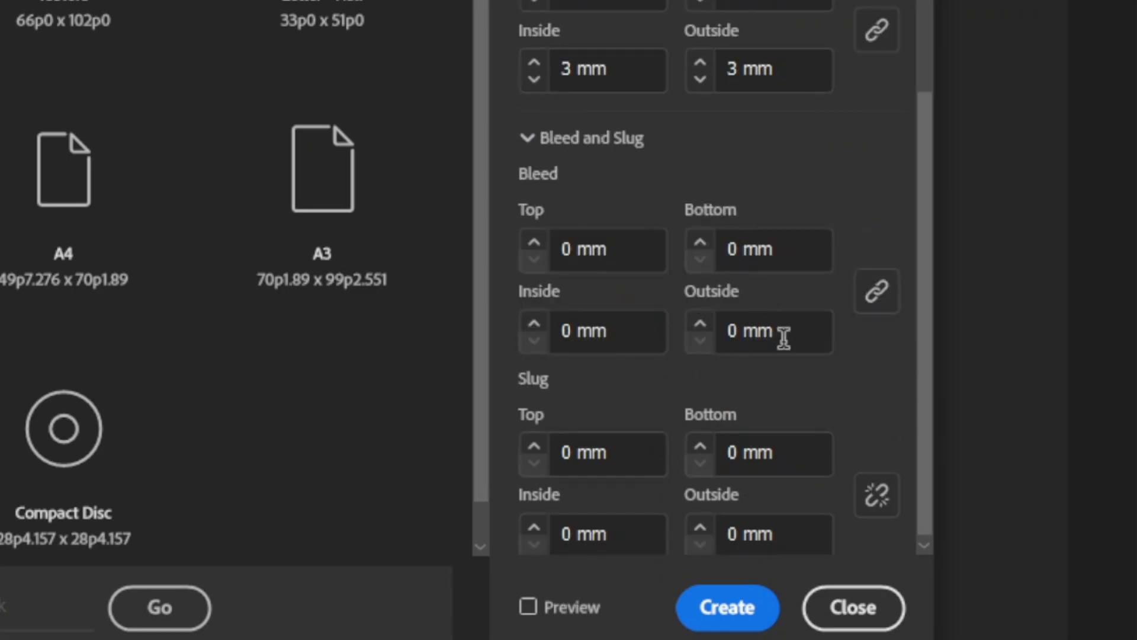
pyautogui.scroll(4, 783, 339)
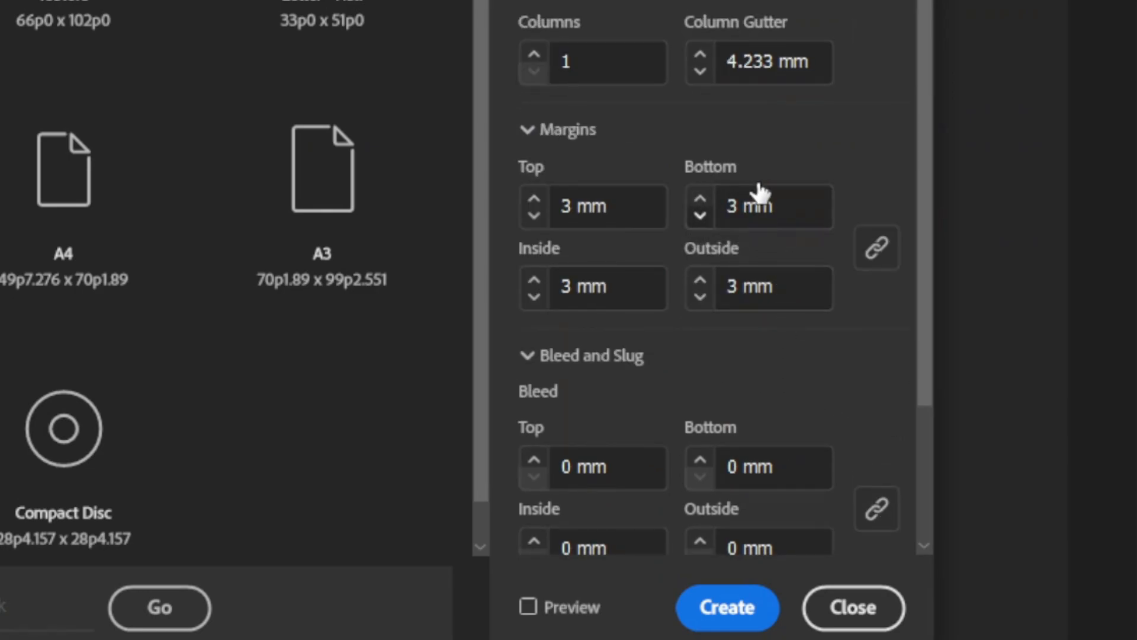
pyautogui.scroll(3, 760, 193)
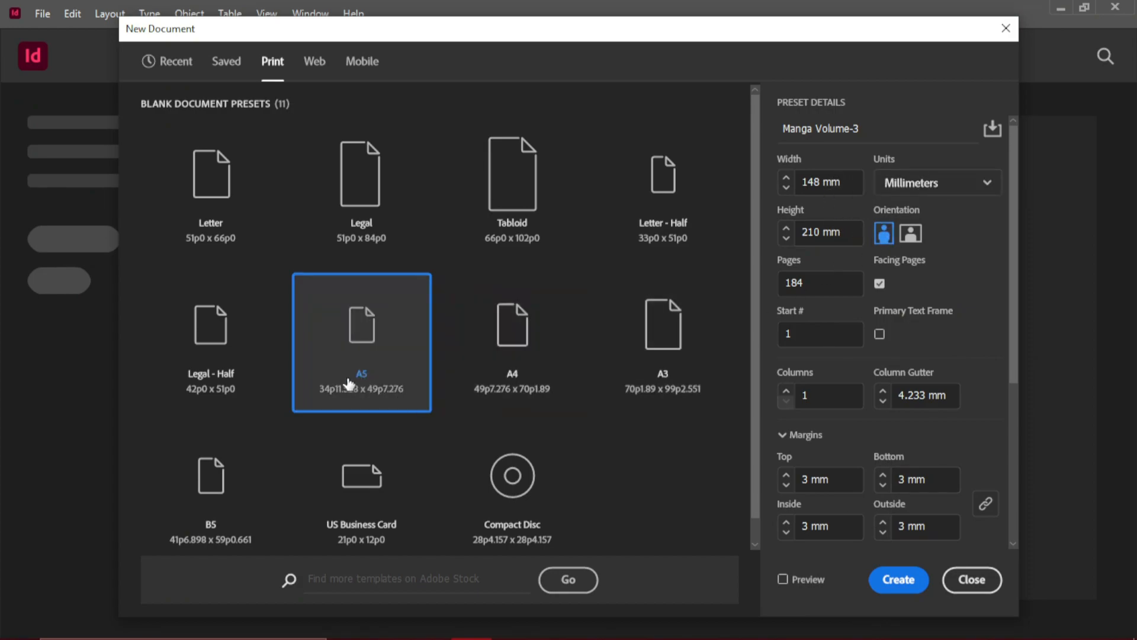
pyautogui.click(898, 579)
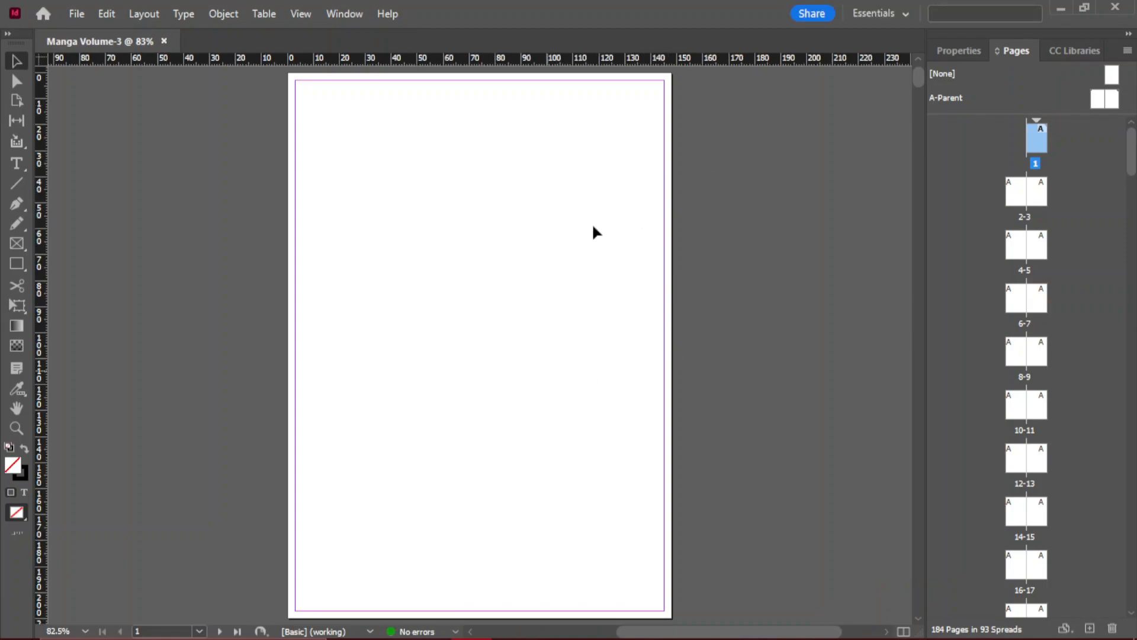
# - Examine the first page, the facing-page spreads and their inner margins in the new document
pyautogui.scroll(-4, 555, 251)
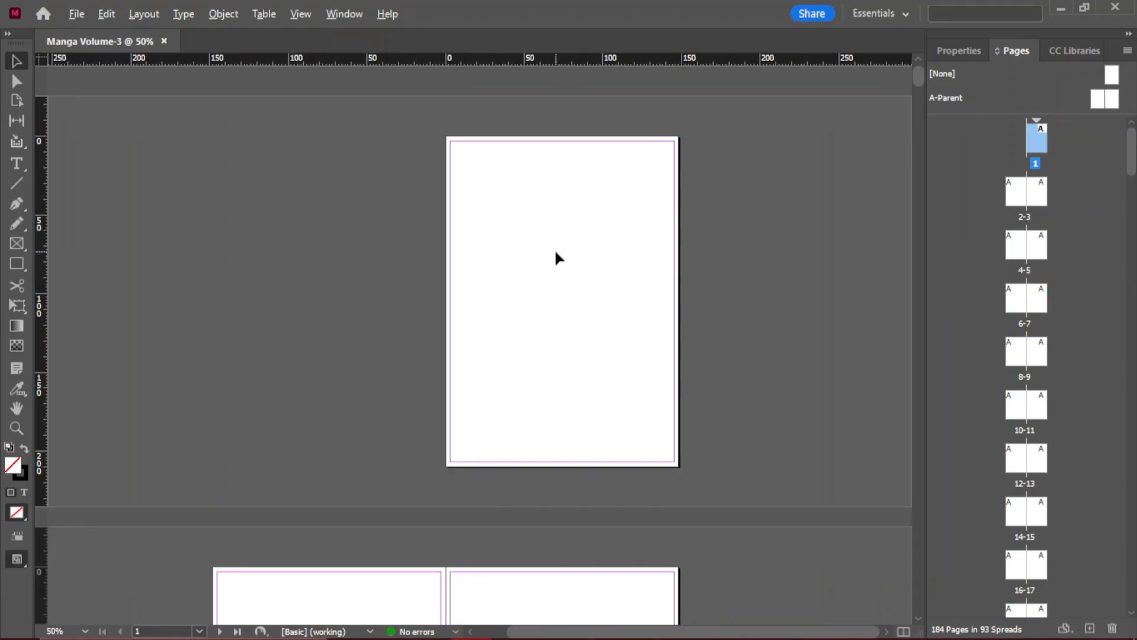
pyautogui.scroll(-10, 556, 251)
pyautogui.scroll(10, 556, 251)
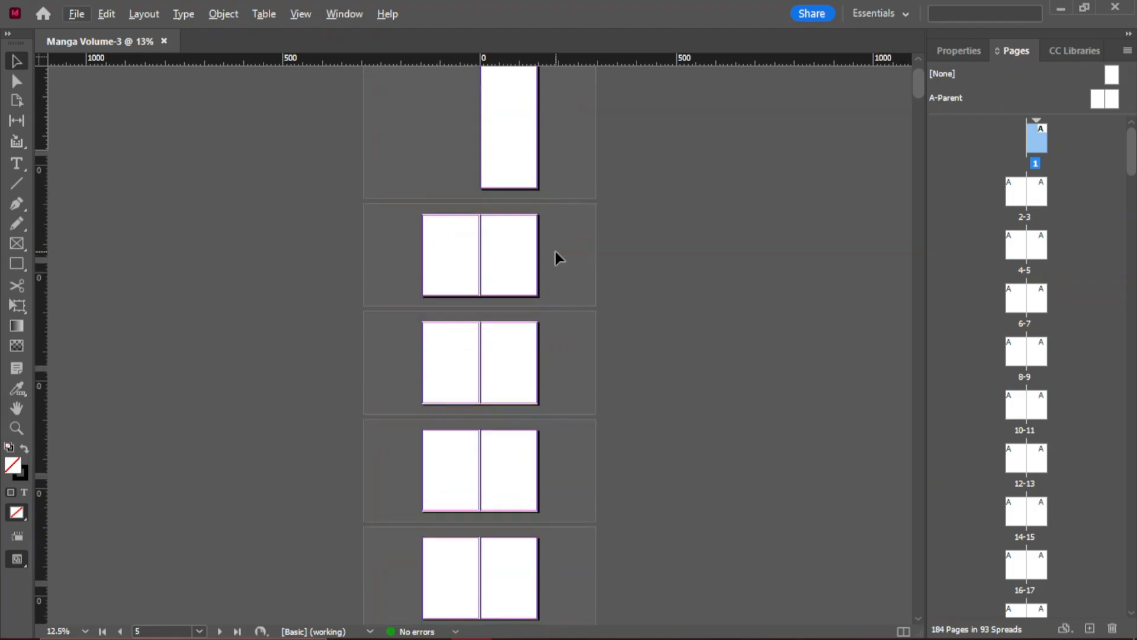
pyautogui.scroll(6, 521, 219)
pyautogui.scroll(2, 520, 219)
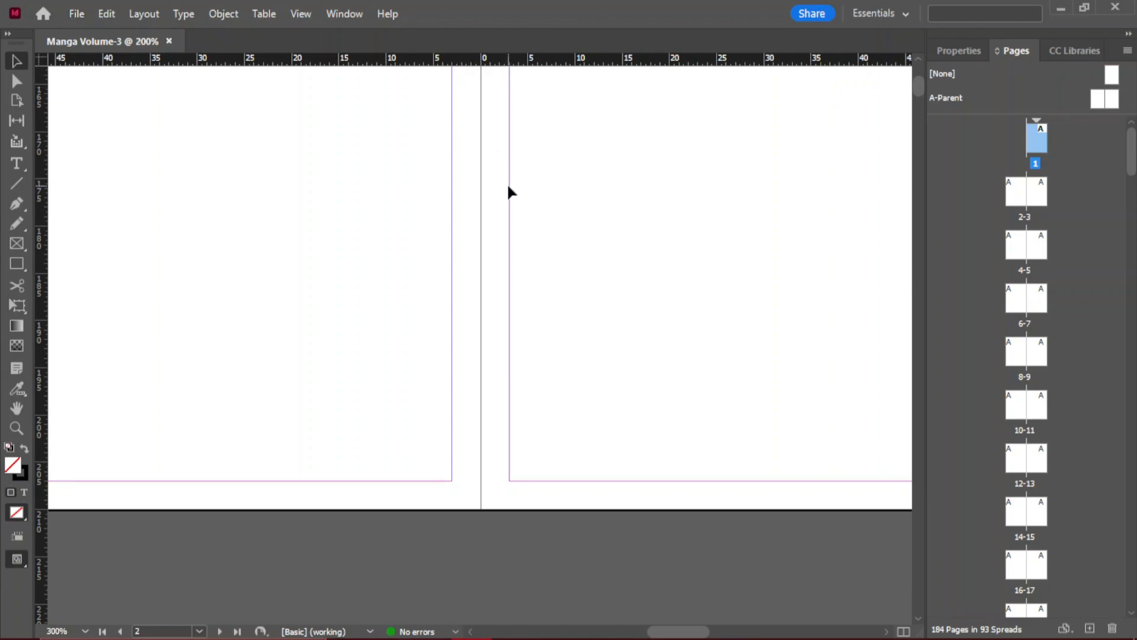
pyautogui.scroll(-6, 508, 187)
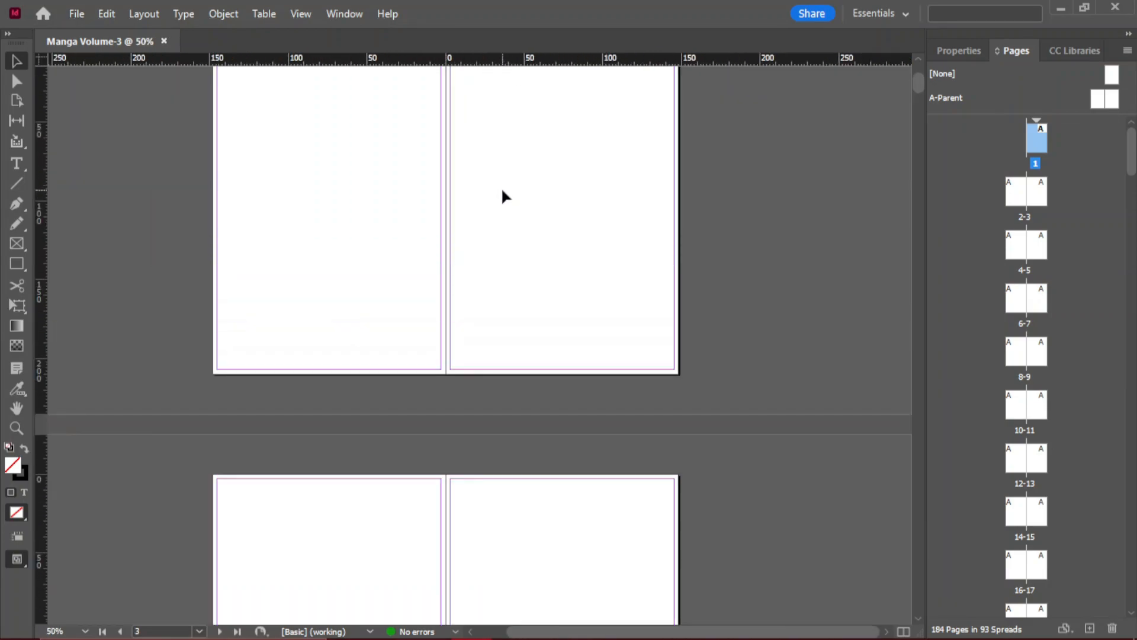
pyautogui.scroll(9, 501, 186)
pyautogui.scroll(-4, 501, 187)
pyautogui.scroll(-6, 503, 189)
pyautogui.scroll(-2, 503, 189)
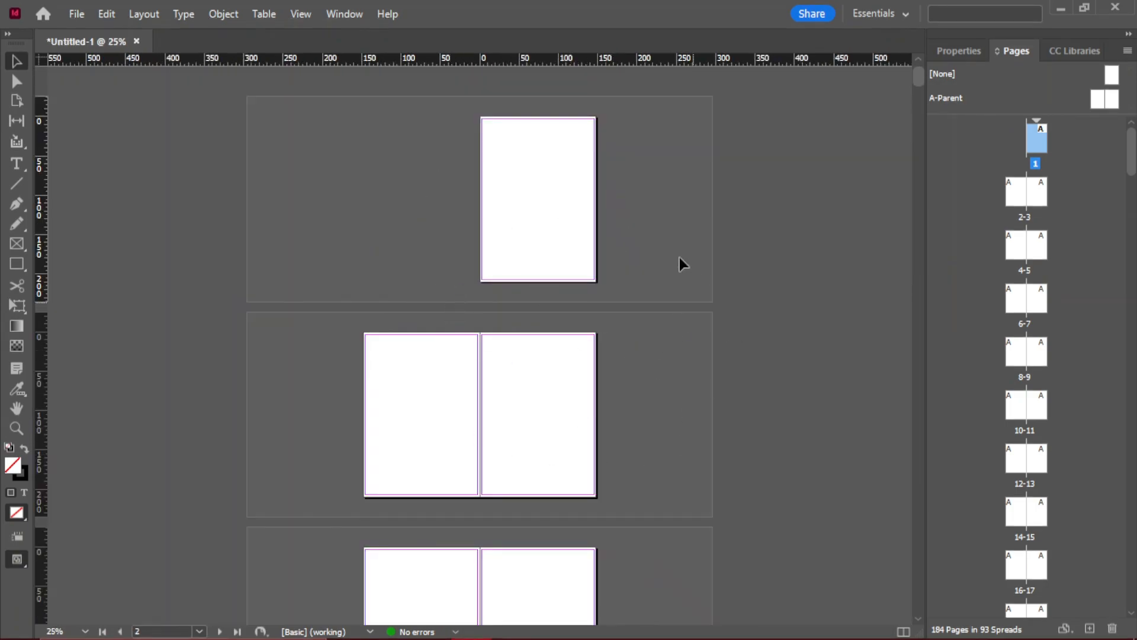
# - Apply the A-Parent page to all pages of the document
pyautogui.rightClick(1113, 102)
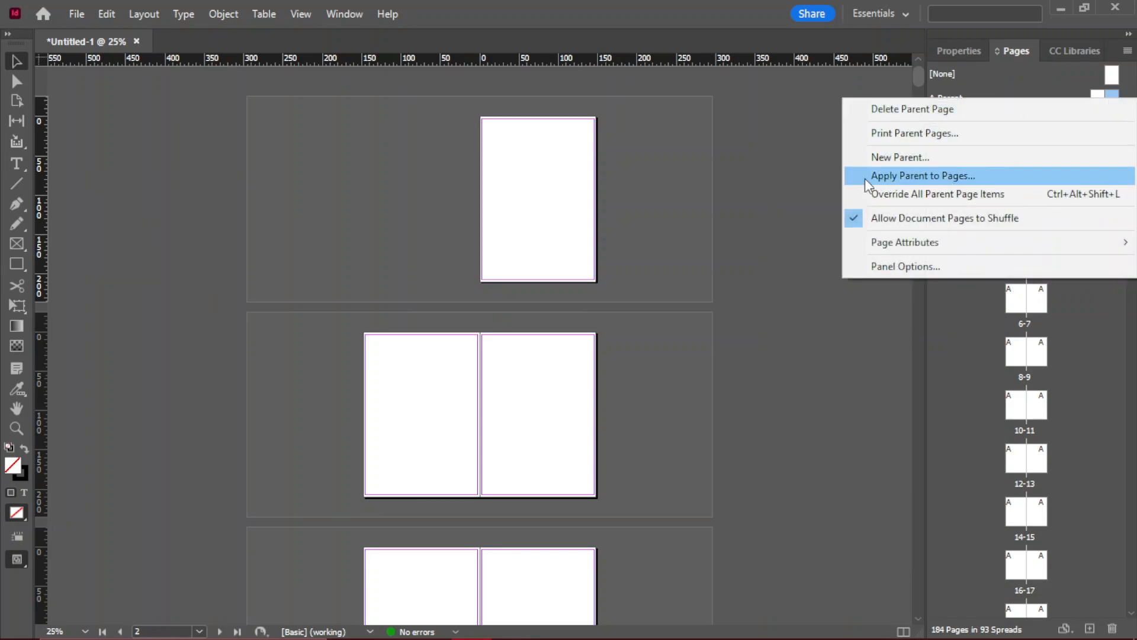
pyautogui.click(941, 176)
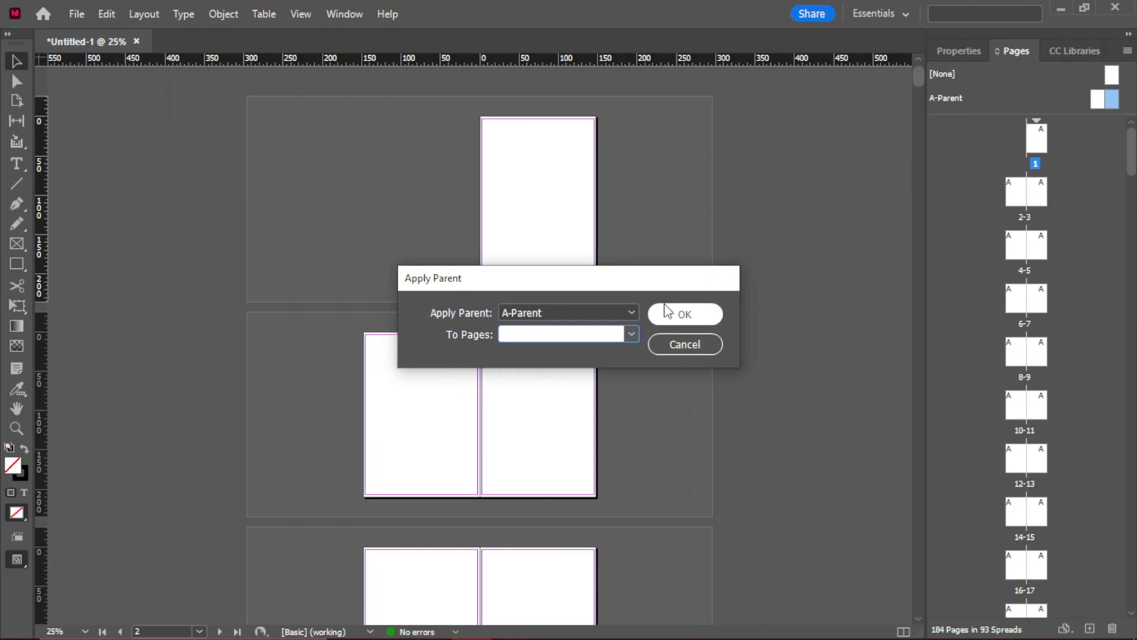
pyautogui.click(630, 335)
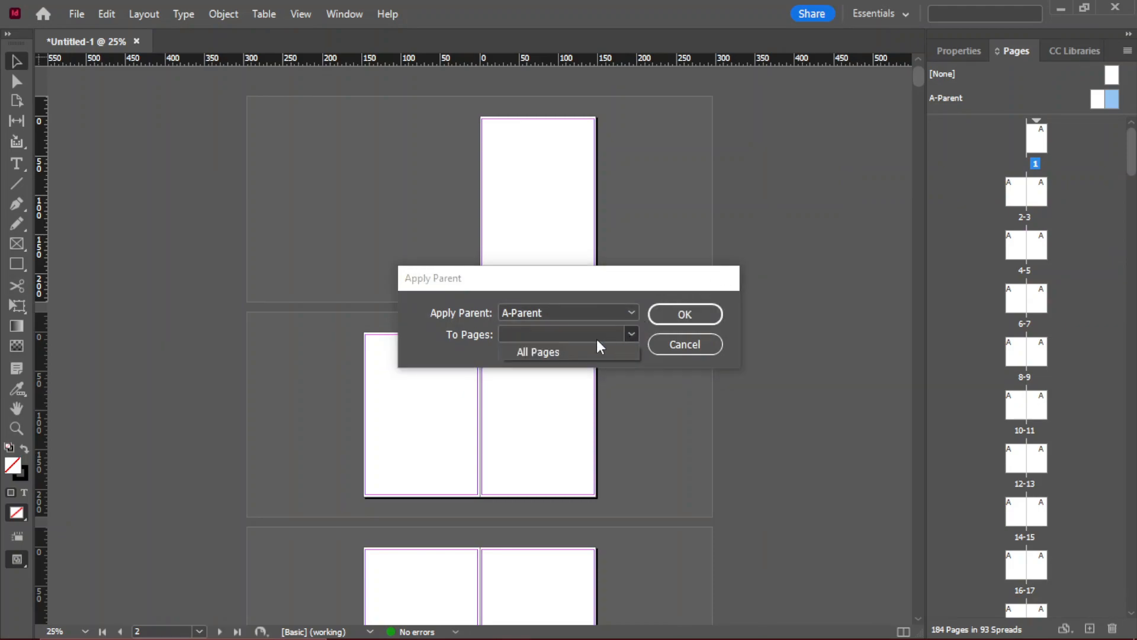
pyautogui.click(545, 352)
pyautogui.click(684, 314)
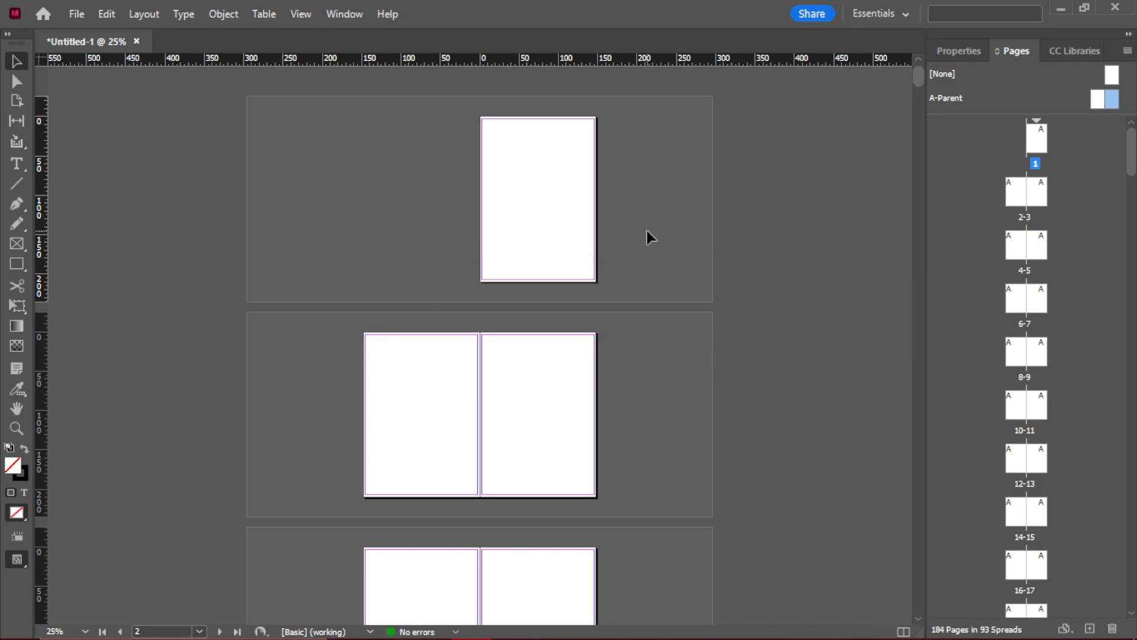
# - Open the A-Parent spread for editing
pyautogui.hotkey('ctrl', 'alt', '0')
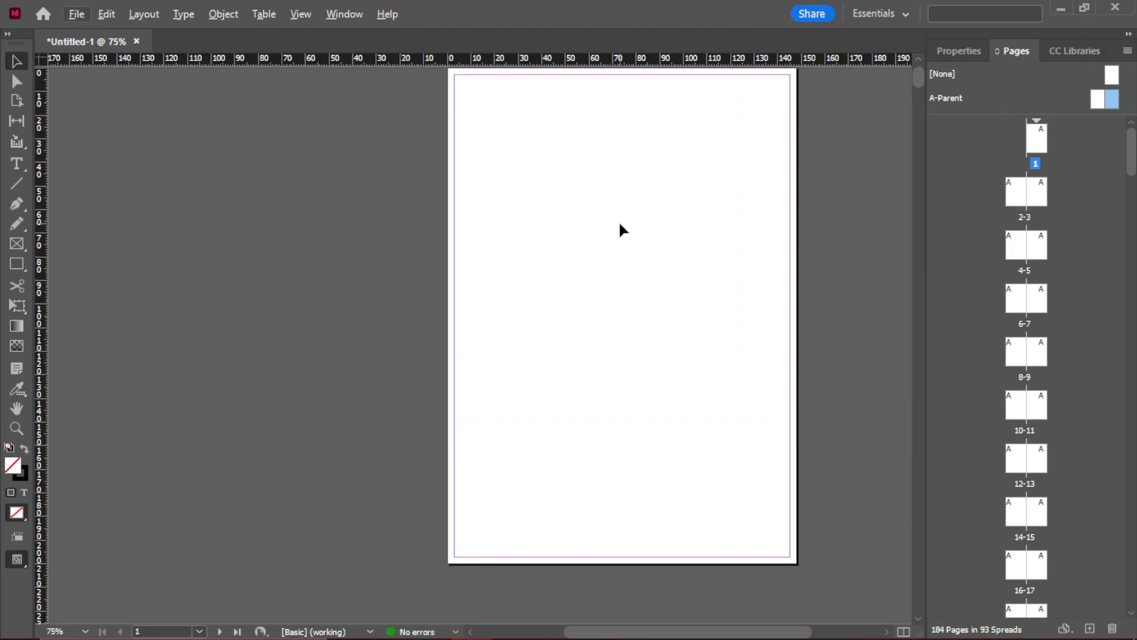
pyautogui.scroll(-2, 619, 223)
pyautogui.doubleClick(1118, 101)
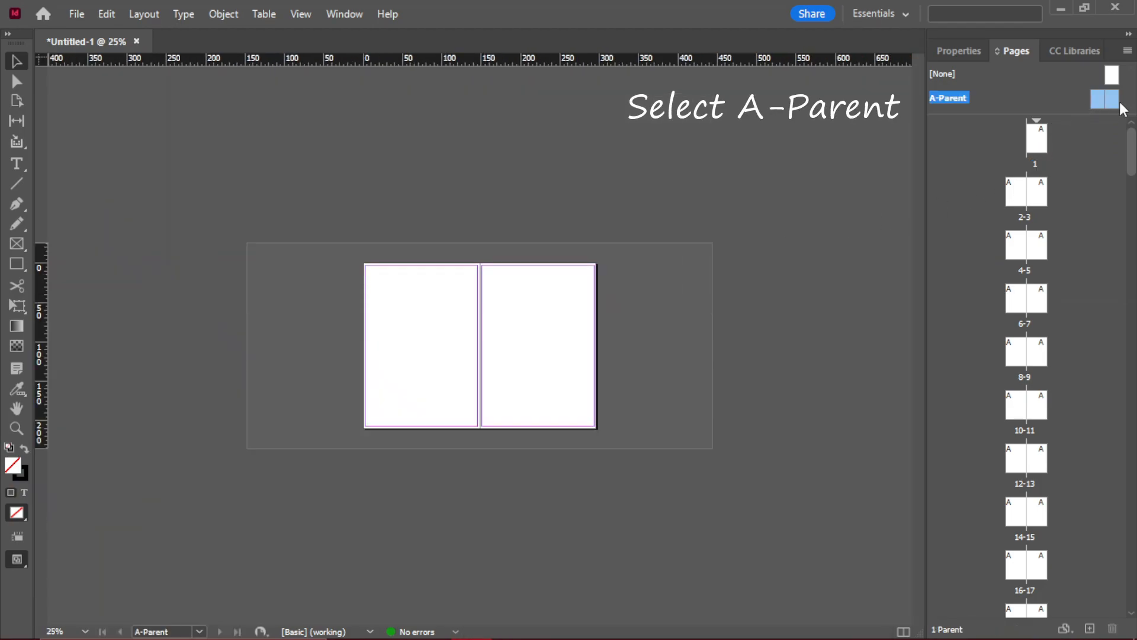
pyautogui.hotkey('ctrl', 'alt', '0')
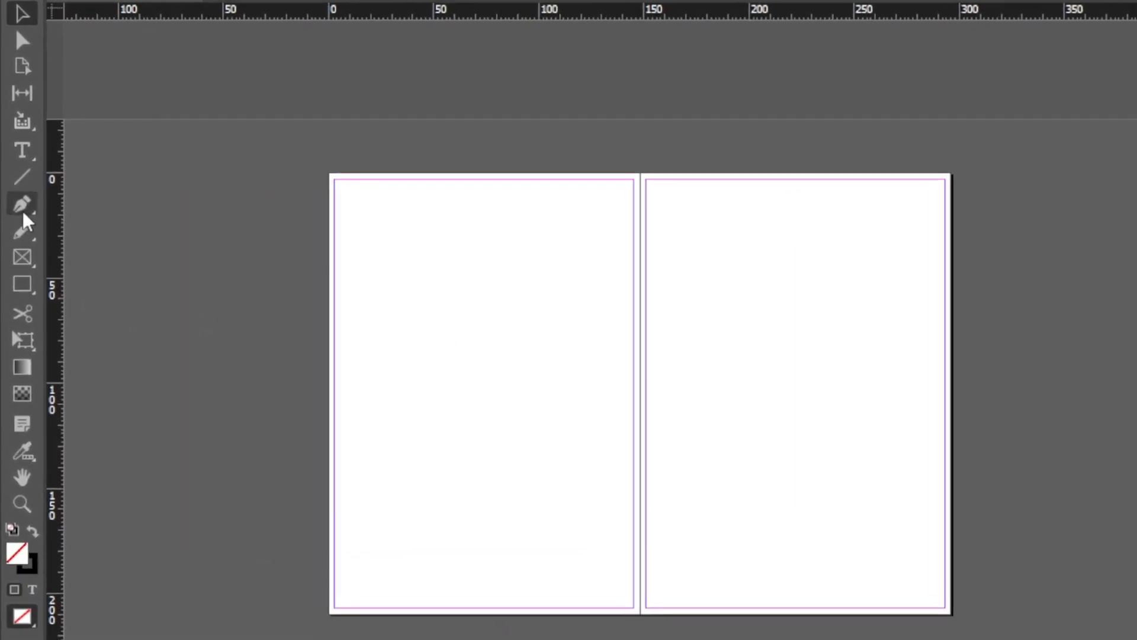
# - Draw an empty graphic frame filling the area inside the margins on each page of the A-Parent spread
pyautogui.click(27, 283)
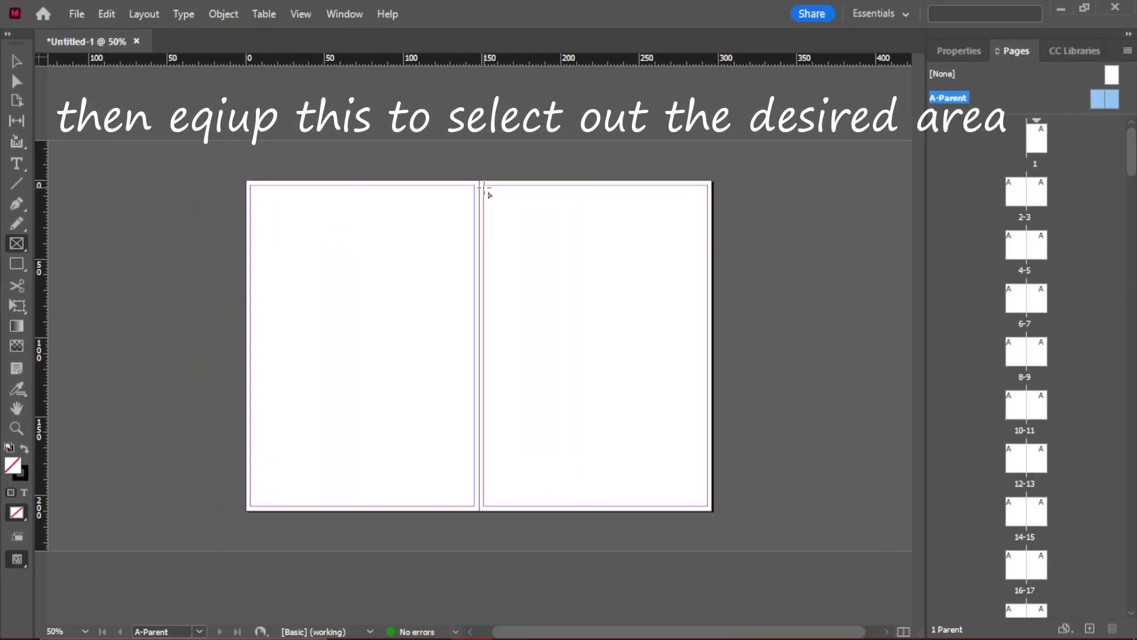
pyautogui.moveTo(484, 185); pyautogui.dragTo(708, 506)
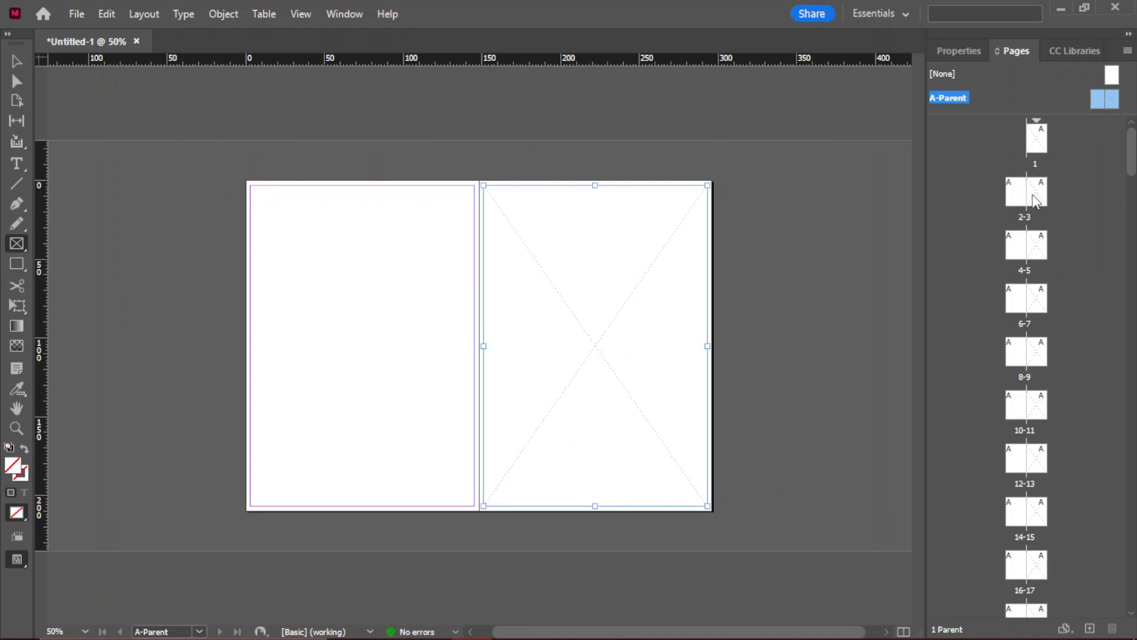
pyautogui.scroll(-3, 1043, 460)
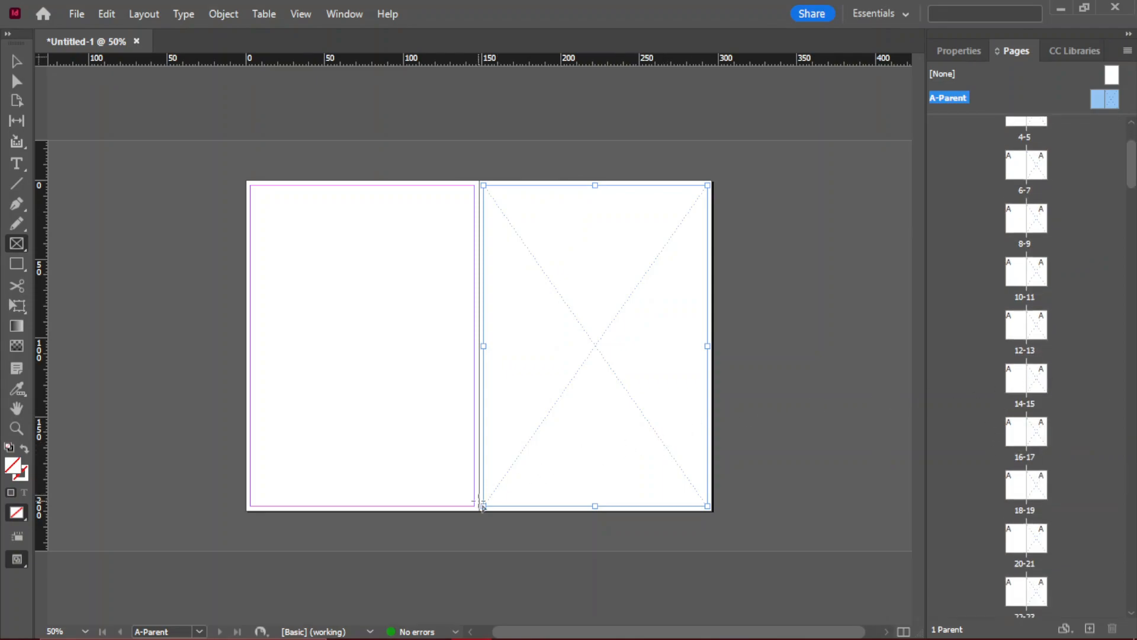
pyautogui.moveTo(476, 510); pyautogui.dragTo(251, 186)
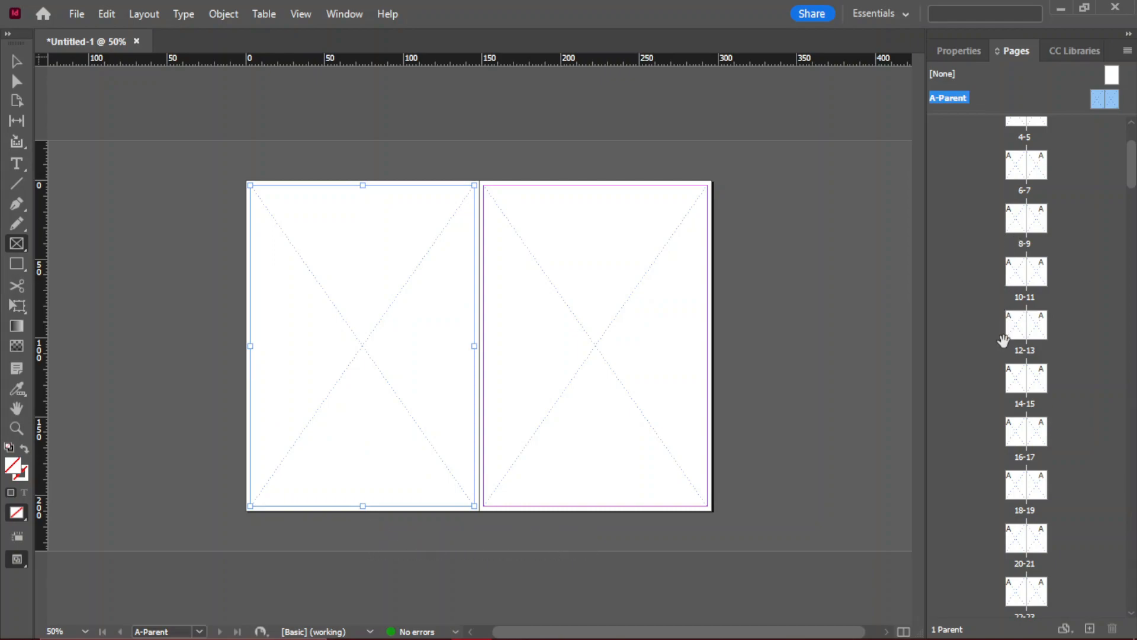
# - Check the page thumbnails for the parent frames and go to page 1 of the document
pyautogui.scroll(2, 1000, 393)
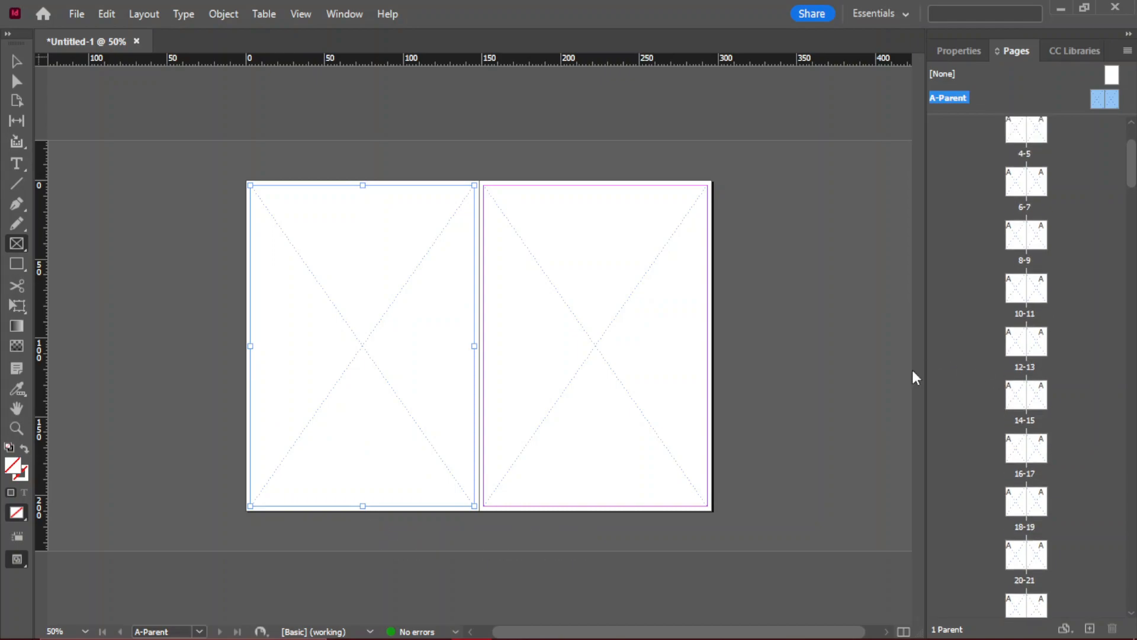
pyautogui.scroll(5, 1022, 114)
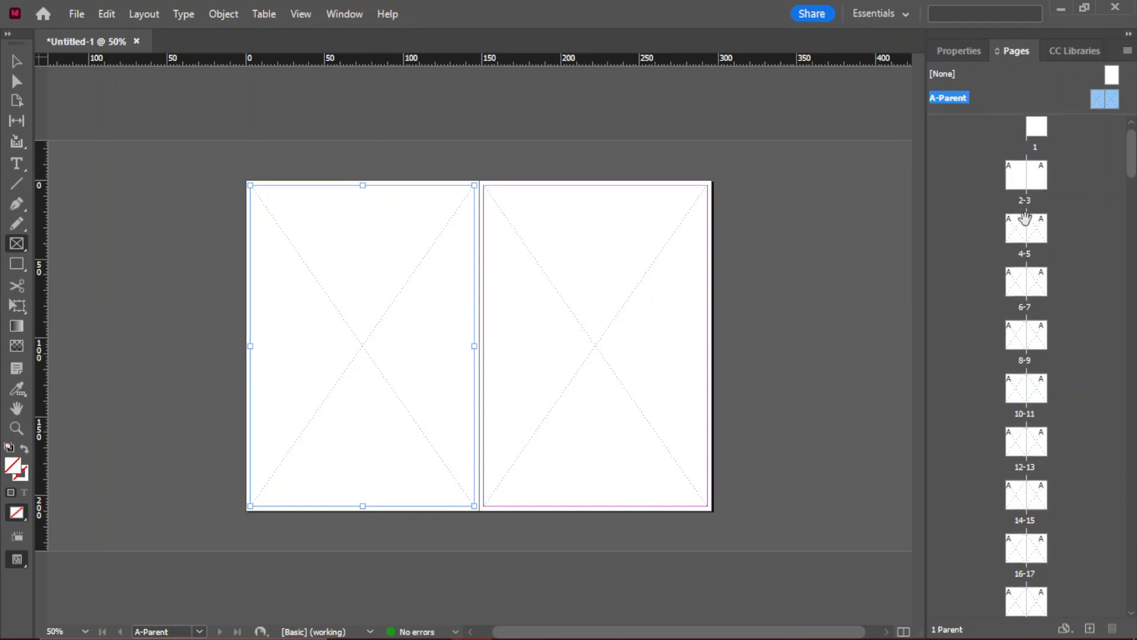
pyautogui.doubleClick(1044, 148)
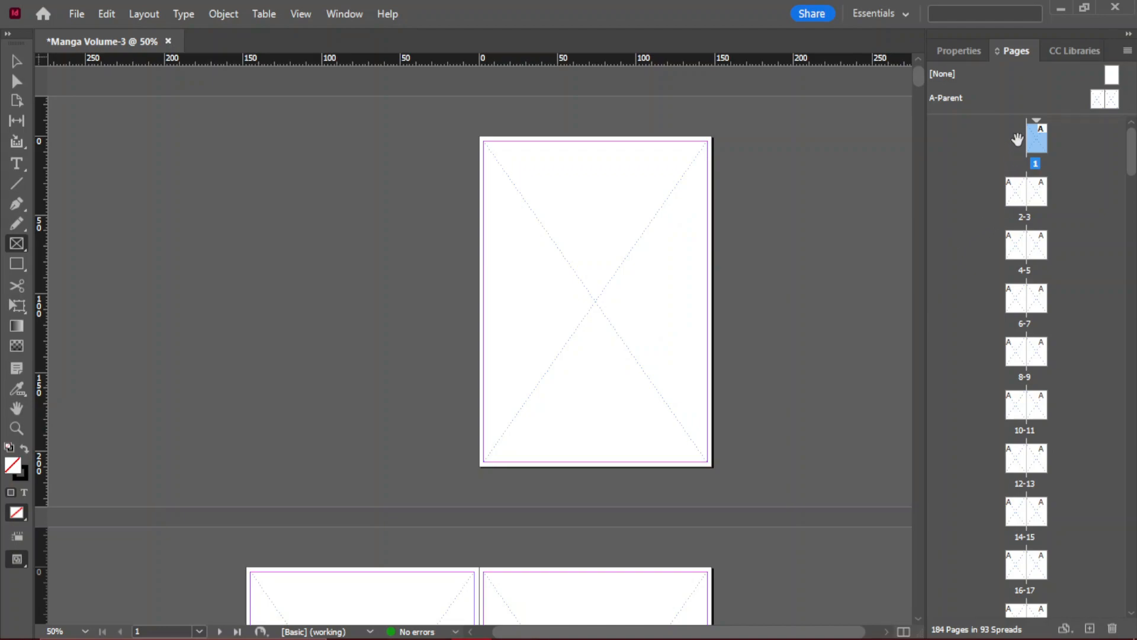
pyautogui.scroll(-3, 1020, 202)
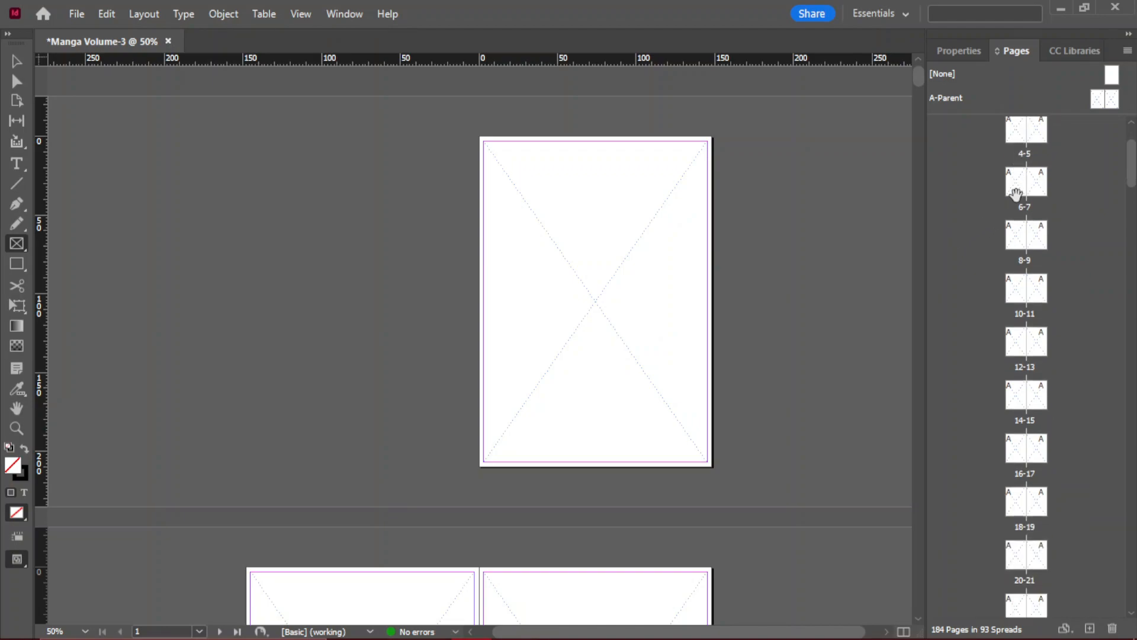
pyautogui.scroll(3, 1017, 196)
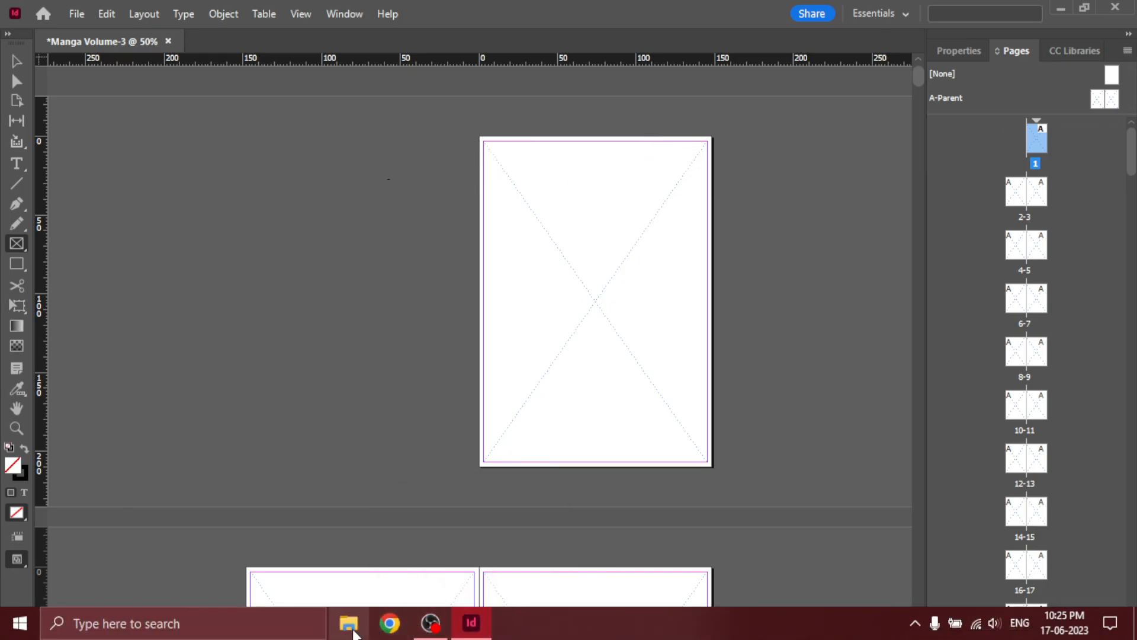
# - Switch to File Explorer and open the VOLUME_3 folder inside Downloads\Chainsaw man
pyautogui.click(350, 623)
pyautogui.click(305, 241)
pyautogui.doubleClick(305, 242)
pyautogui.click(247, 187)
pyautogui.doubleClick(247, 187)
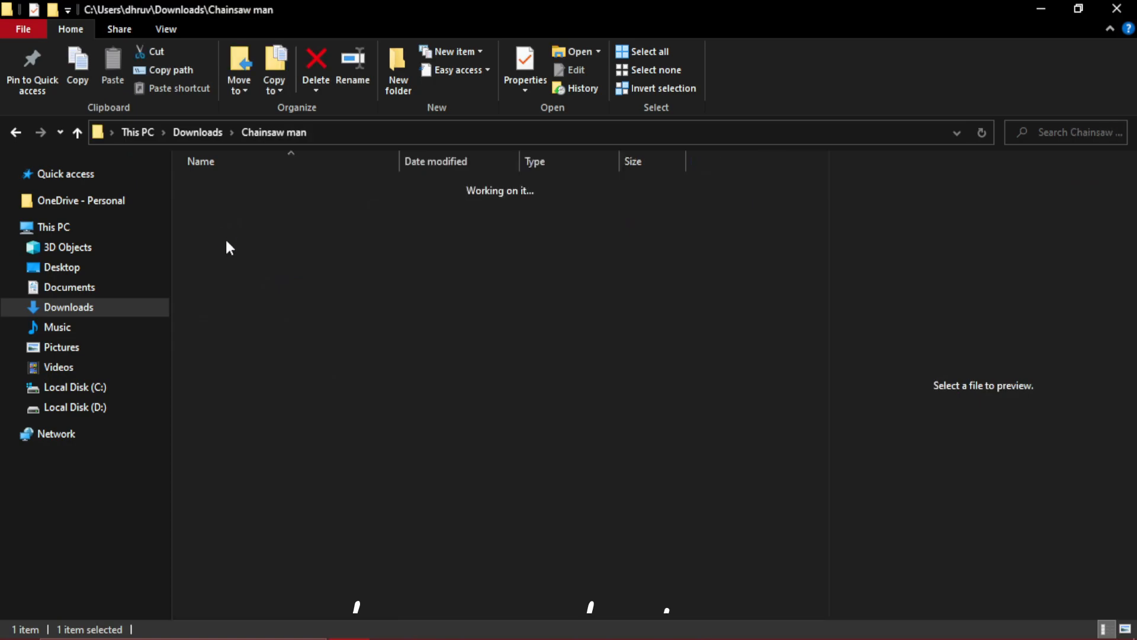
pyautogui.click(252, 272)
pyautogui.doubleClick(252, 272)
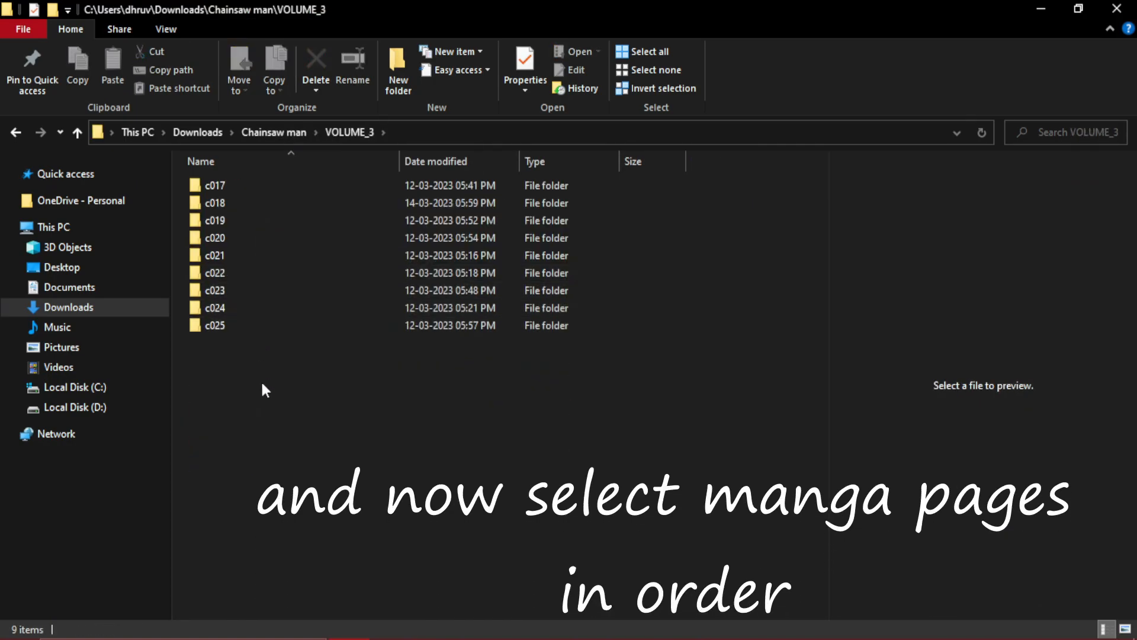
# - Load all images from the c017 chapter folder into the InDesign document for placing
pyautogui.doubleClick(255, 187)
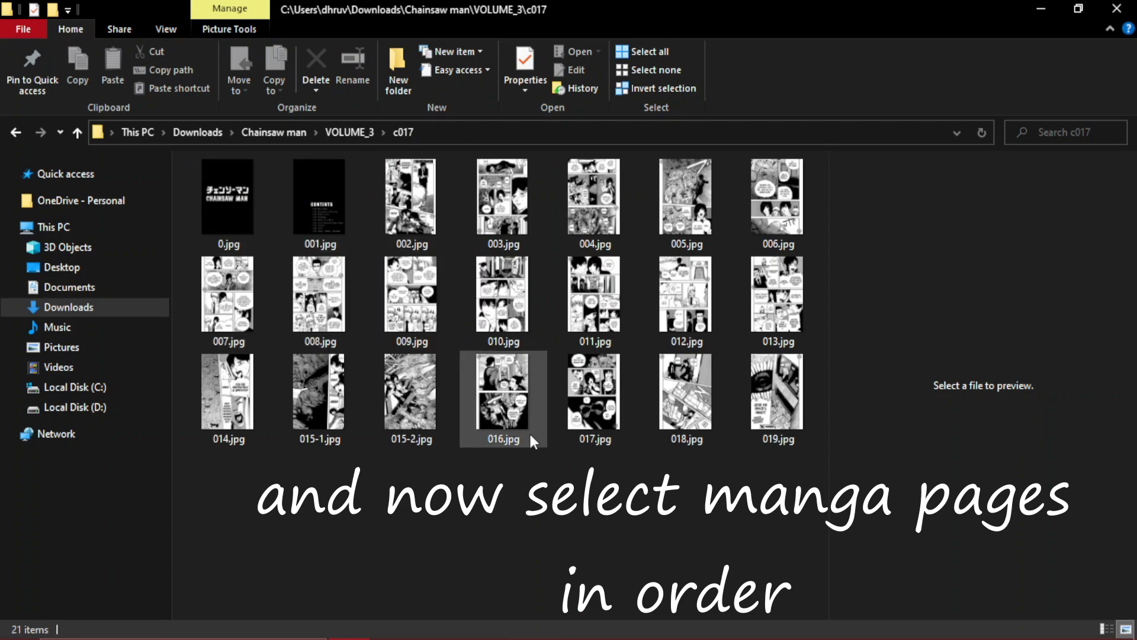
pyautogui.hotkey('ctrl', 'a')
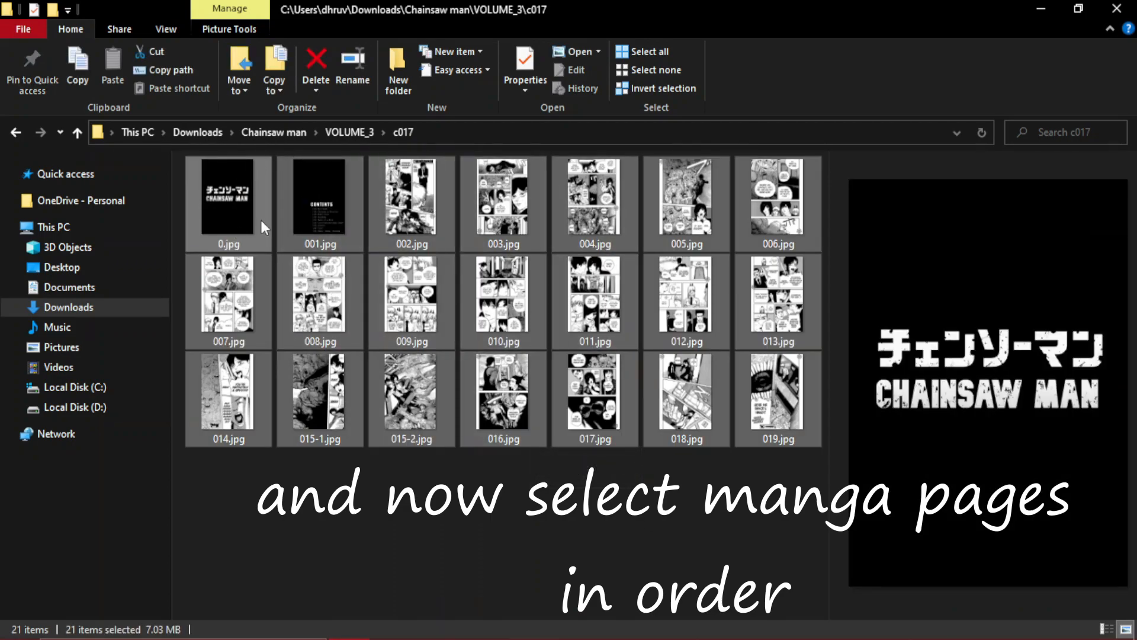
pyautogui.moveTo(226, 195); pyautogui.dragTo(526, 373)
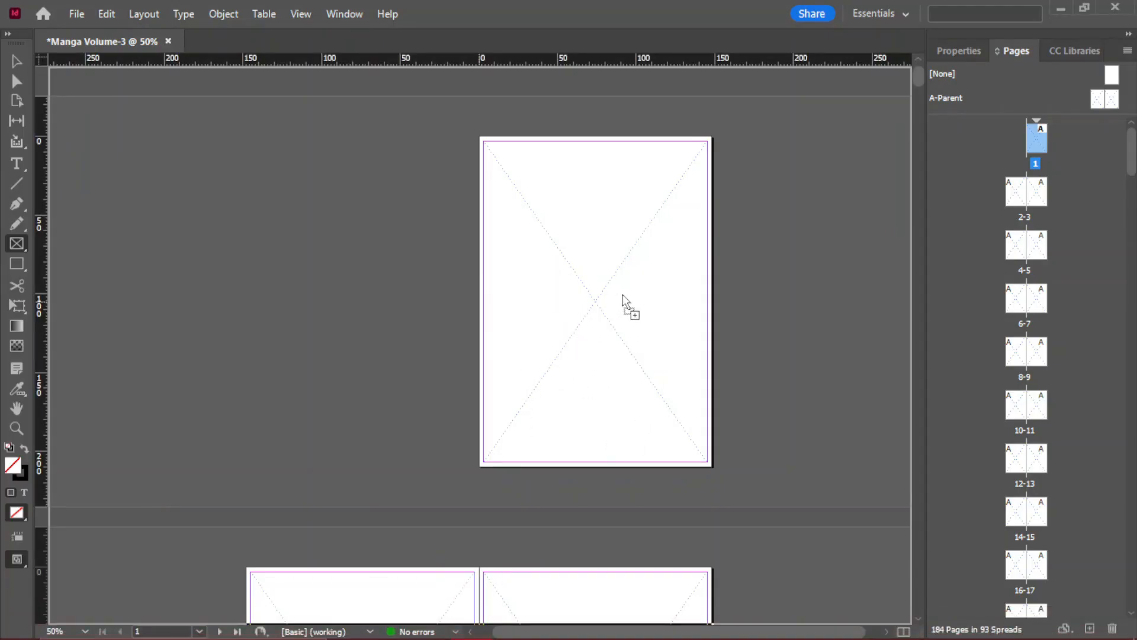
pyautogui.moveTo(589, 285); pyautogui.dragTo(588, 287)
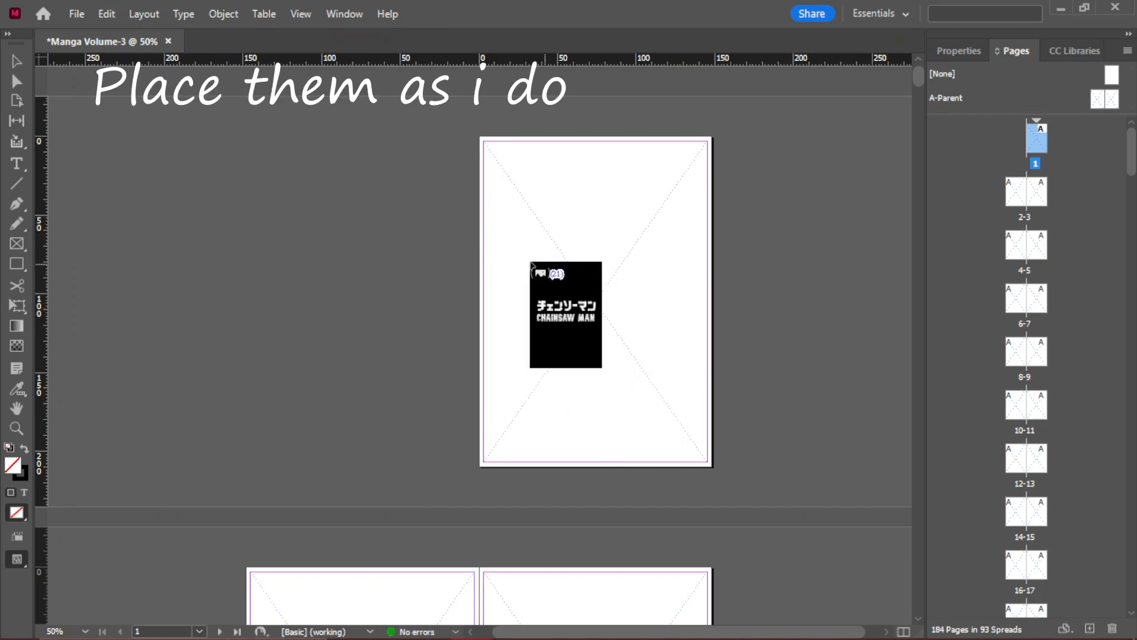
# - Place the title page, the contents page and the first manga page into the frames of pages 1 to 3
pyautogui.hotkey('ctrl', '-')
pyautogui.hotkey('ctrl', '-')
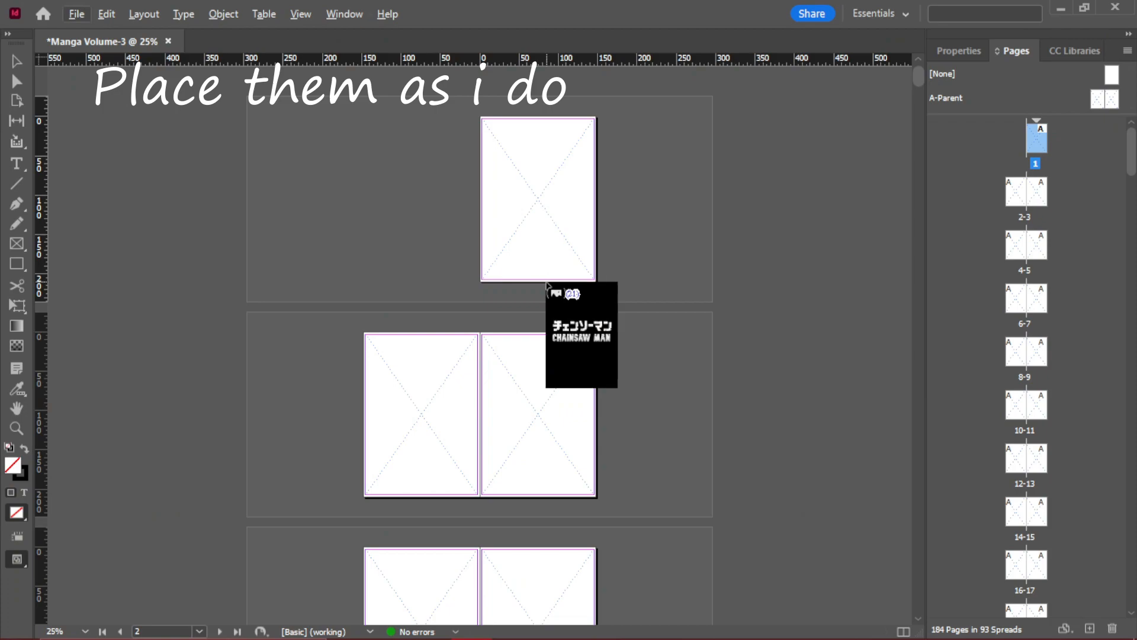
pyautogui.click(525, 178)
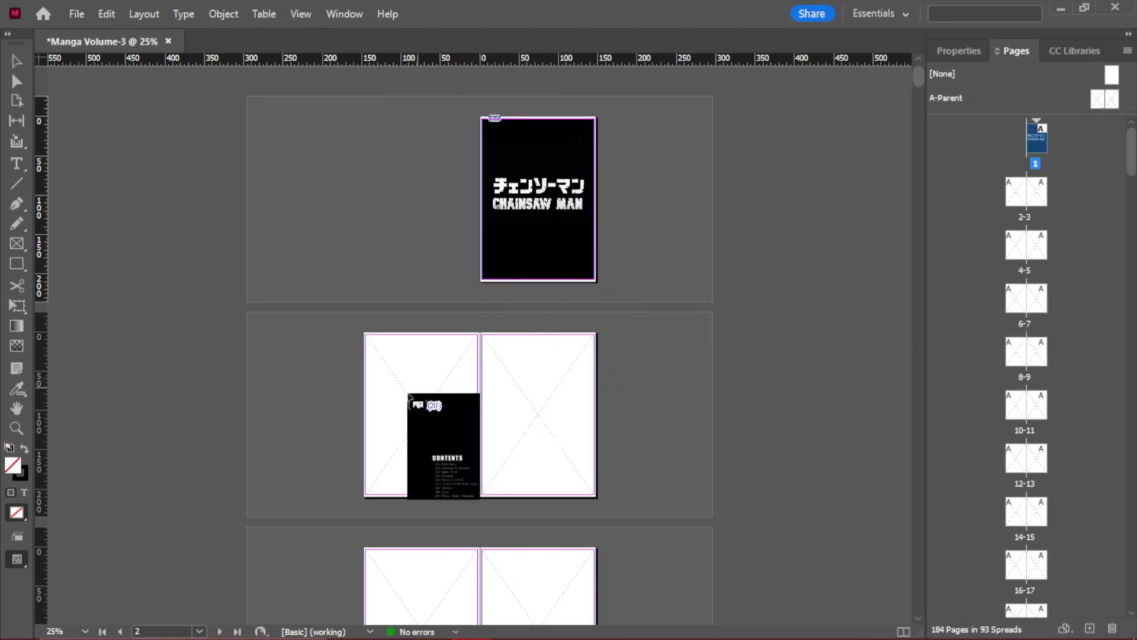
pyautogui.click(393, 381)
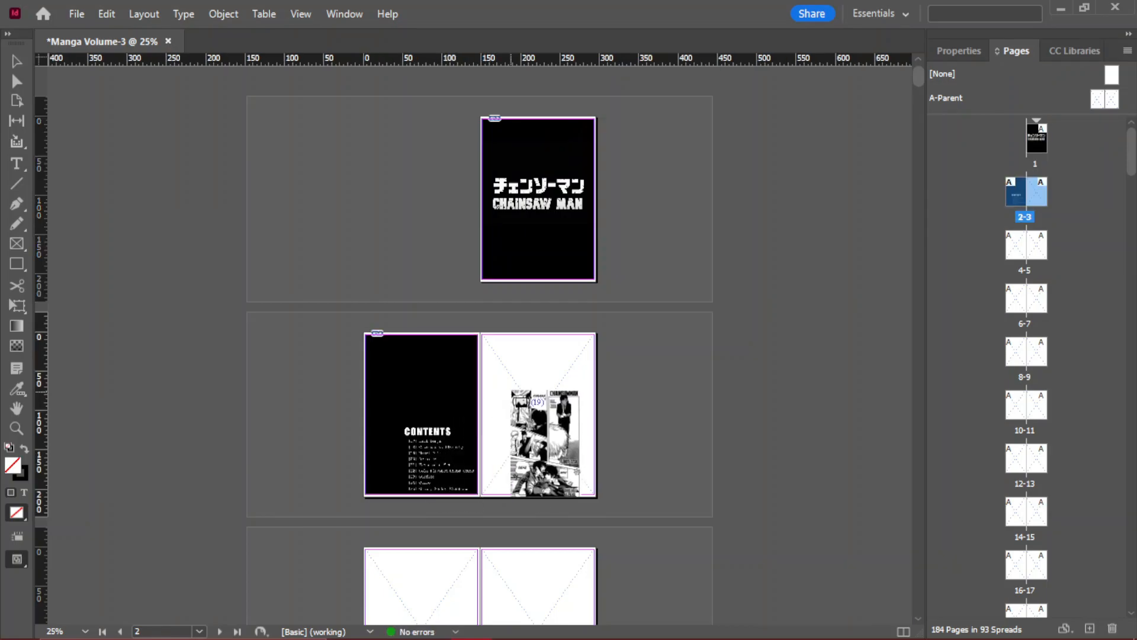
pyautogui.click(519, 373)
# - Place the next two loaded images into the frames of pages 4 and 5
pyautogui.scroll(-3, 519, 373)
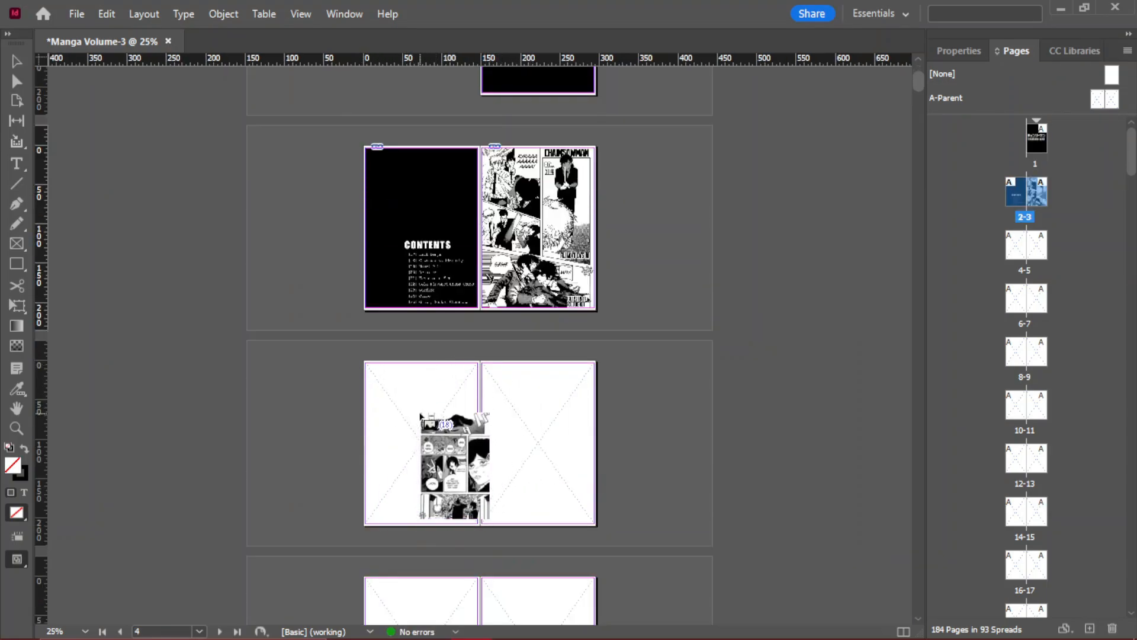
pyautogui.click(423, 409)
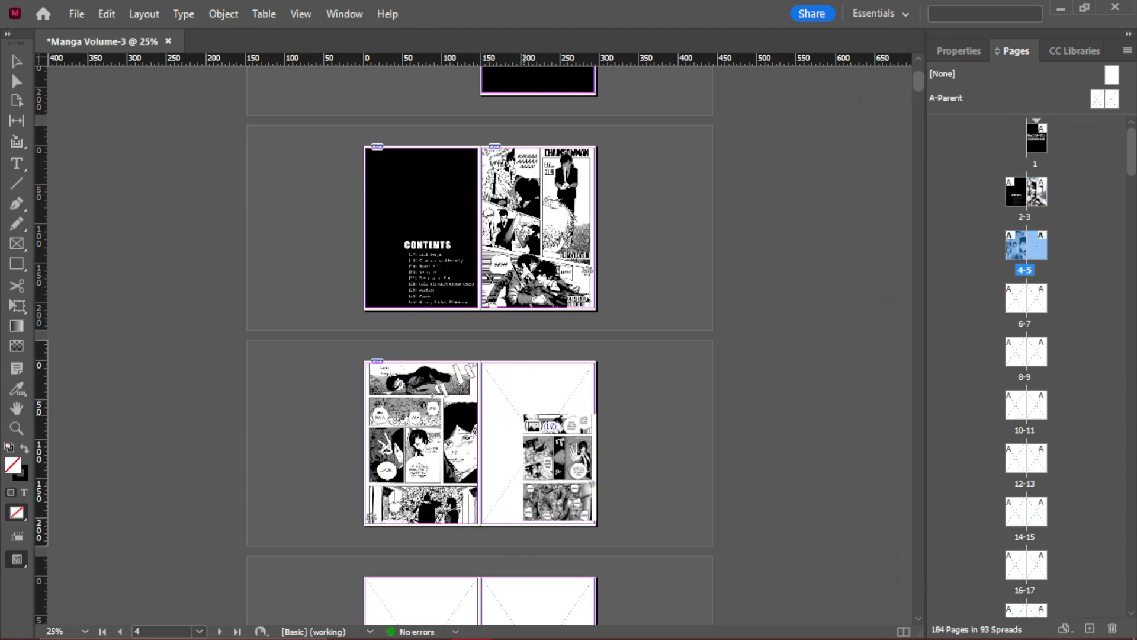
pyautogui.click(524, 415)
pyautogui.scroll(-3, 524, 415)
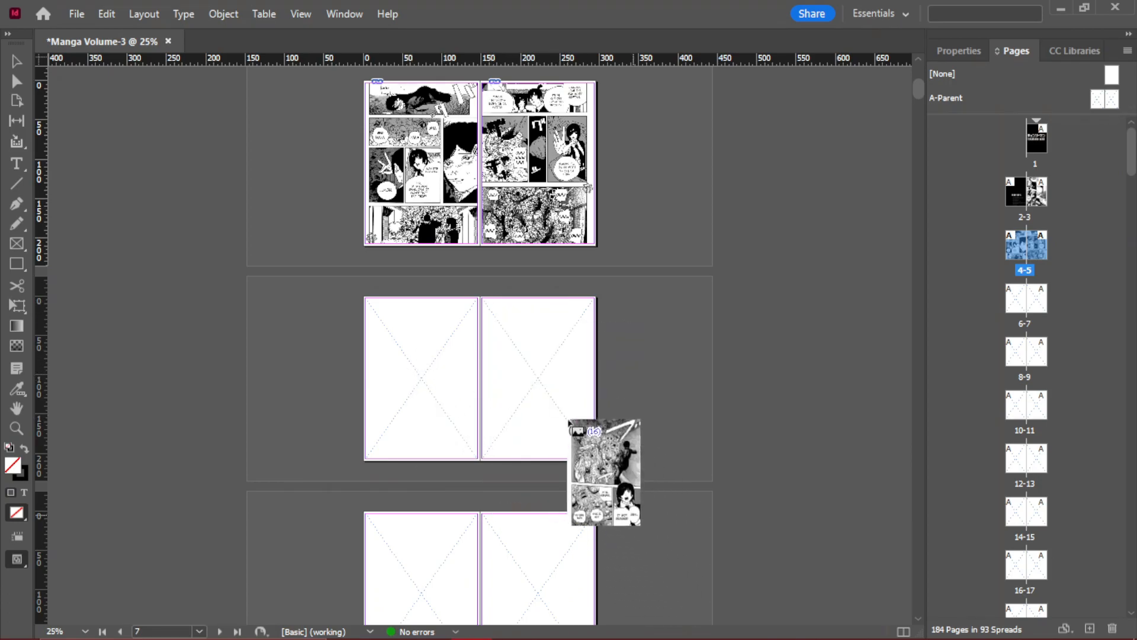
pyautogui.click(551, 397)
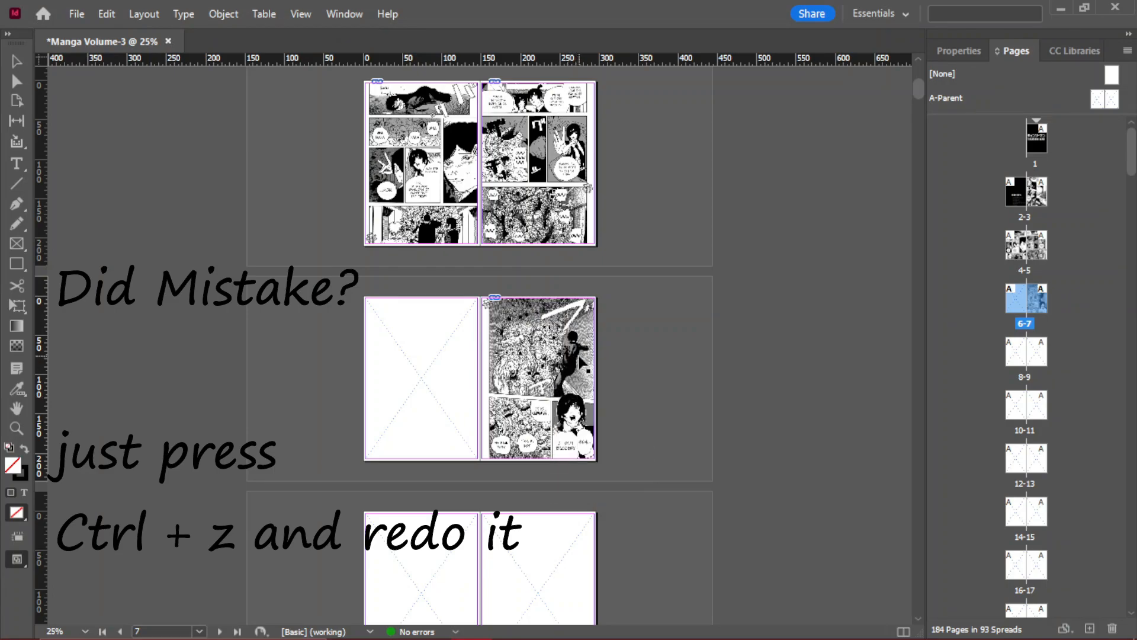
pyautogui.hotkey('ctrl', 'z')
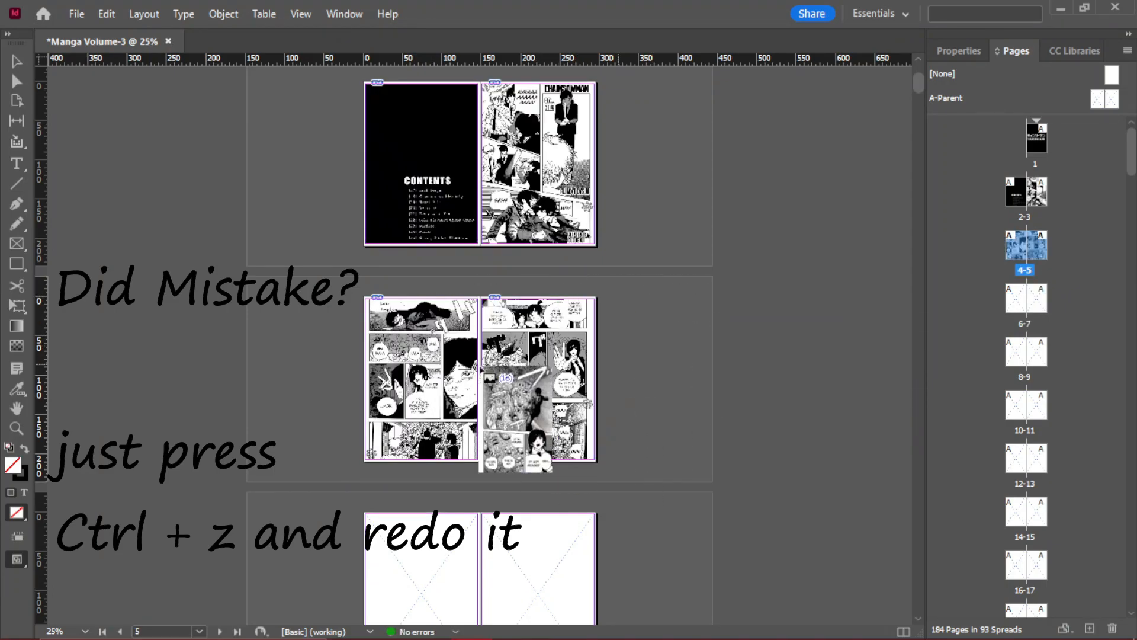
pyautogui.scroll(3, 521, 409)
# - Place the next four loaded images in order into the frames of pages 6 to 9
pyautogui.scroll(-6, 441, 278)
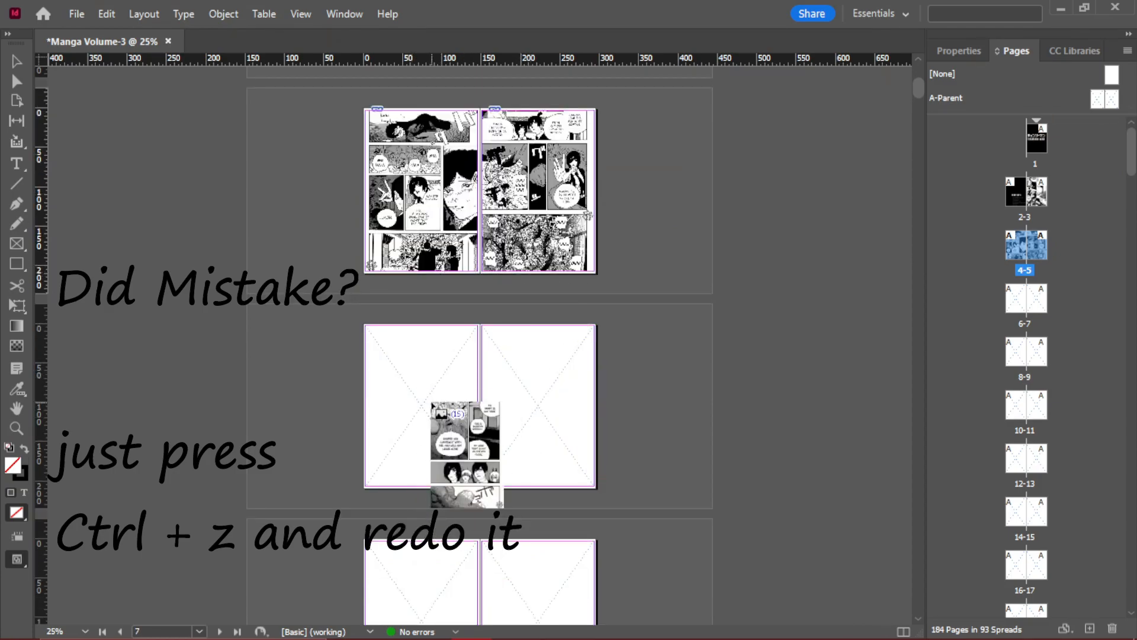
pyautogui.click(433, 405)
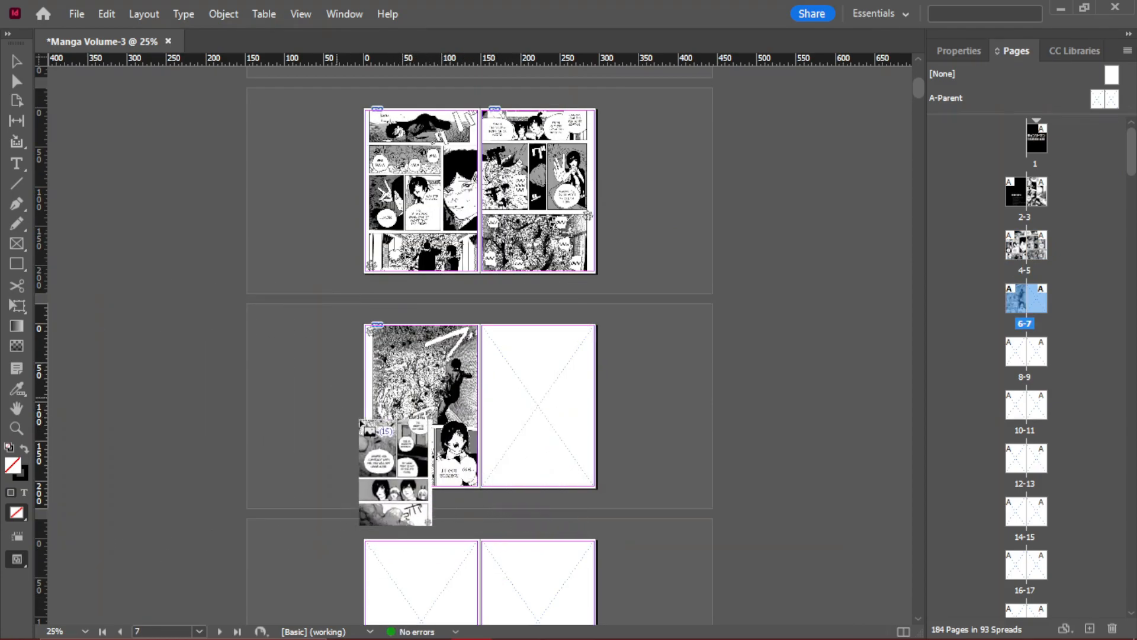
pyautogui.click(526, 375)
pyautogui.scroll(-3, 515, 375)
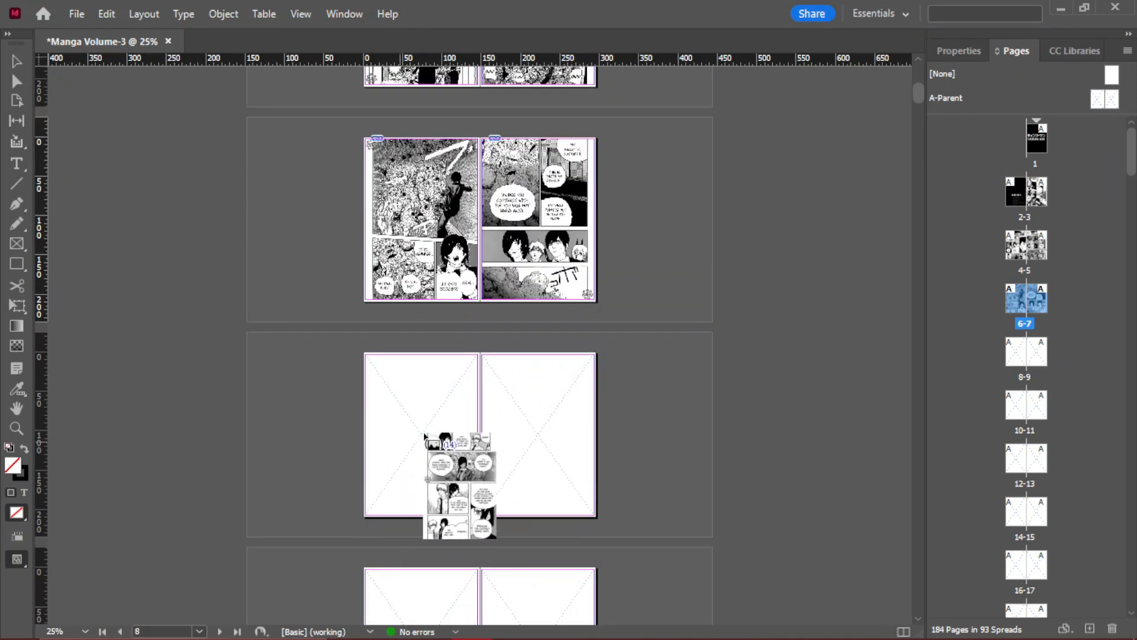
pyautogui.click(417, 439)
pyautogui.click(524, 415)
# - Fill the frames of pages 10 to 15 with the next six loaded chapter images in order
pyautogui.scroll(-4, 474, 385)
pyautogui.click(432, 365)
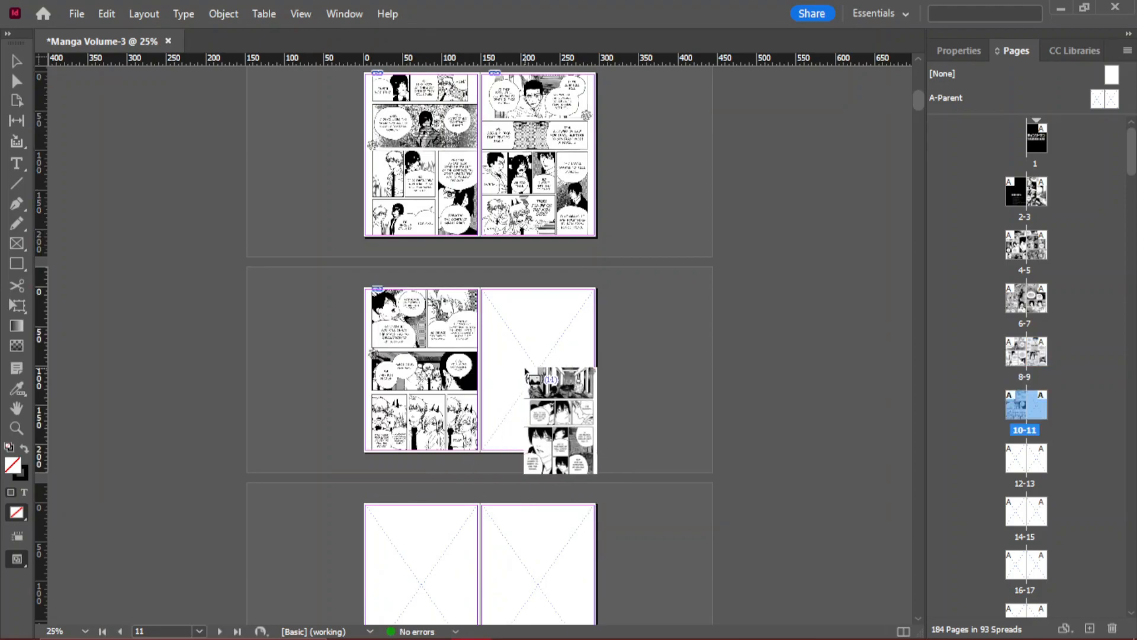
pyautogui.click(524, 367)
pyautogui.scroll(-3, 459, 356)
pyautogui.click(450, 351)
pyautogui.click(565, 351)
pyautogui.scroll(-3, 415, 350)
pyautogui.click(395, 350)
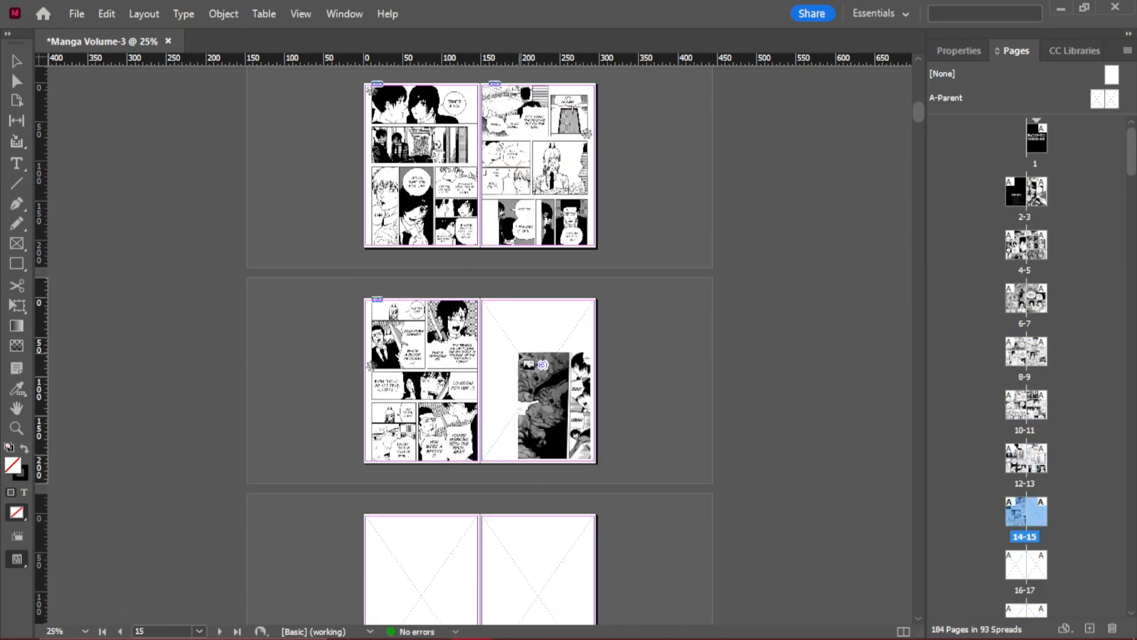
pyautogui.click(521, 356)
# - Place the remaining images of chapter c017 in order into the frames of pages 16 to 21
pyautogui.scroll(-3, 474, 358)
pyautogui.click(437, 363)
pyautogui.click(524, 361)
pyautogui.scroll(-3, 503, 373)
pyautogui.click(471, 392)
pyautogui.click(516, 391)
pyautogui.scroll(-3, 515, 391)
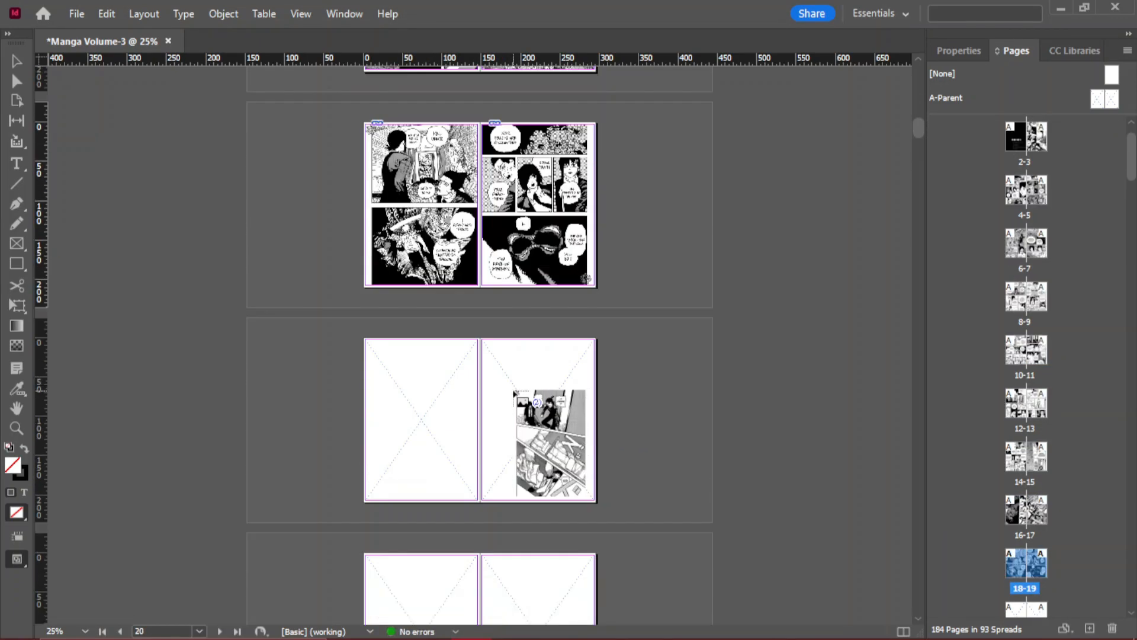
pyautogui.click(426, 391)
pyautogui.click(515, 391)
# - Load all images from the next chapter folder, c018, in File Explorer into the InDesign document at the empty spread 22-23
pyautogui.scroll(-3, 516, 388)
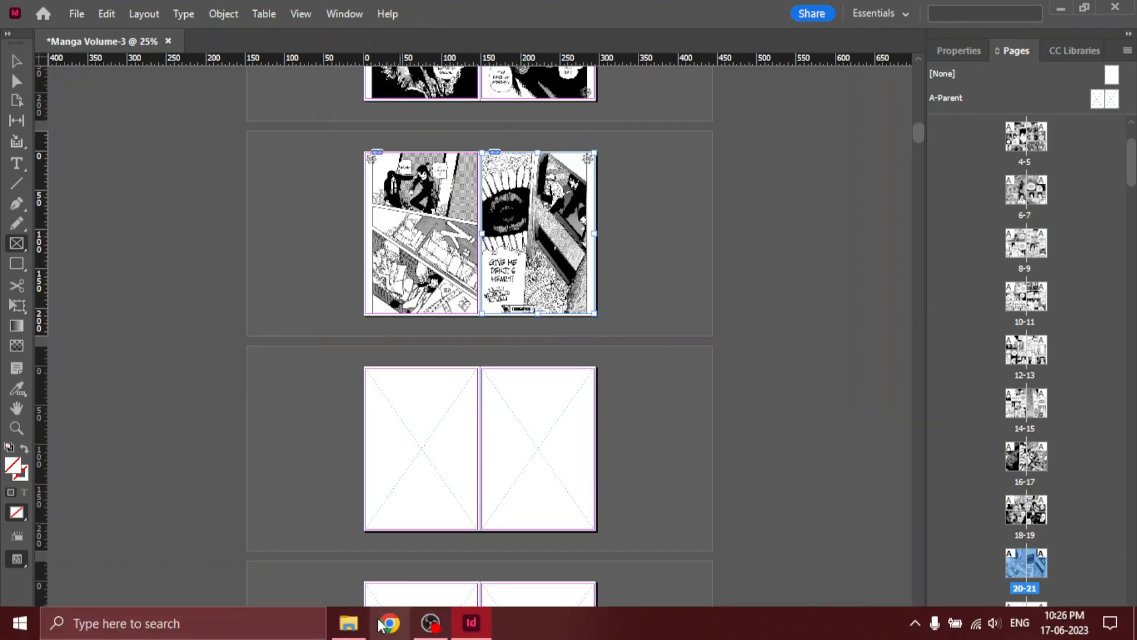
pyautogui.moveTo(349, 625)
pyautogui.click(342, 559)
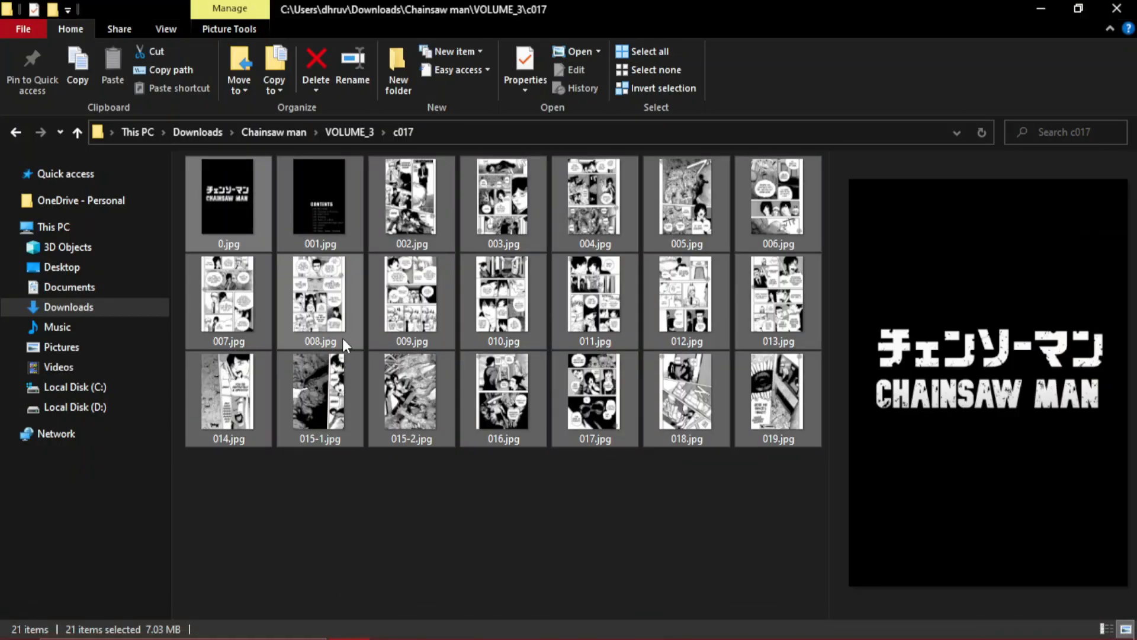
pyautogui.hotkey('alt', 'Up')
pyautogui.click(274, 201)
pyautogui.doubleClick(275, 202)
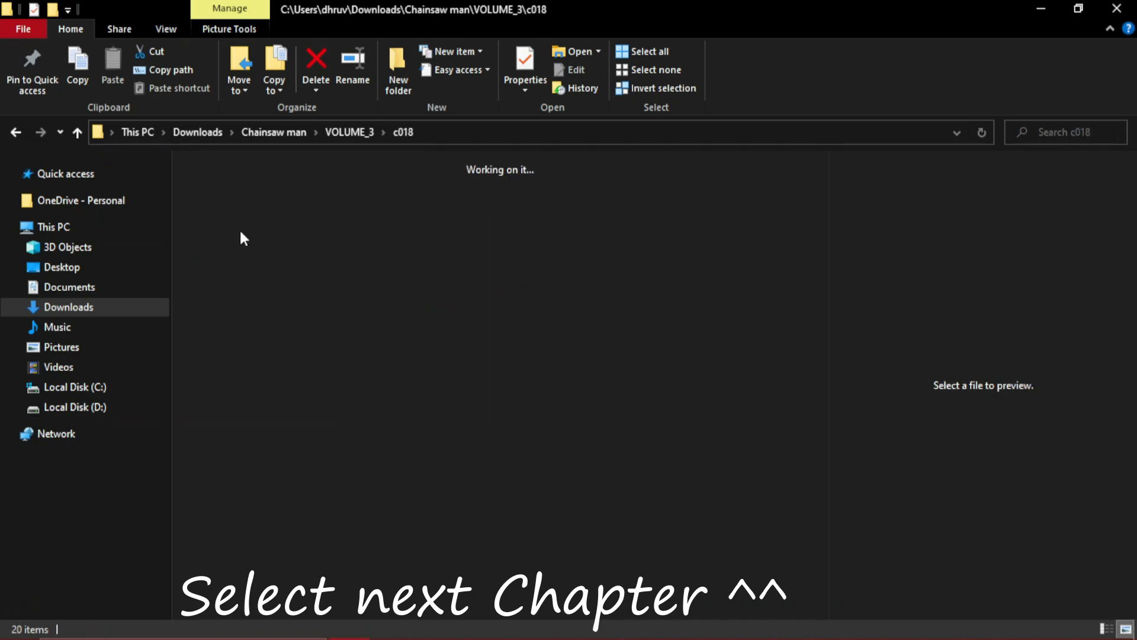
pyautogui.hotkey('ctrl', 'a')
pyautogui.moveTo(220, 235); pyautogui.dragTo(457, 450)
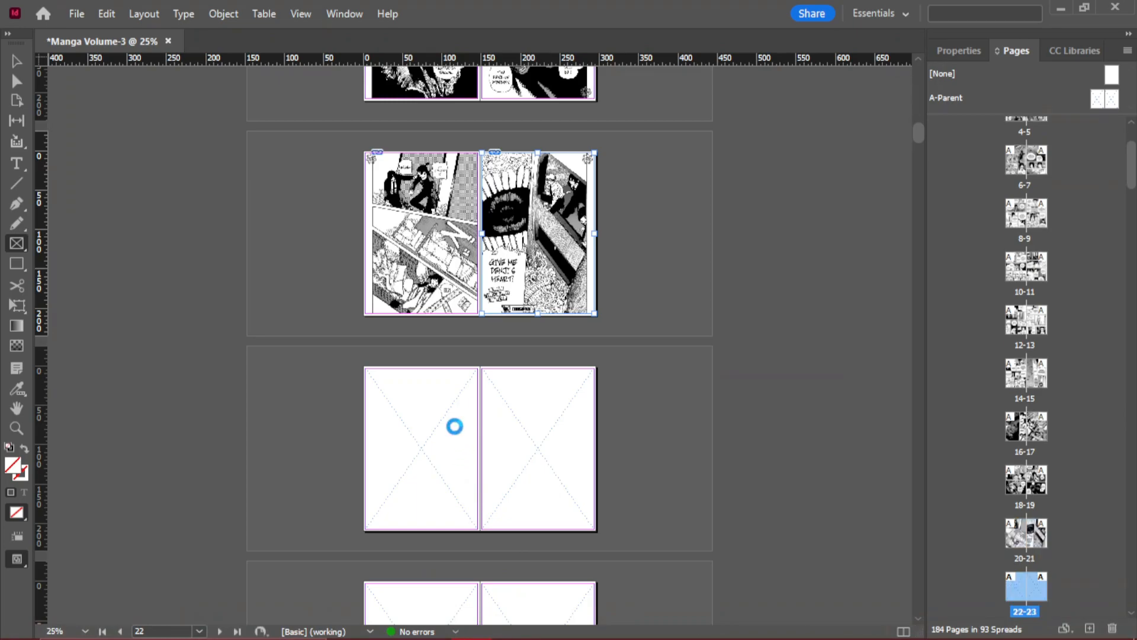
# - Place the first two images of chapter c018 into the frames of pages 22 and 23
pyautogui.click(414, 456)
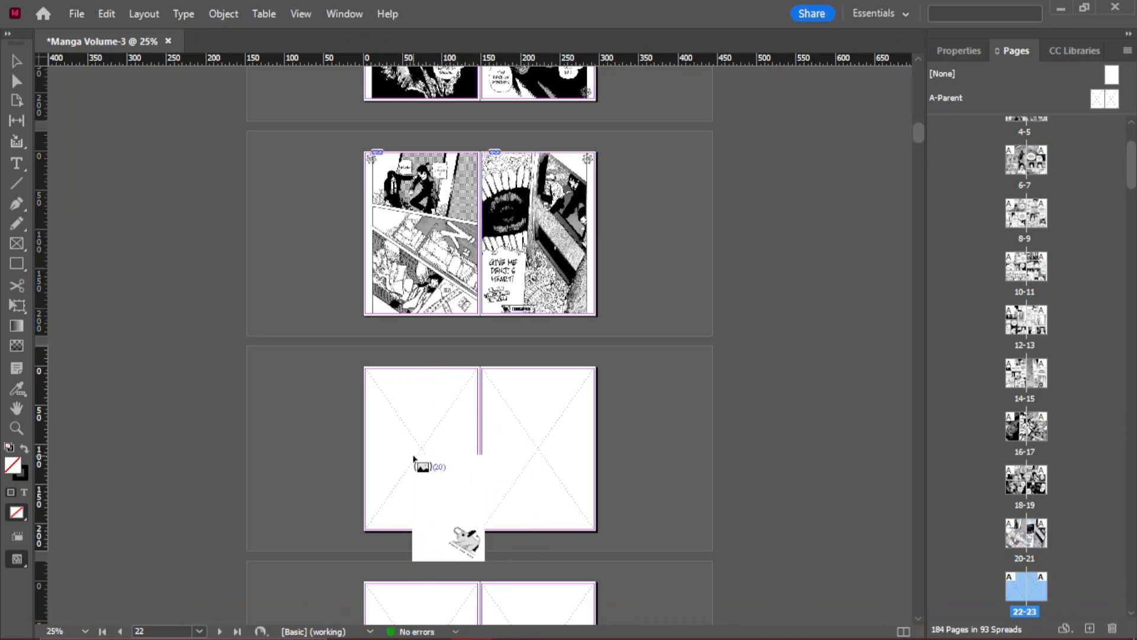
pyautogui.click(502, 441)
pyautogui.scroll(-2, 502, 442)
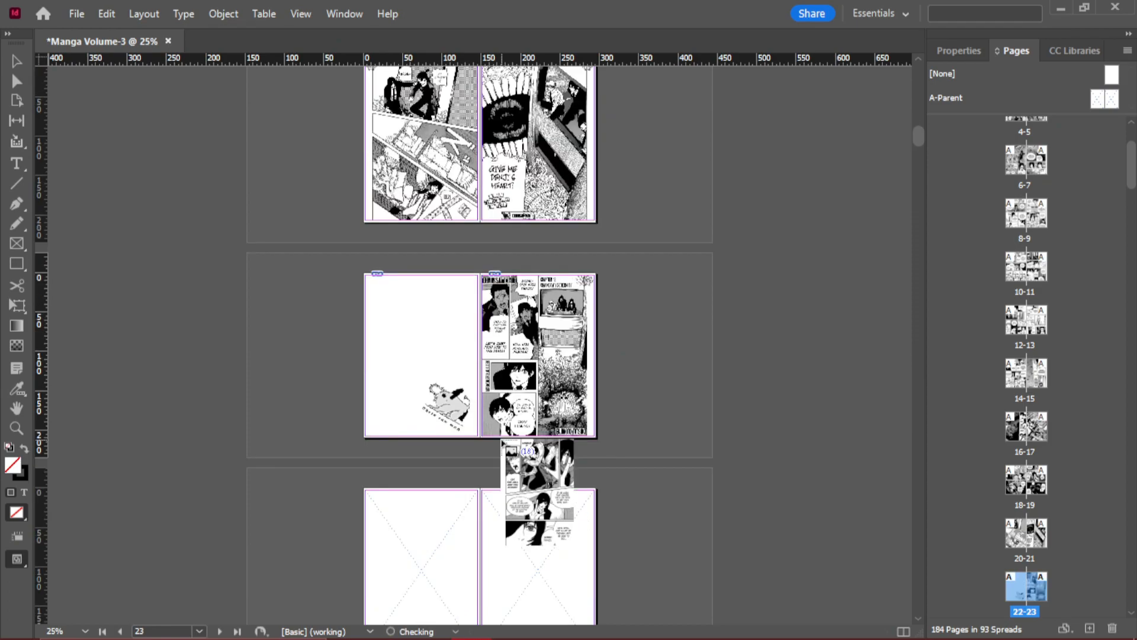
# - Place the next images of chapter c018 in order into the frames of pages 24 to 35
pyautogui.scroll(-4, 502, 441)
pyautogui.click(436, 382)
pyautogui.click(518, 380)
pyautogui.scroll(-4, 499, 379)
pyautogui.click(424, 379)
pyautogui.click(498, 391)
pyautogui.scroll(-4, 498, 392)
pyautogui.click(432, 388)
pyautogui.click(527, 403)
pyautogui.scroll(-6, 521, 397)
pyautogui.click(432, 379)
pyautogui.click(505, 375)
pyautogui.scroll(-4, 504, 376)
pyautogui.click(432, 379)
pyautogui.click(509, 379)
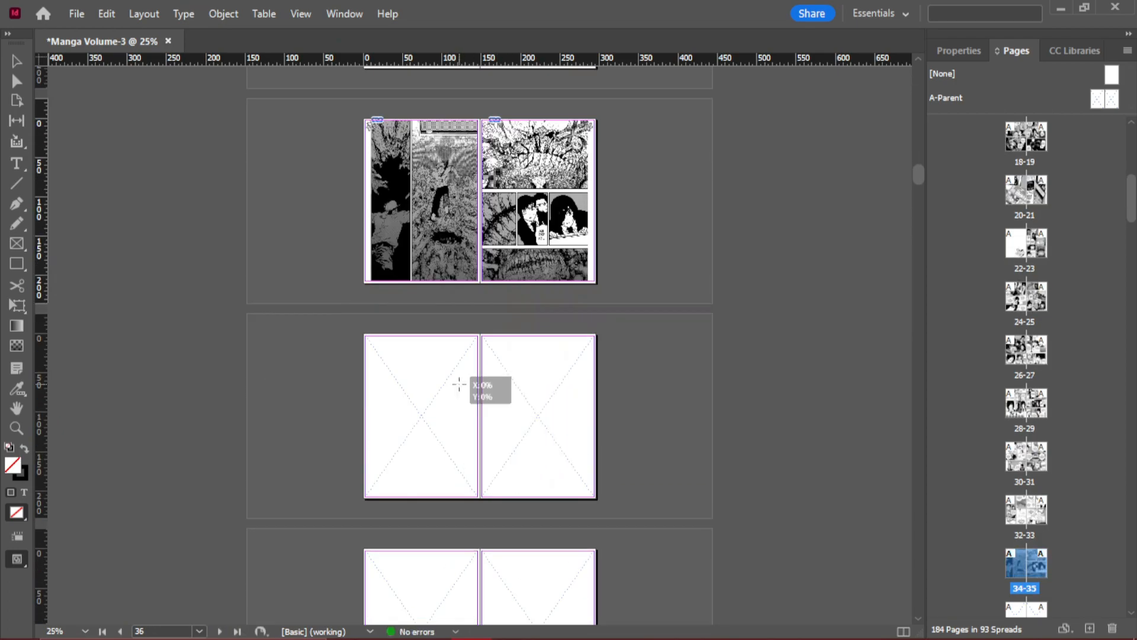
# - Fill the frames from page 36 onward with the remaining chapter images in order, ending at page 184
pyautogui.click(459, 384)
pyautogui.click(503, 382)
pyautogui.scroll(-6, 501, 376)
pyautogui.click(438, 364)
pyautogui.click(497, 361)
pyautogui.click(464, 359)
pyautogui.click(500, 361)
pyautogui.click(350, 551)
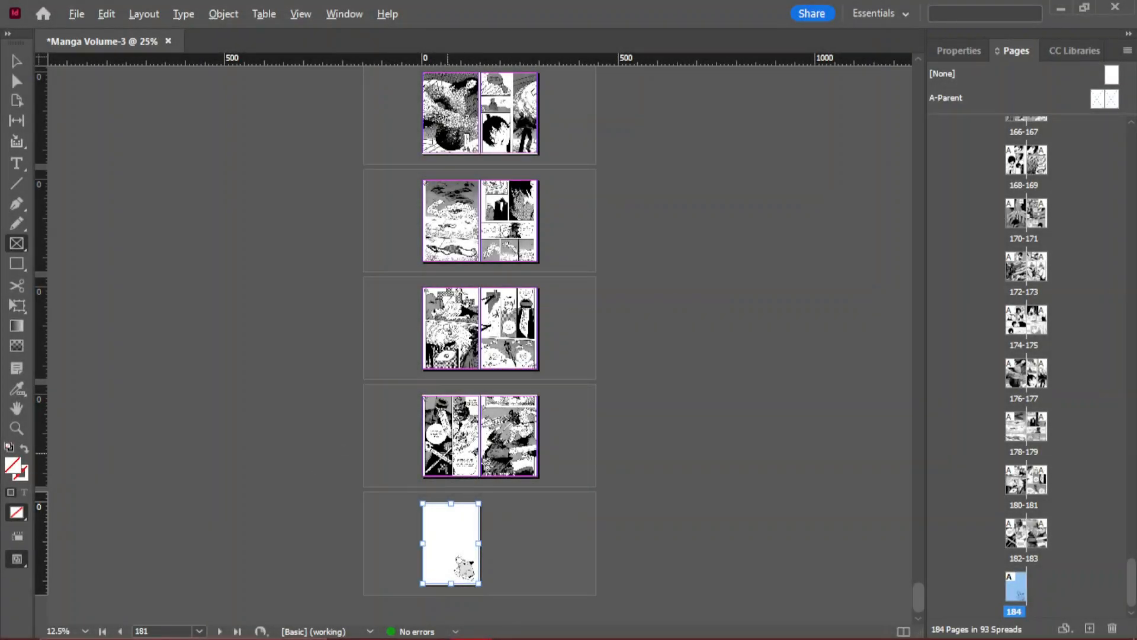
# - Check how double-page artwork lines up across the filled spreads, going from the end of the volume back to about page 155
pyautogui.scroll(2, 448, 453)
pyautogui.scroll(-3, 447, 453)
pyautogui.scroll(6, 448, 453)
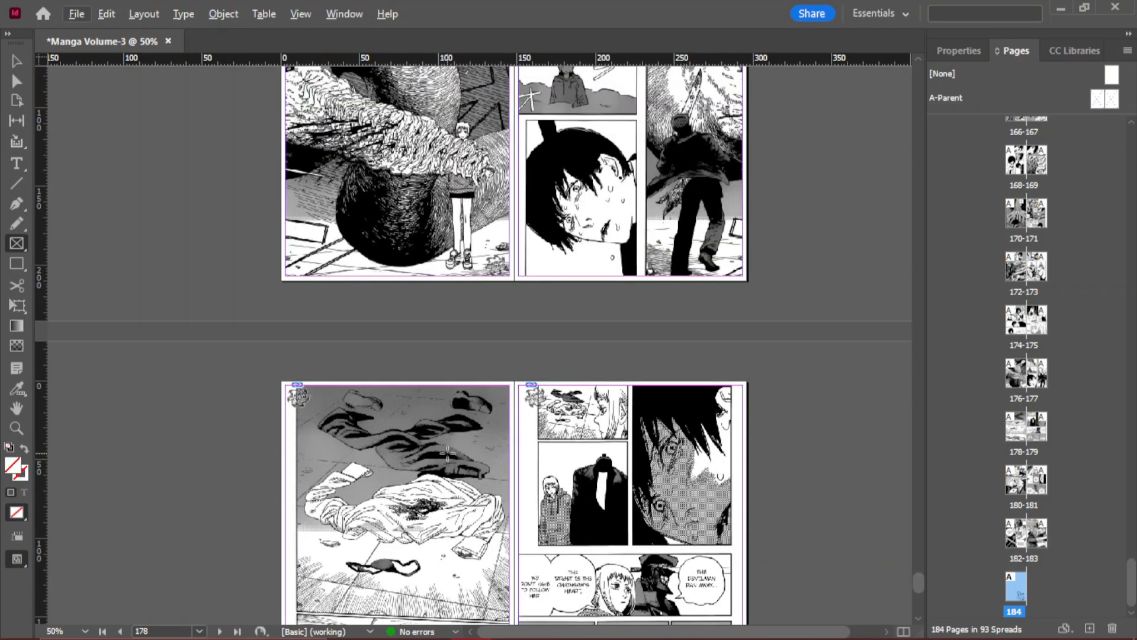
pyautogui.scroll(-3, 448, 453)
pyautogui.scroll(10, 448, 454)
pyautogui.scroll(5, 448, 453)
pyautogui.scroll(2, 449, 453)
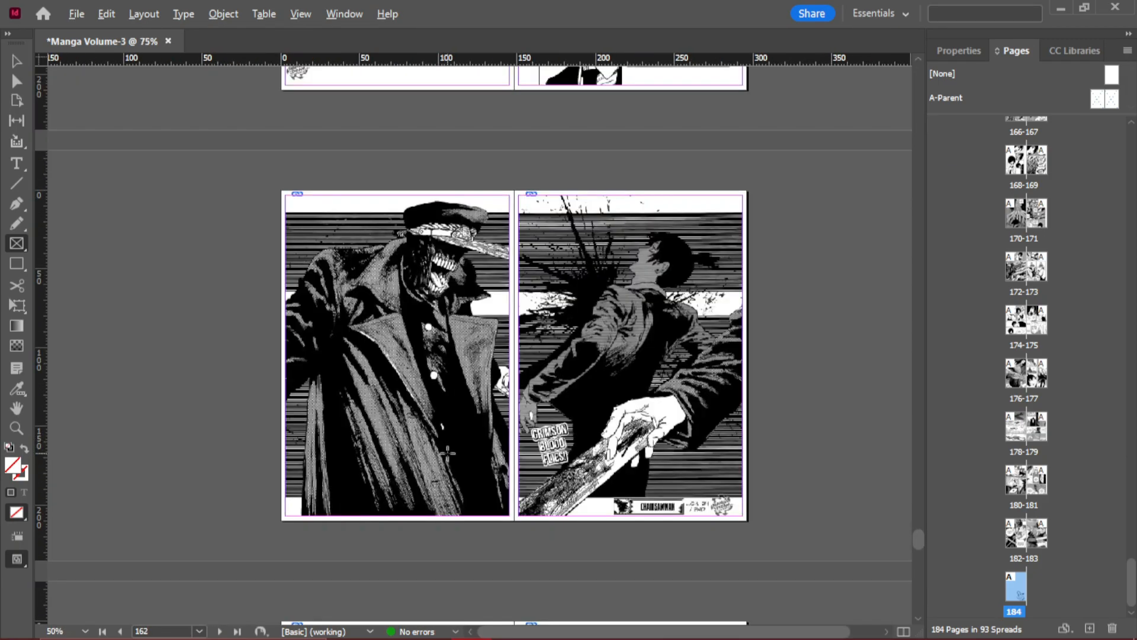
pyautogui.scroll(2, 448, 453)
pyautogui.scroll(-2, 448, 454)
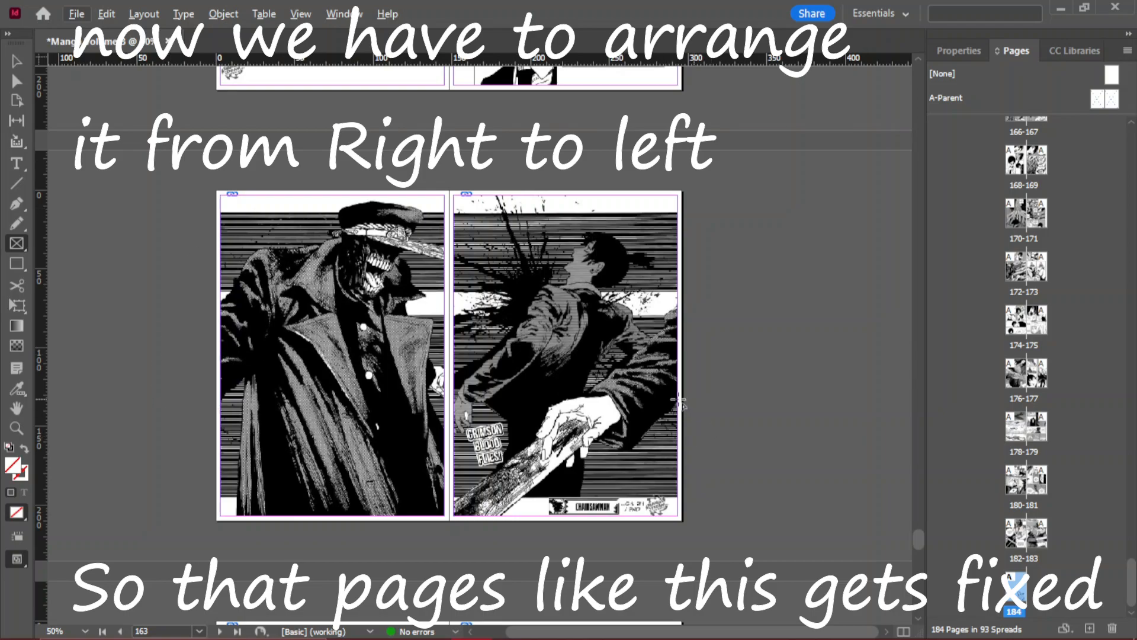
pyautogui.scroll(6, 534, 325)
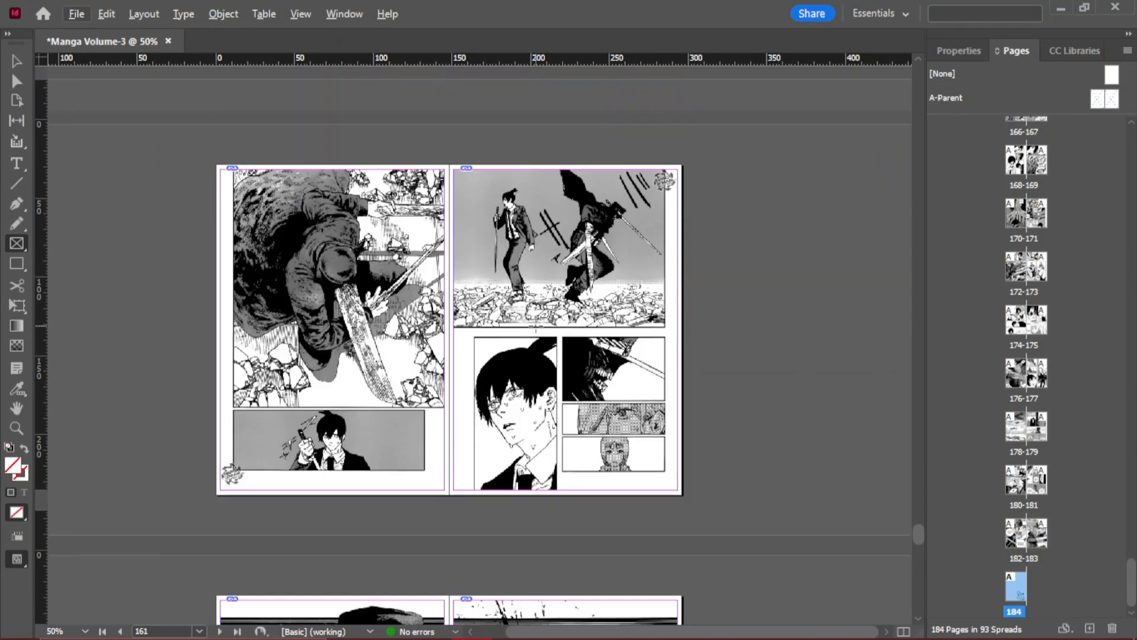
pyautogui.scroll(-3, 535, 327)
pyautogui.scroll(-2, 535, 326)
pyautogui.scroll(3, 535, 326)
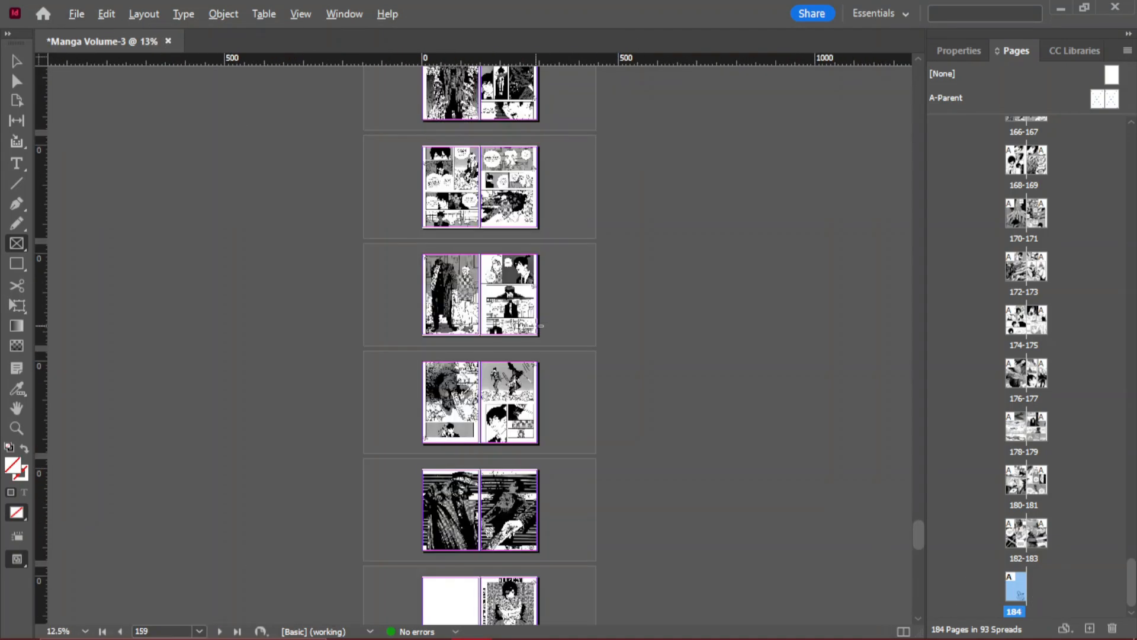
pyautogui.scroll(1, 536, 326)
pyautogui.scroll(3, 480, 337)
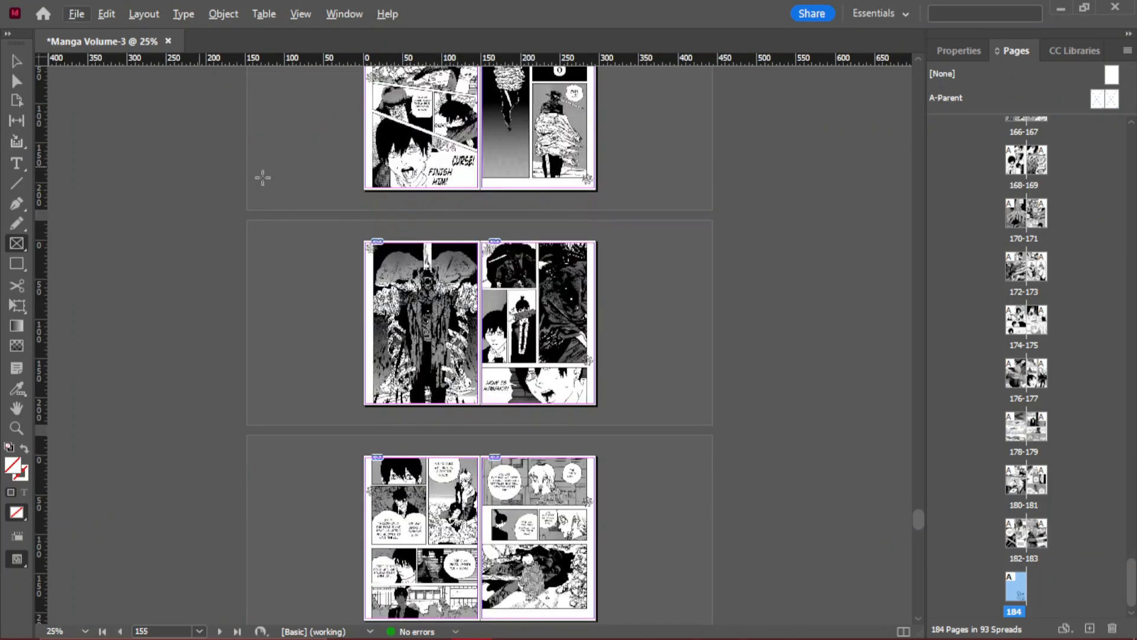
# - Run the user script Right to Left.jsx to switch the document to right-to-left page order, and close the script list
pyautogui.click(144, 14)
pyautogui.moveTo(189, 20)
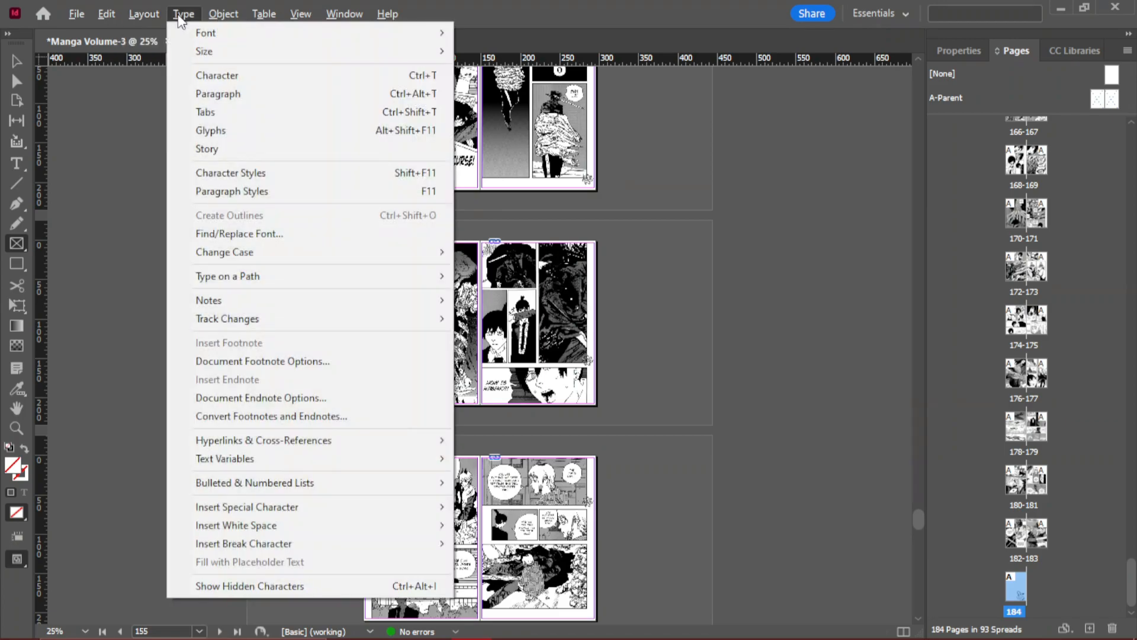
pyautogui.moveTo(296, 17)
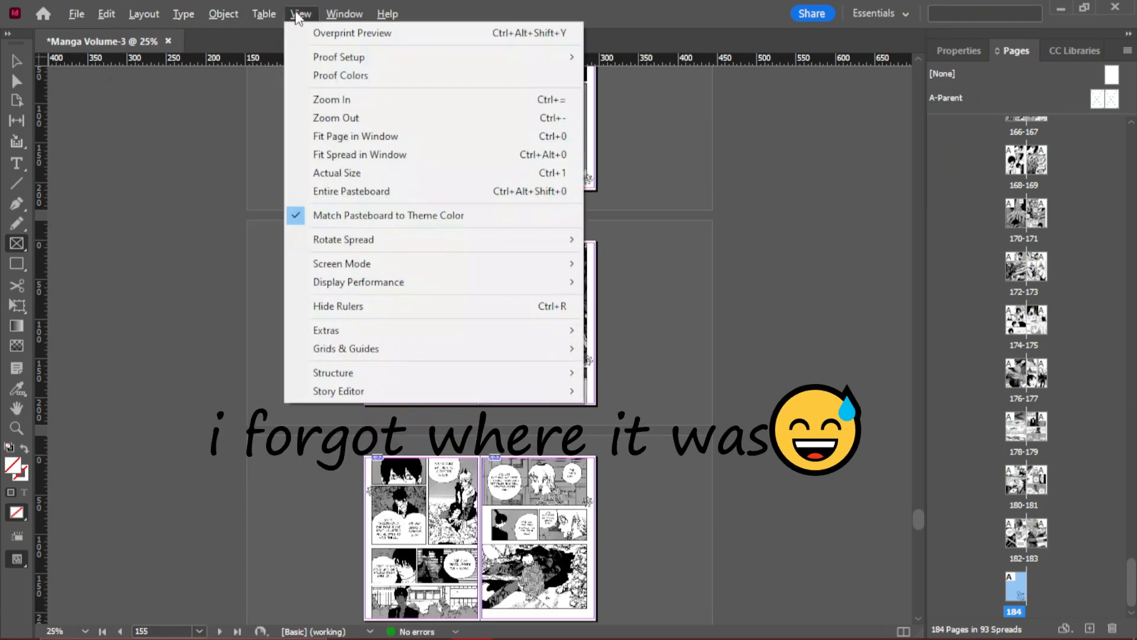
pyautogui.moveTo(342, 20)
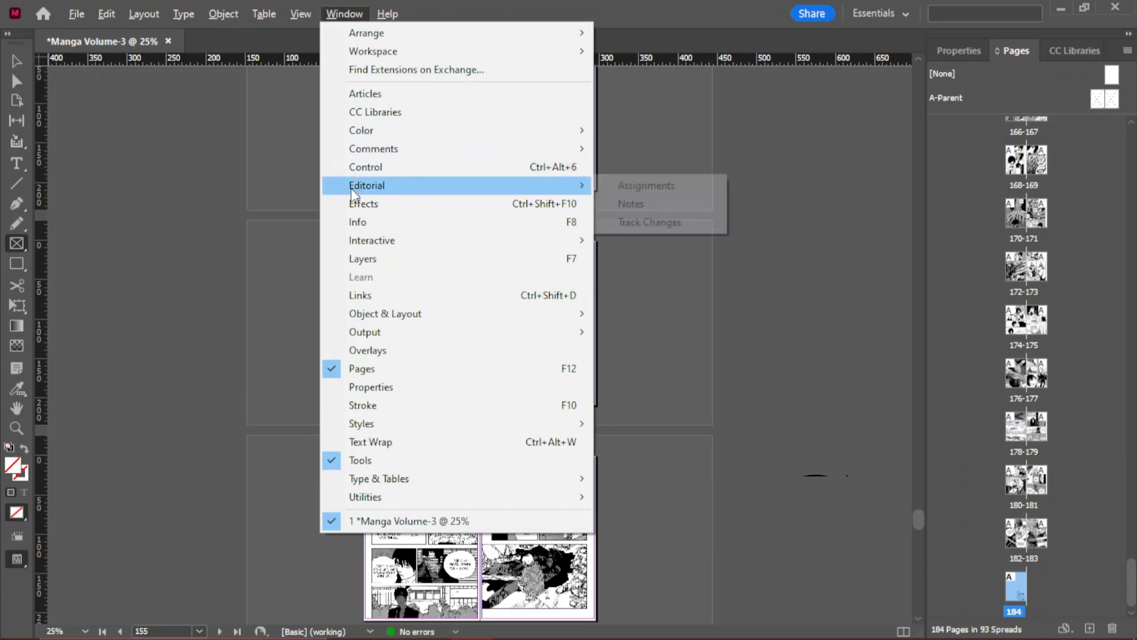
pyautogui.moveTo(388, 483)
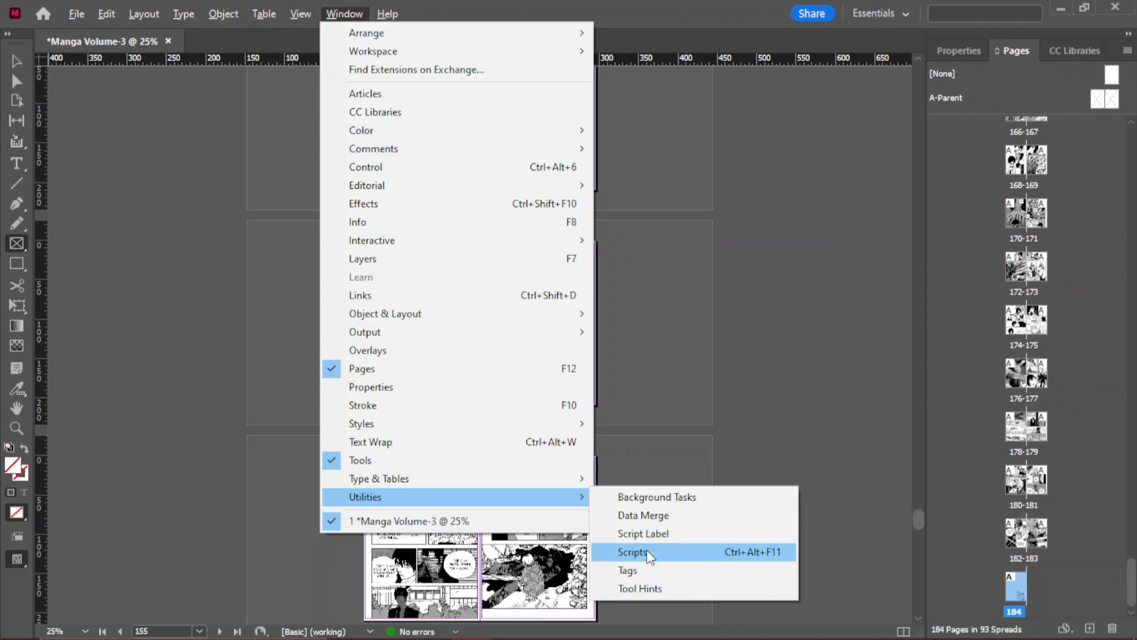
pyautogui.click(657, 533)
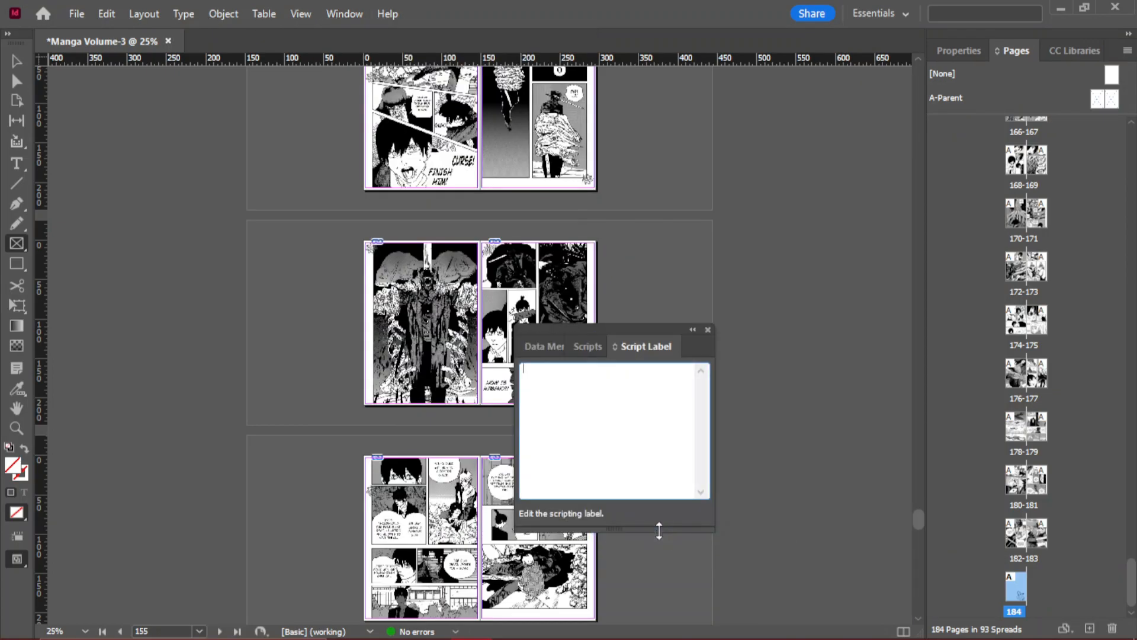
pyautogui.click(595, 354)
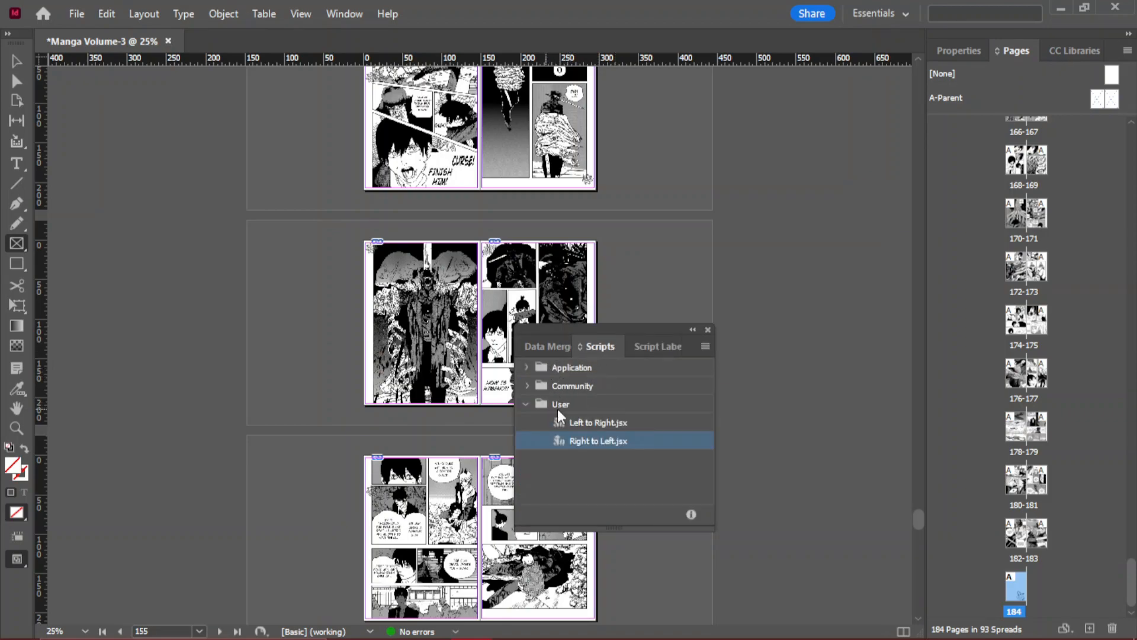
pyautogui.doubleClick(595, 441)
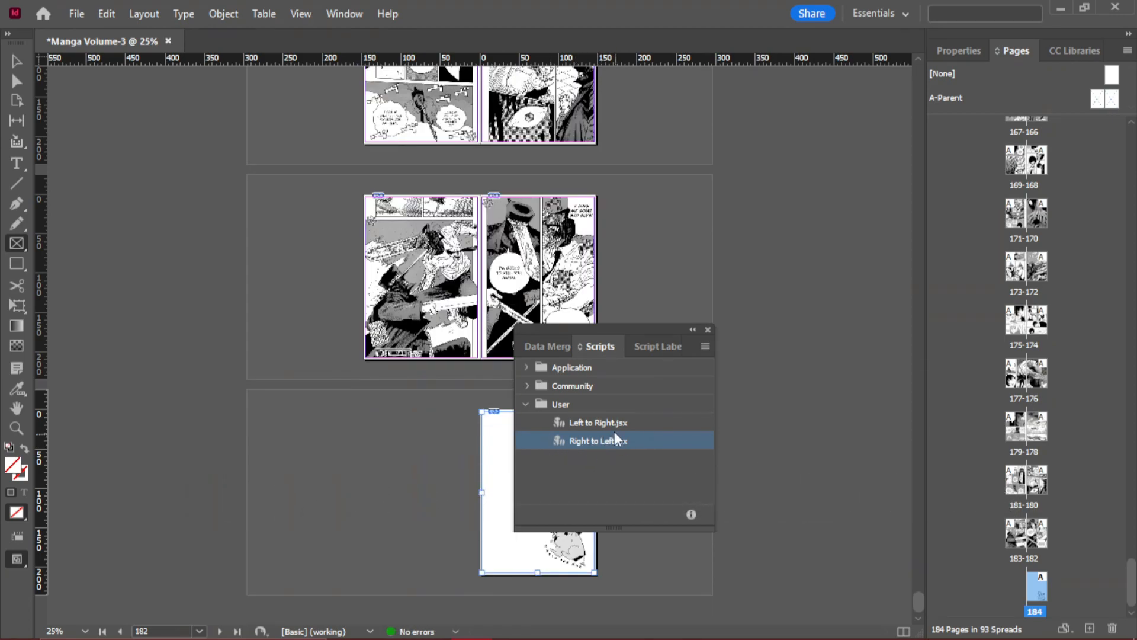
pyautogui.click(609, 419)
pyautogui.click(606, 436)
pyautogui.click(708, 329)
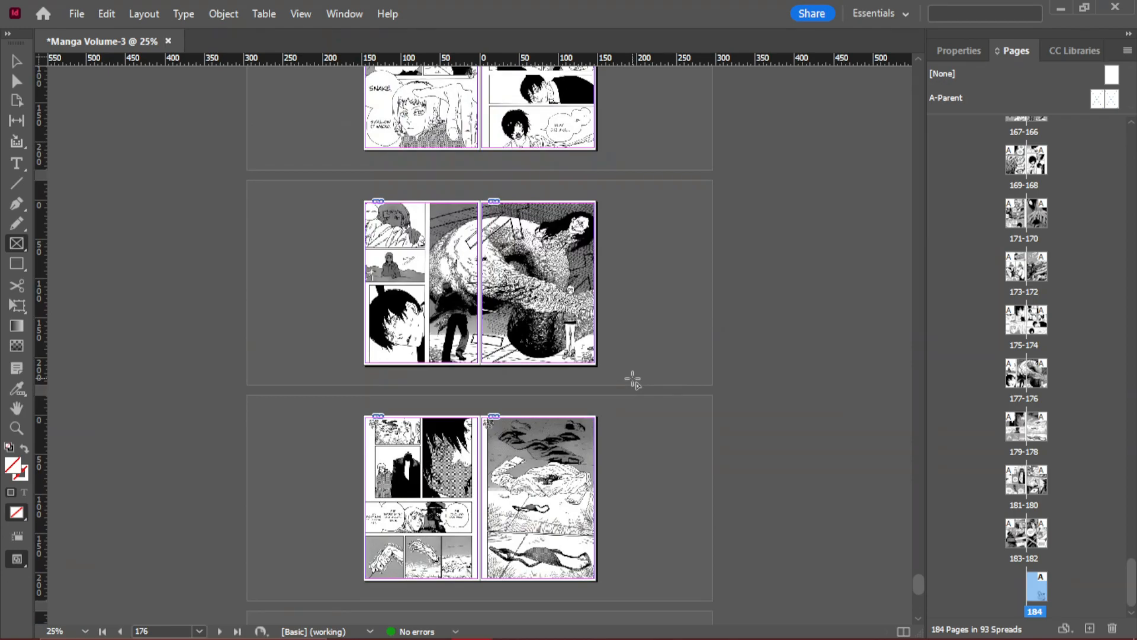
# - Inspect the double-page artwork on spread 177-176 and the page order of the other spreads back to page 1
pyautogui.scroll(2, 529, 314)
pyautogui.scroll(-1, 609, 309)
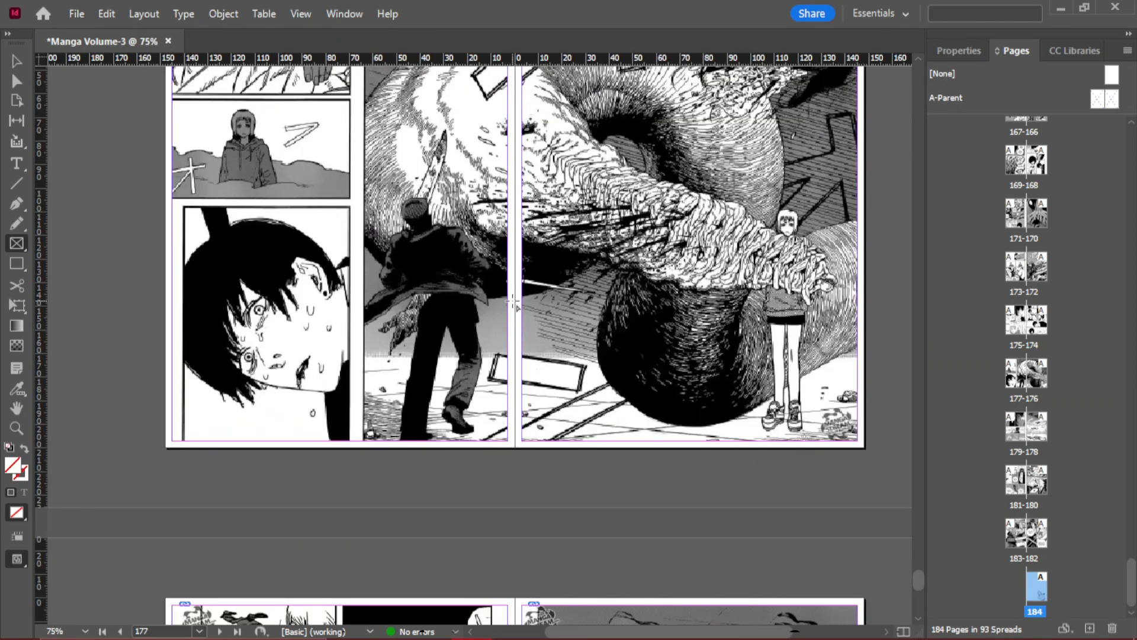
pyautogui.scroll(4, 609, 310)
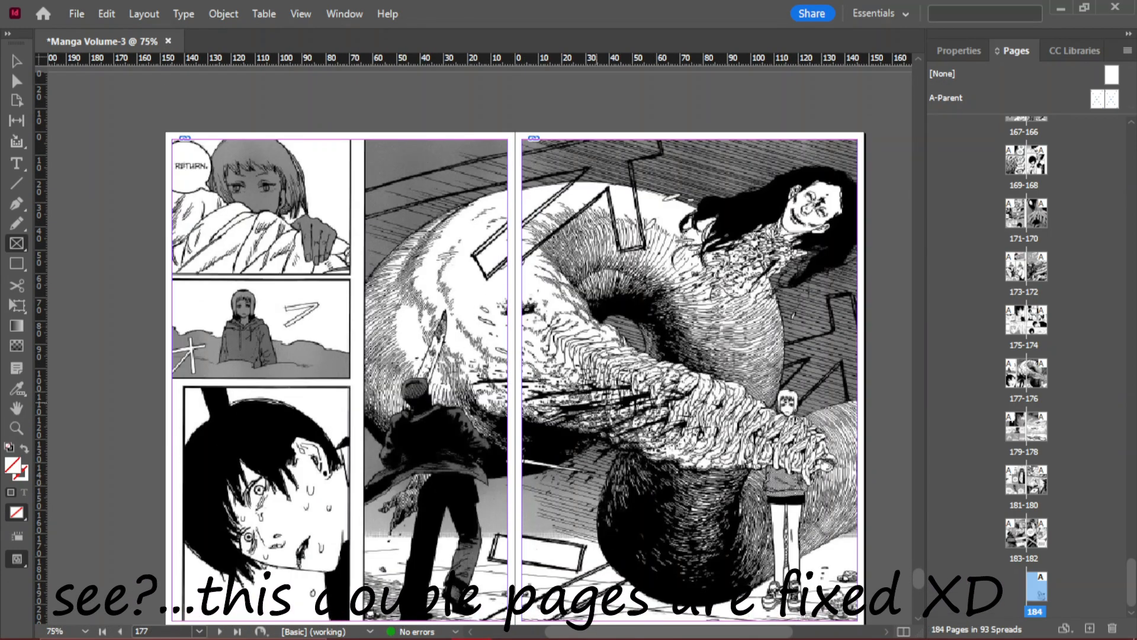
pyautogui.scroll(5, 656, 381)
pyautogui.scroll(-3, 637, 368)
pyautogui.scroll(5, 638, 368)
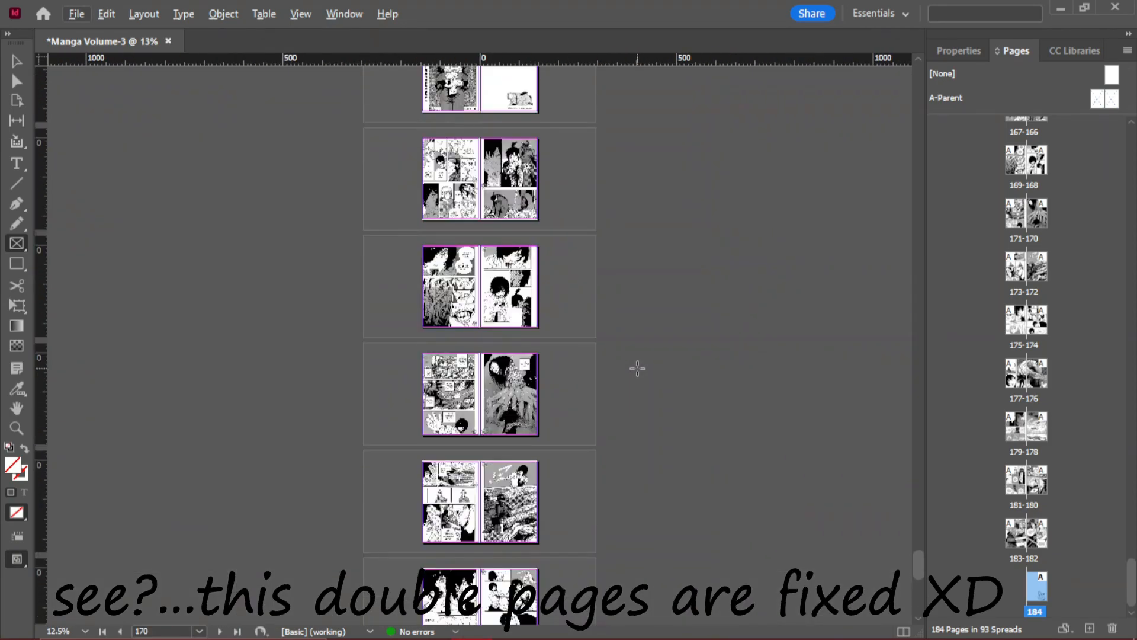
pyautogui.scroll(3, 504, 353)
pyautogui.scroll(4, 504, 354)
pyautogui.scroll(-1, 625, 354)
pyautogui.scroll(3, 626, 354)
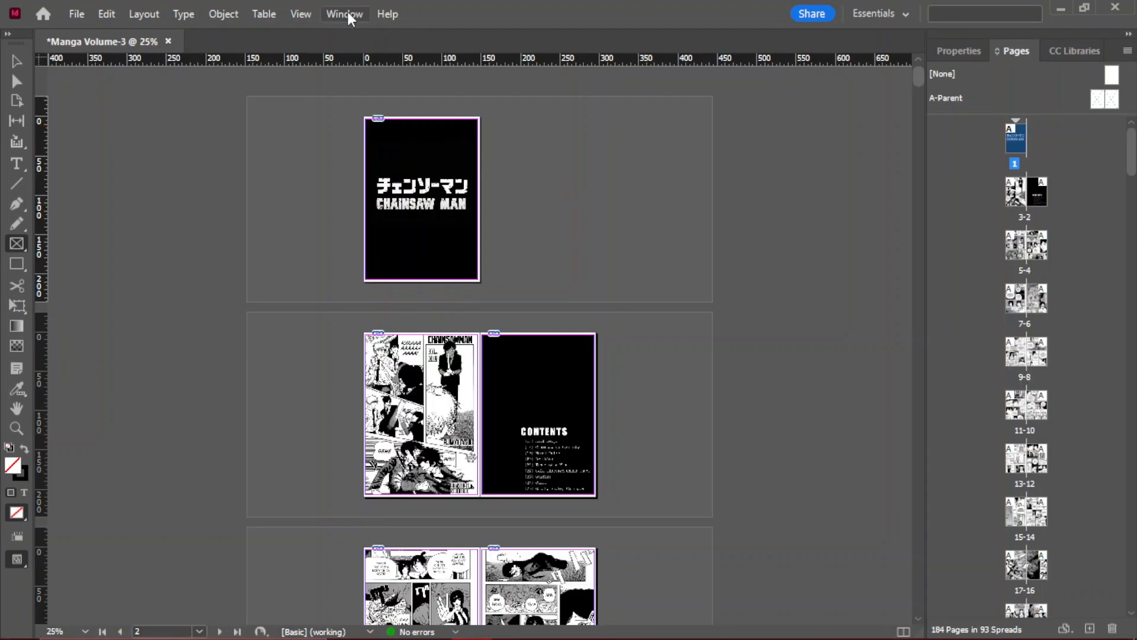
# - Bring up the Scripts list again and move it up over the first spreads
pyautogui.click(345, 14)
pyautogui.moveTo(353, 500)
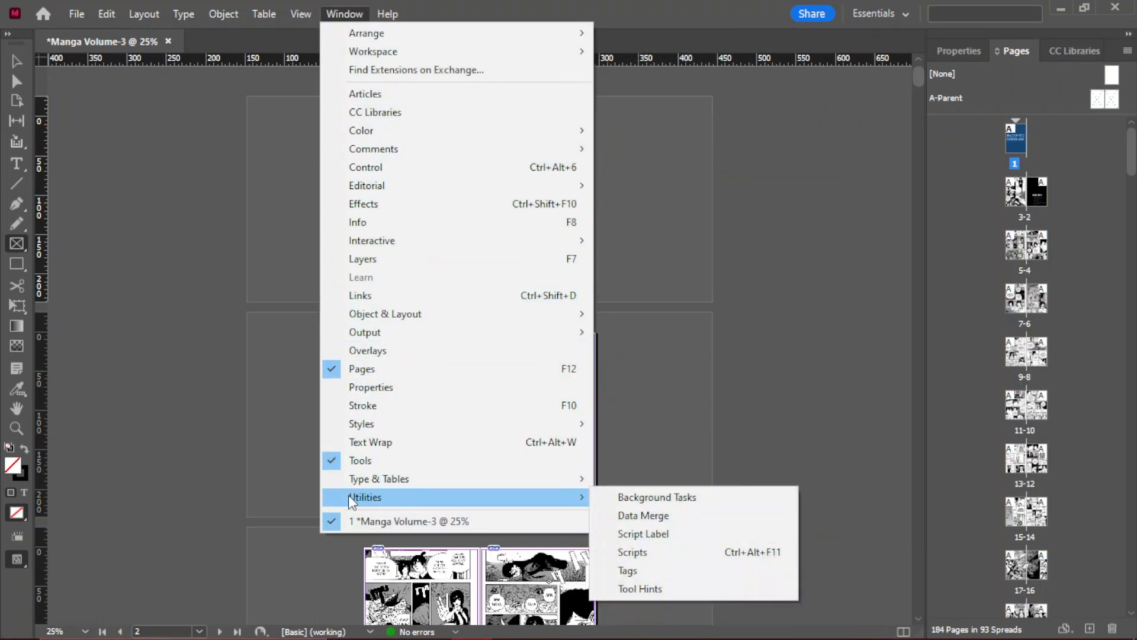
pyautogui.click(642, 535)
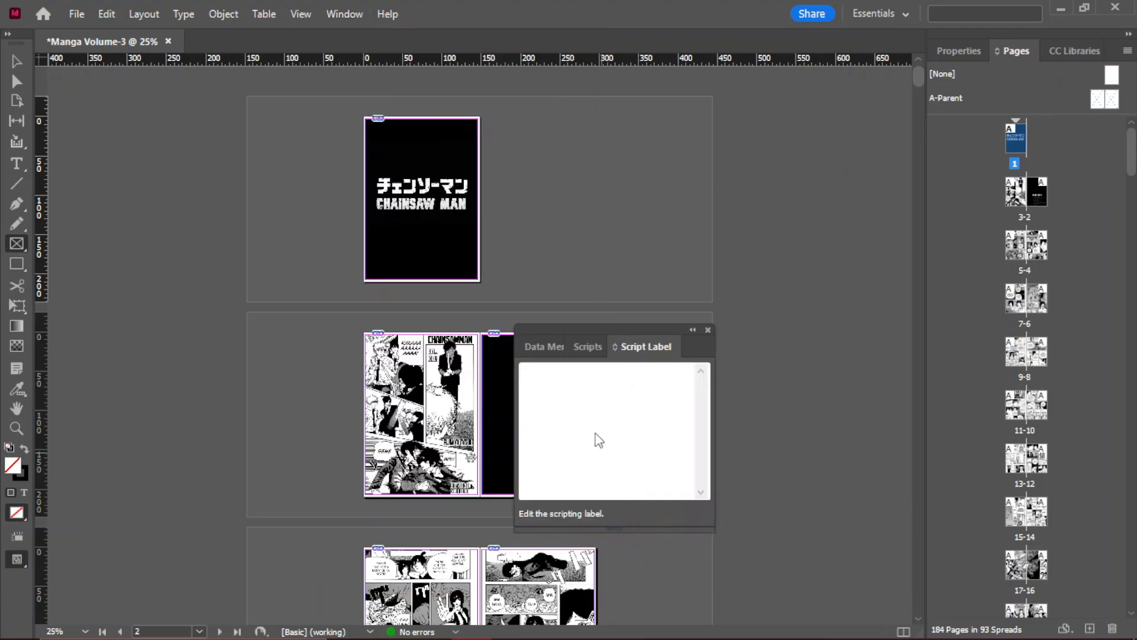
pyautogui.click(586, 350)
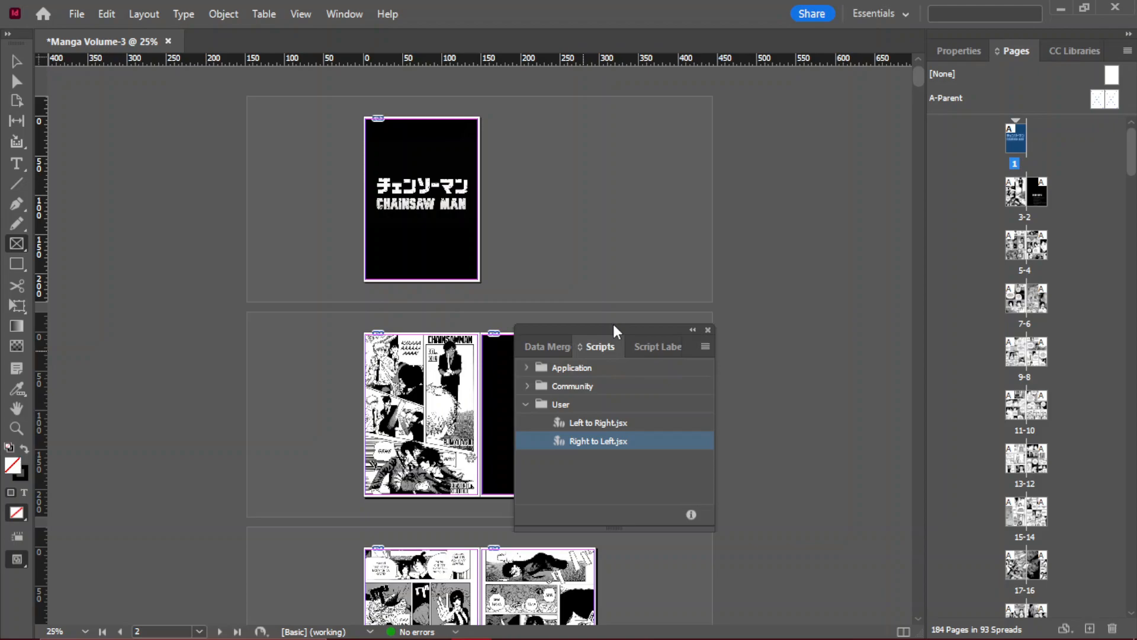
pyautogui.moveTo(610, 330); pyautogui.dragTo(519, 143)
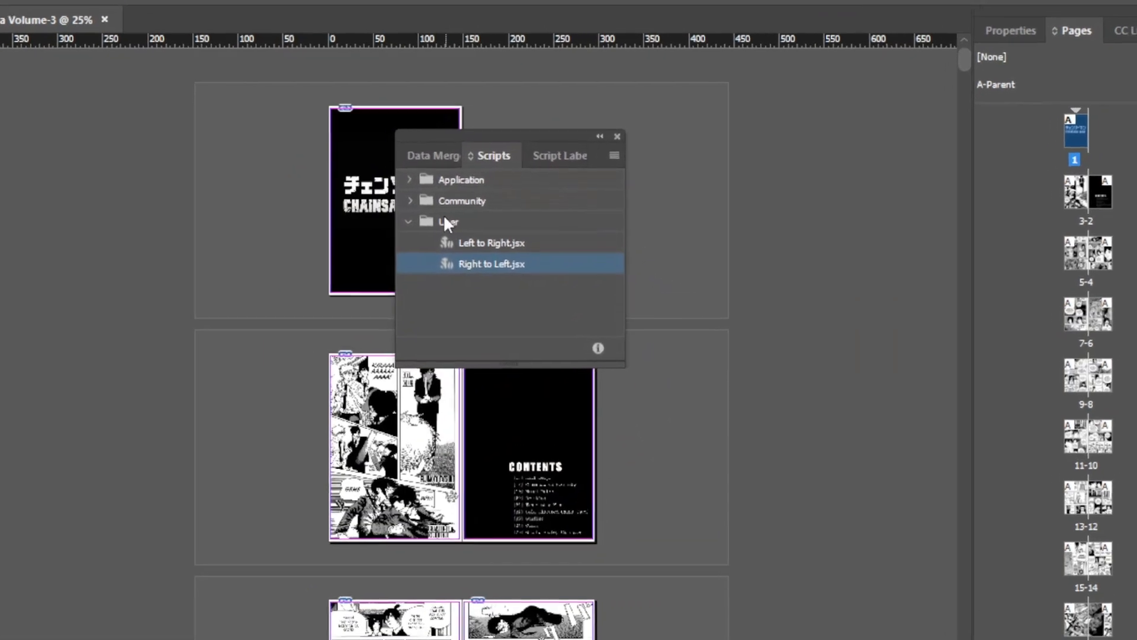
# - Reveal the User scripts location in File Explorer and open its Scripts Panel folder
pyautogui.doubleClick(446, 218)
pyautogui.doubleClick(460, 227)
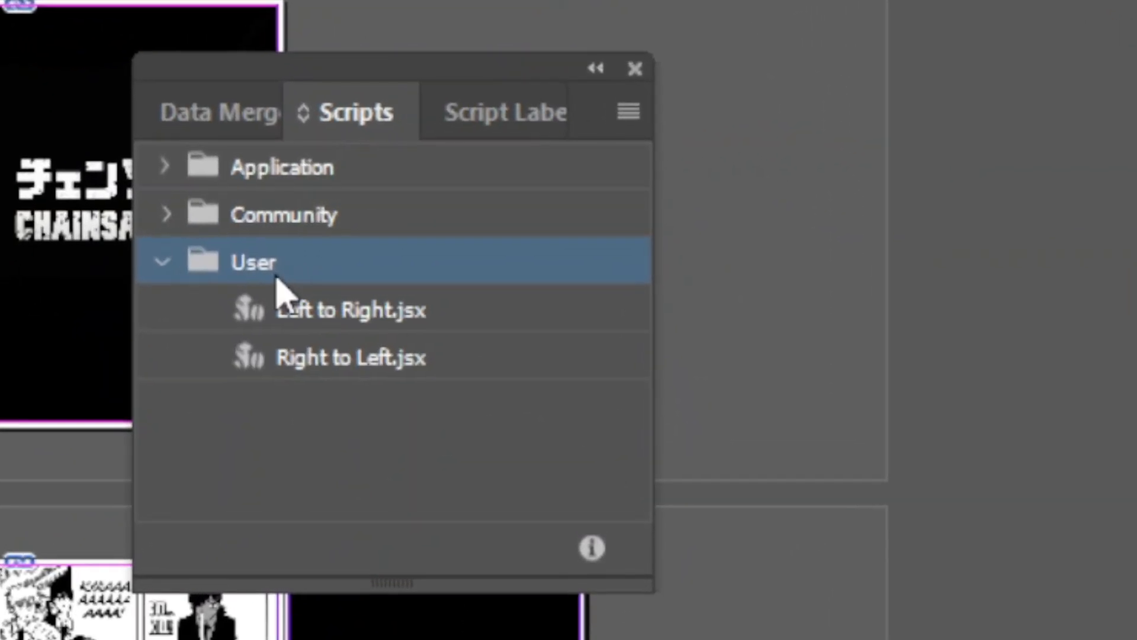
pyautogui.doubleClick(277, 278)
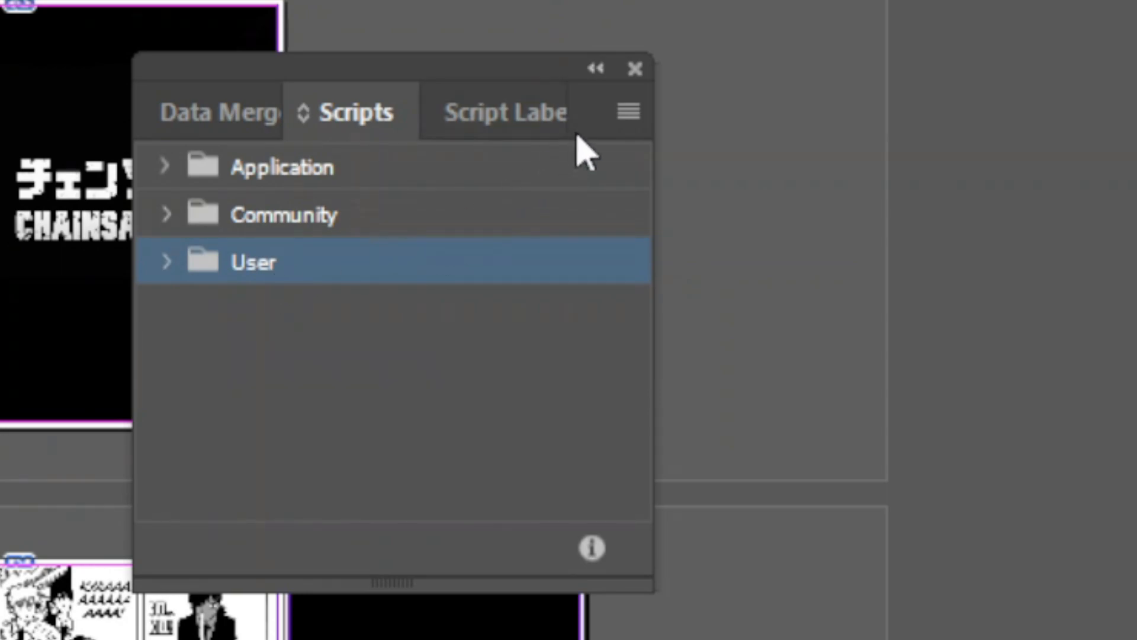
pyautogui.click(628, 111)
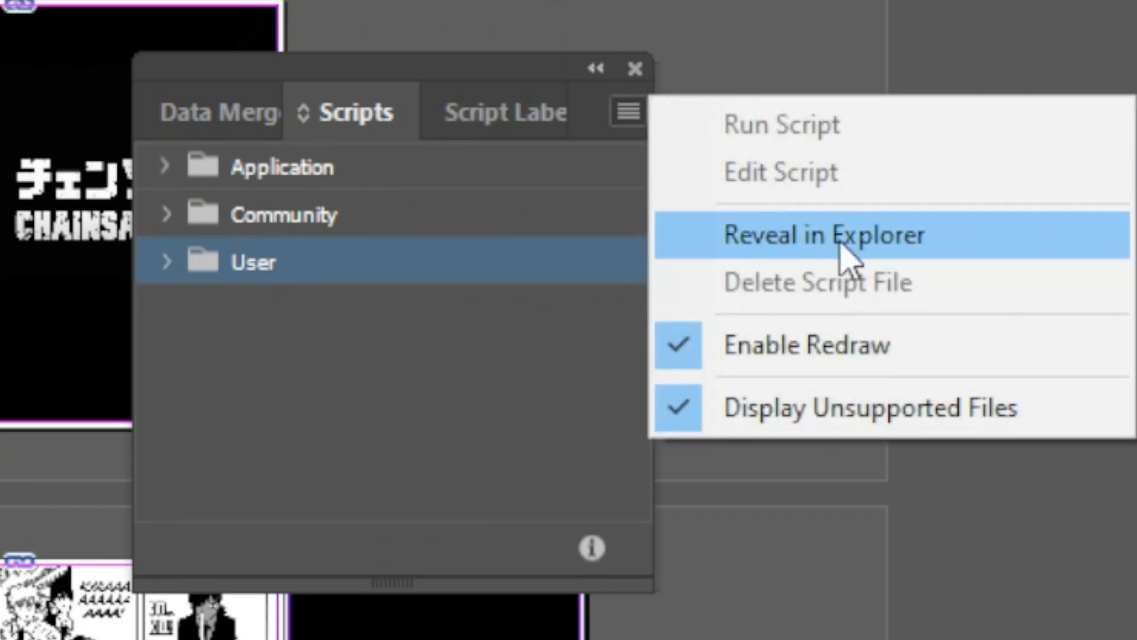
pyautogui.click(781, 252)
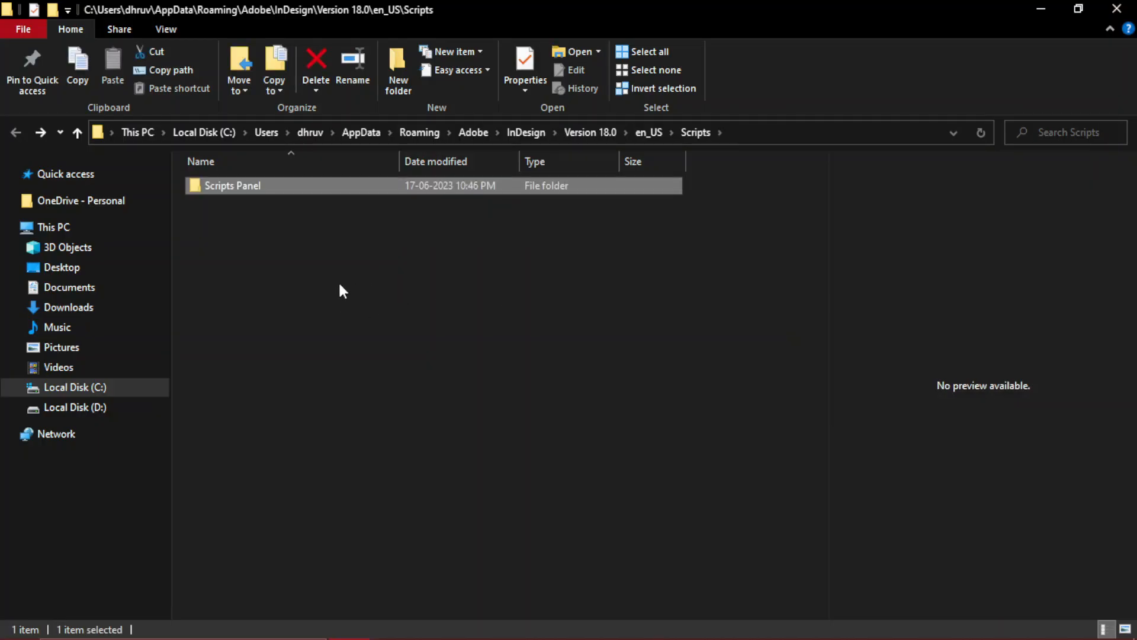
pyautogui.doubleClick(326, 187)
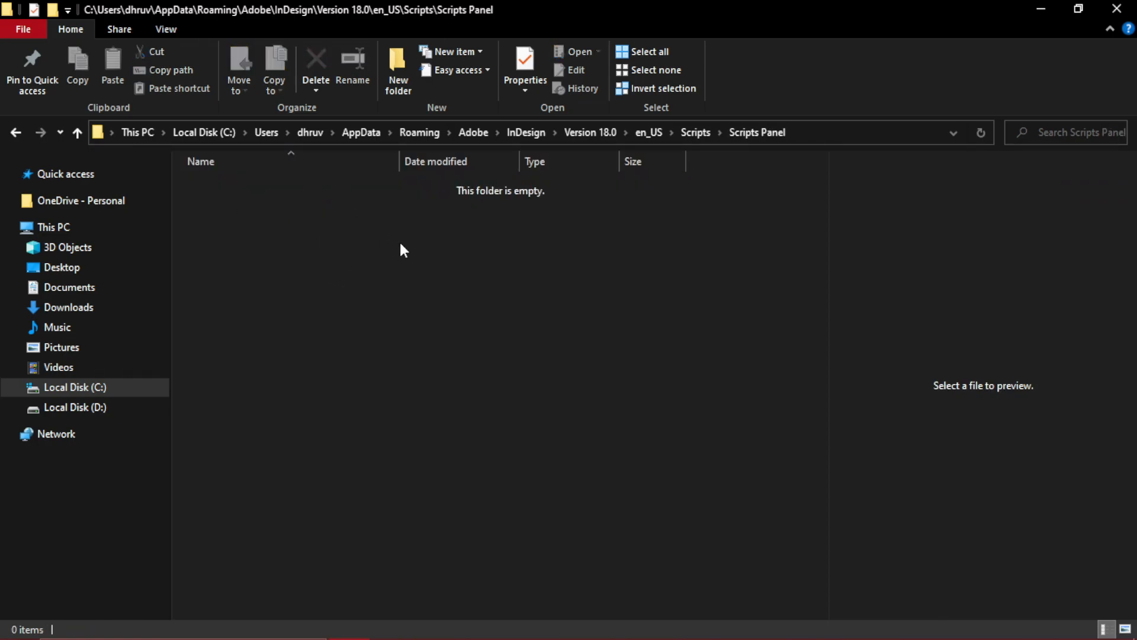
# - Switch to Chrome and download Scripts Panel.rar from its Google Drive page
pyautogui.click(391, 622)
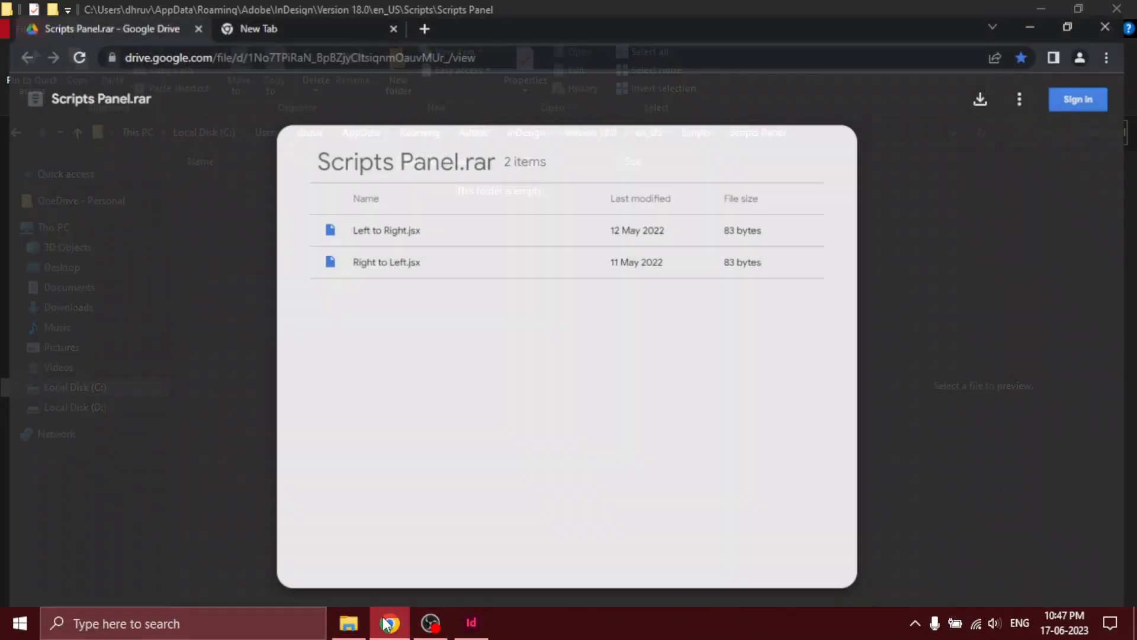
pyautogui.moveTo(121, 49); pyautogui.dragTo(498, 42)
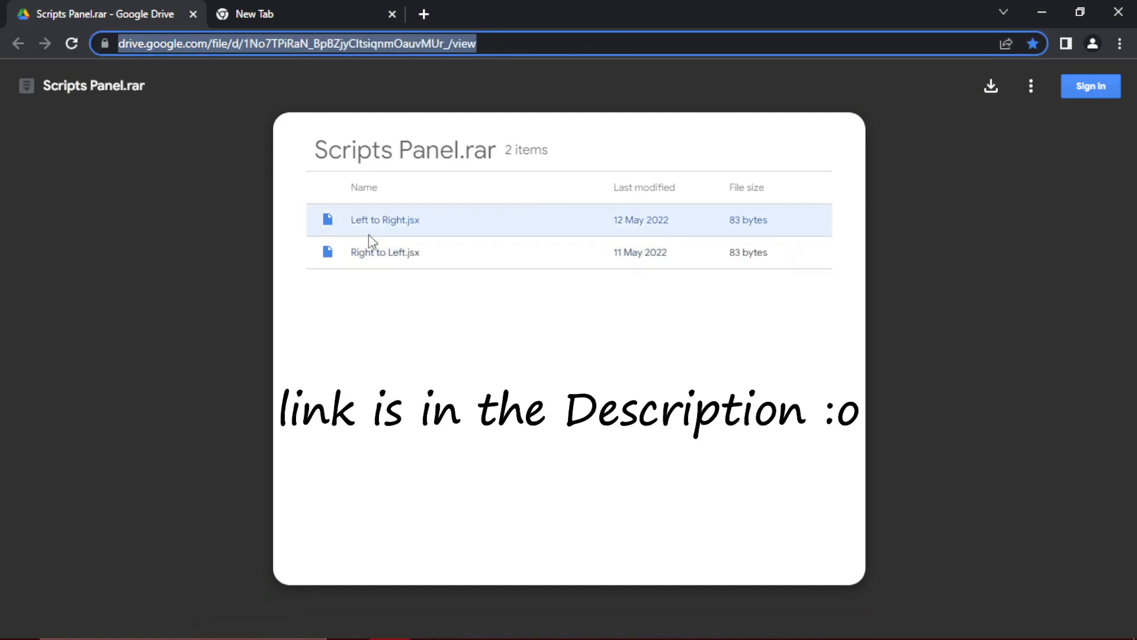
pyautogui.click(503, 236)
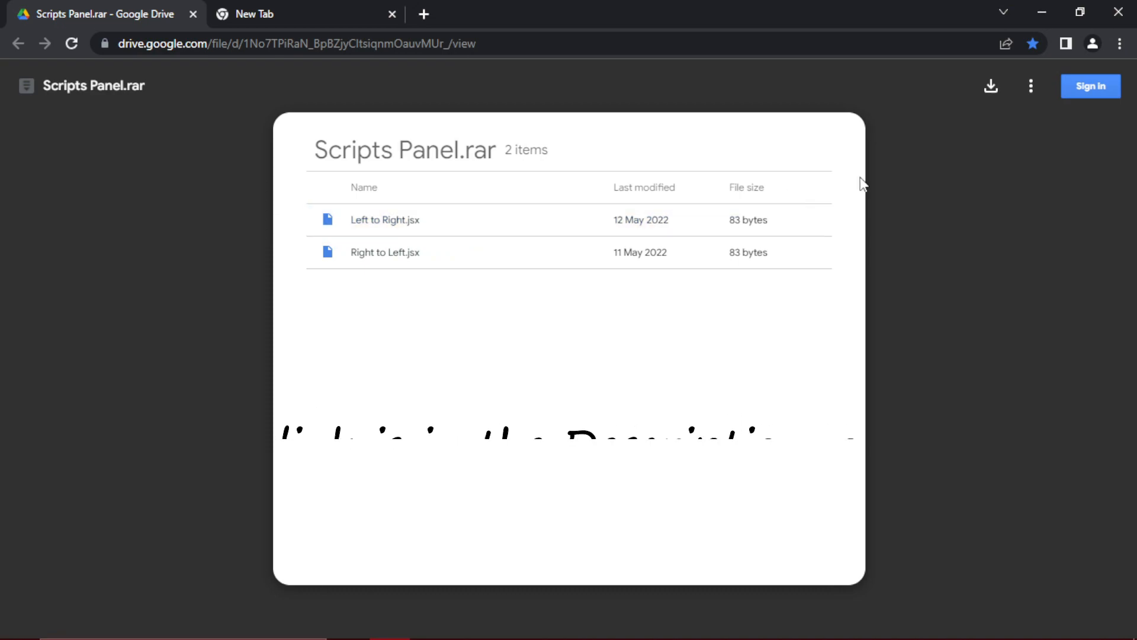
pyautogui.click(992, 89)
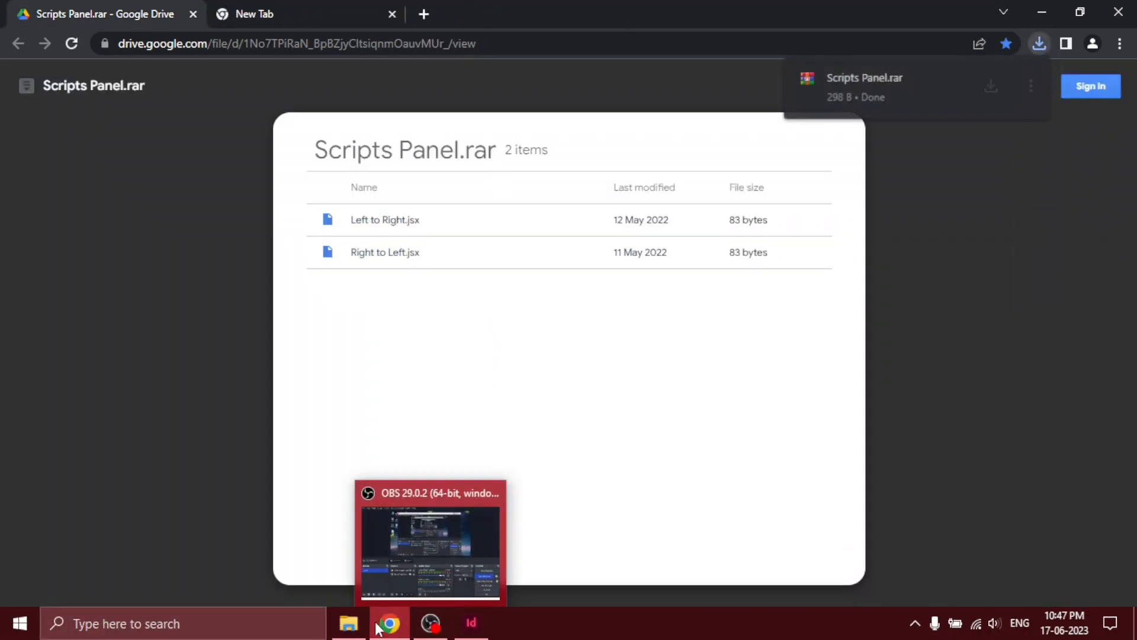
# - Switch to File Explorer, move Scripts Panel.rar from Local Disk (D:) into Downloads, and open the Downloads folder
pyautogui.click(349, 632)
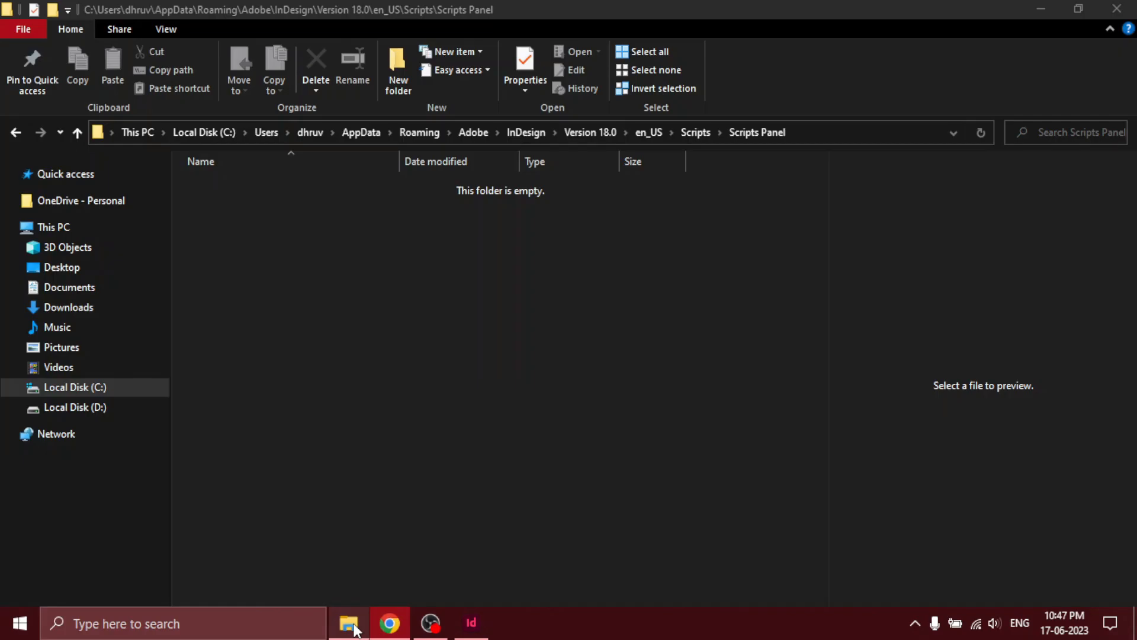
pyautogui.click(99, 408)
pyautogui.moveTo(256, 220); pyautogui.dragTo(128, 304)
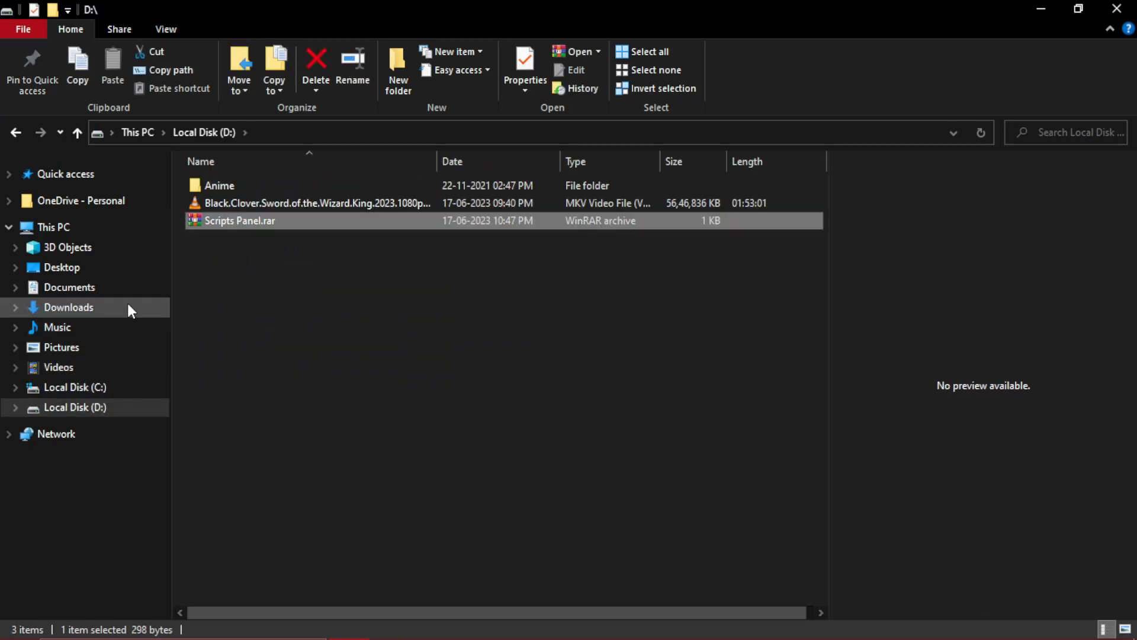
pyautogui.click(127, 303)
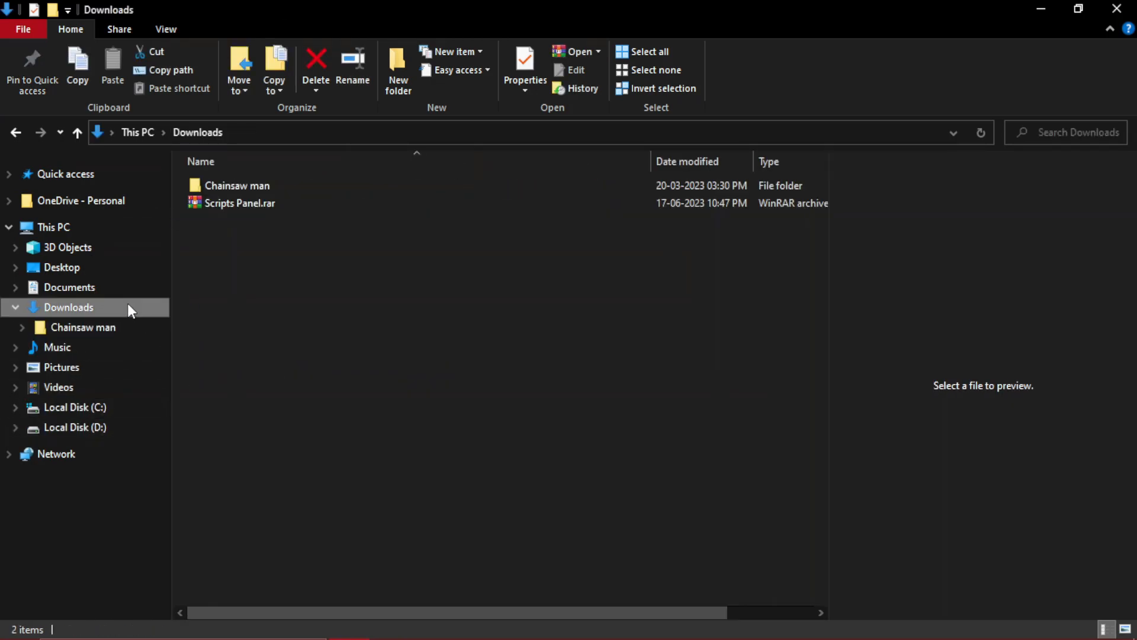
# - Extract Scripts Panel.rar directly into Downloads and cut the extracted Right to Left.jsx and Left to Right.jsx files
pyautogui.click(250, 203)
pyautogui.rightClick(250, 202)
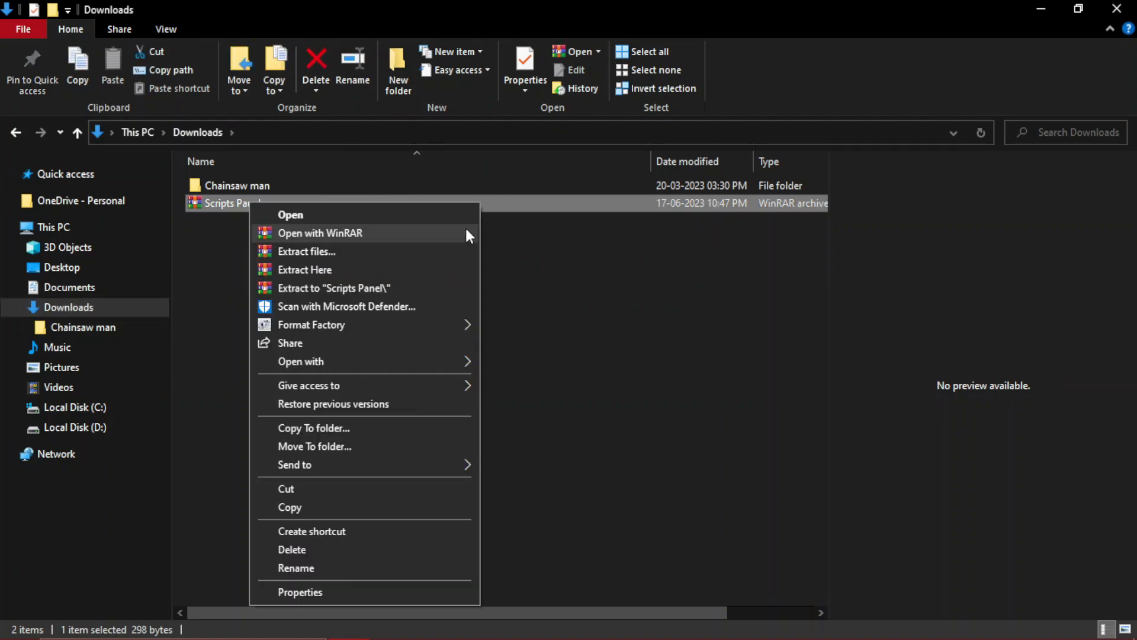
pyautogui.click(338, 270)
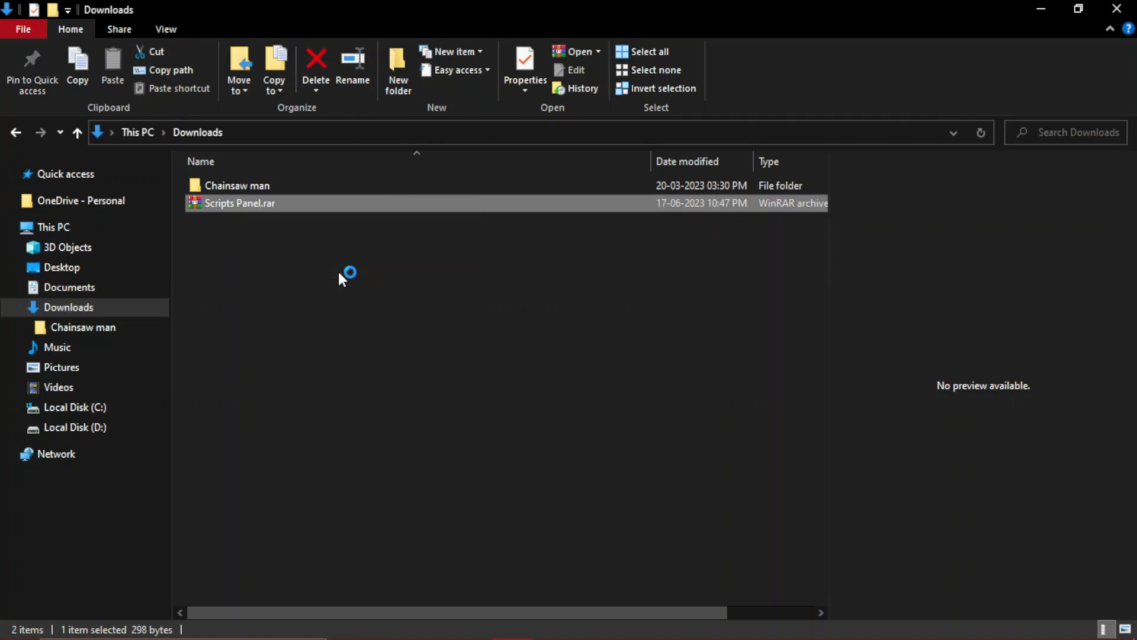
pyautogui.moveTo(280, 286); pyautogui.dragTo(260, 229)
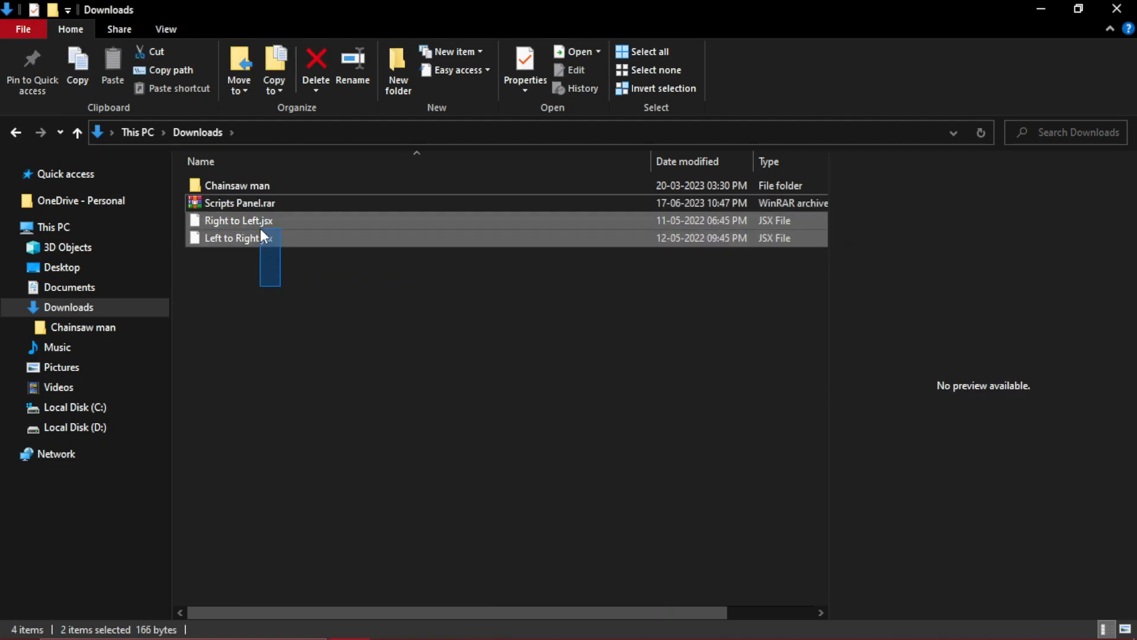
pyautogui.click(150, 54)
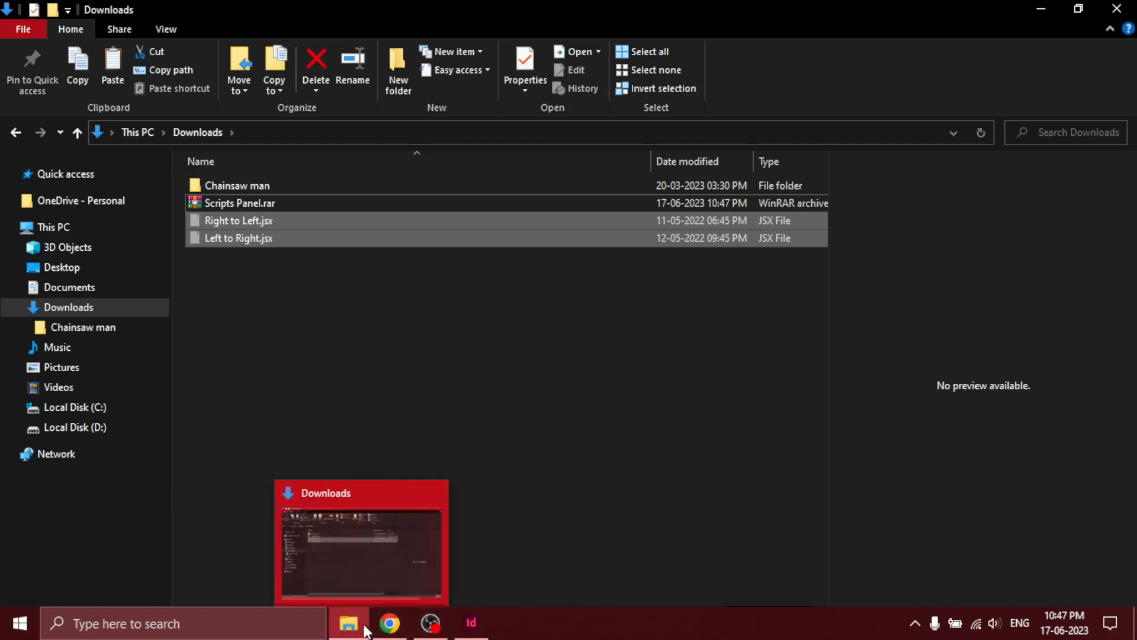
# - Reveal InDesign's User scripts location in Explorer, paste the two .jsx files into its Scripts Panel folder, and close the window
pyautogui.click(471, 622)
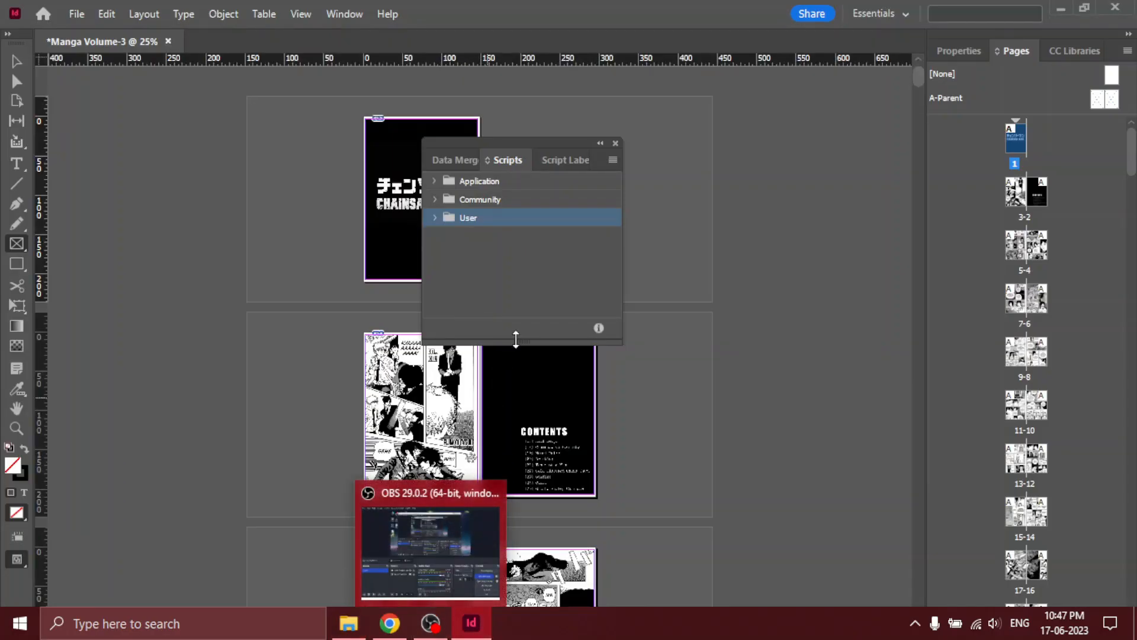
pyautogui.click(612, 161)
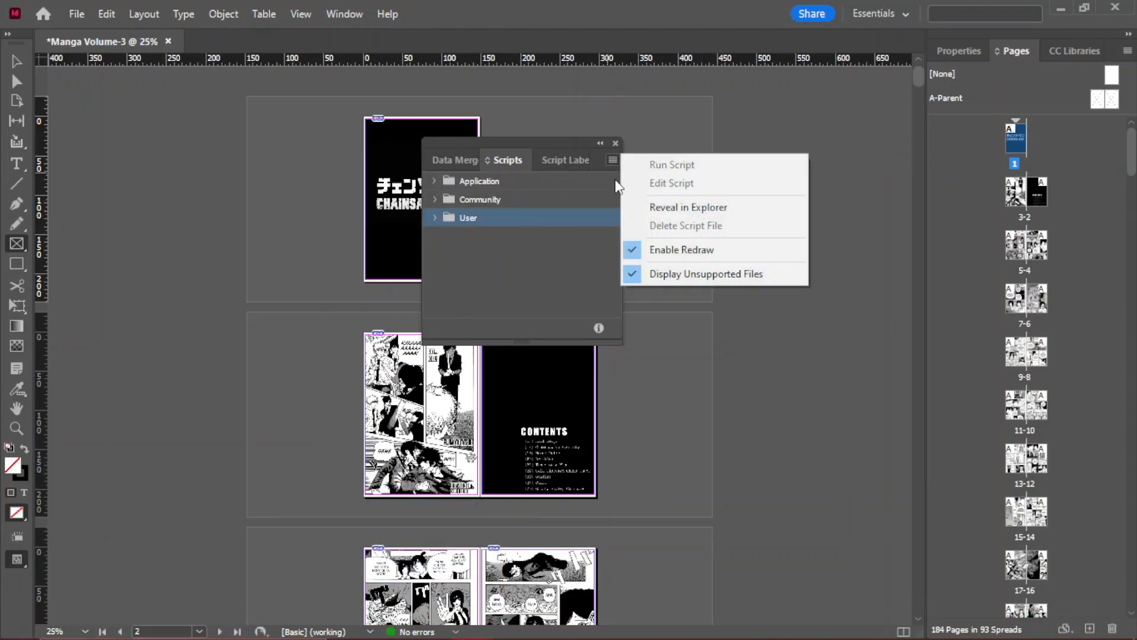
pyautogui.click(664, 205)
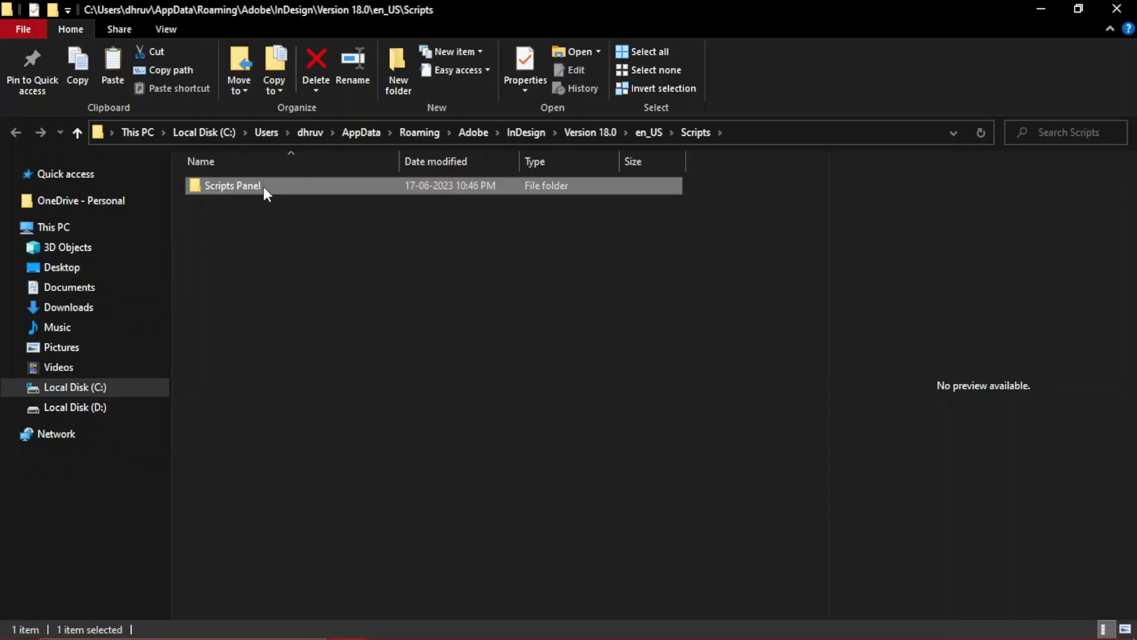
pyautogui.doubleClick(272, 185)
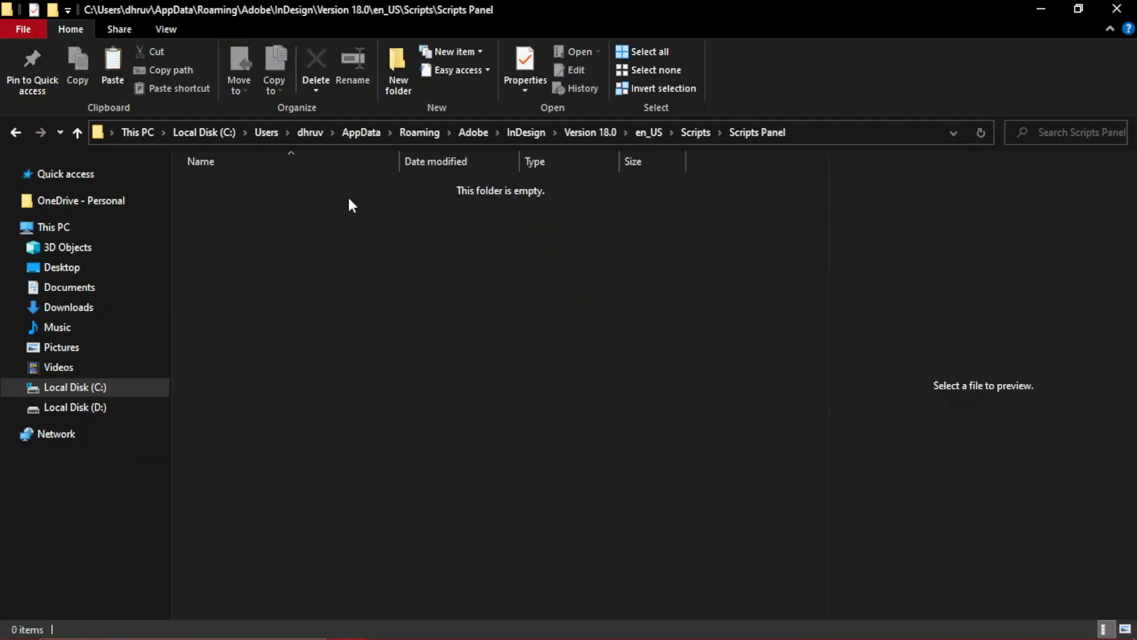
pyautogui.click(121, 76)
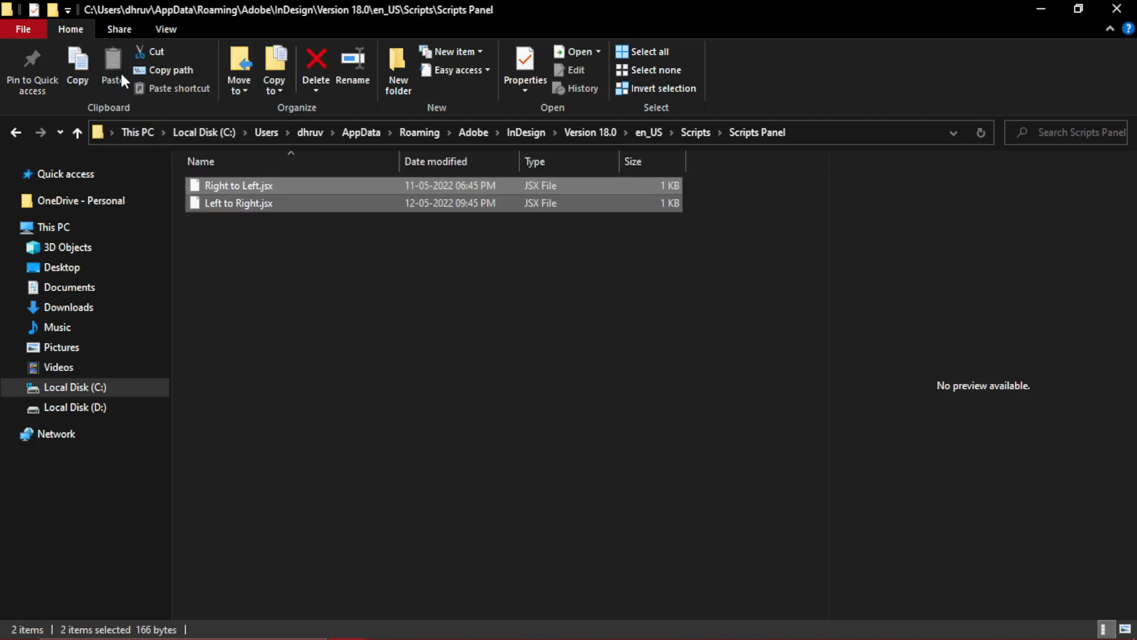
pyautogui.click(240, 237)
pyautogui.rightClick(241, 242)
pyautogui.click(289, 307)
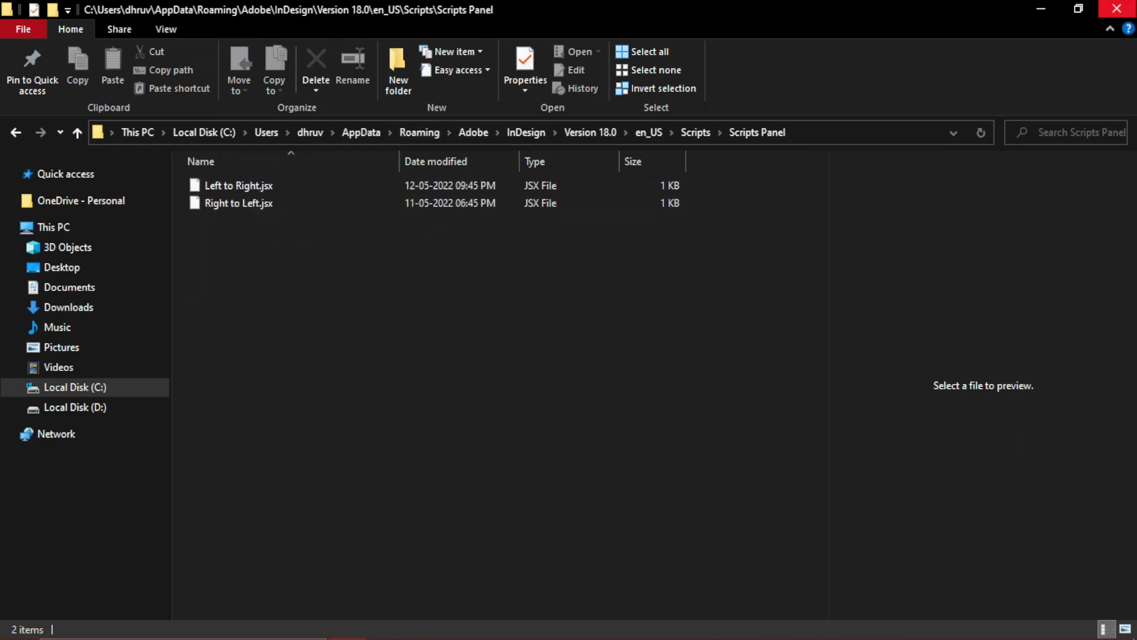
pyautogui.click(1119, 8)
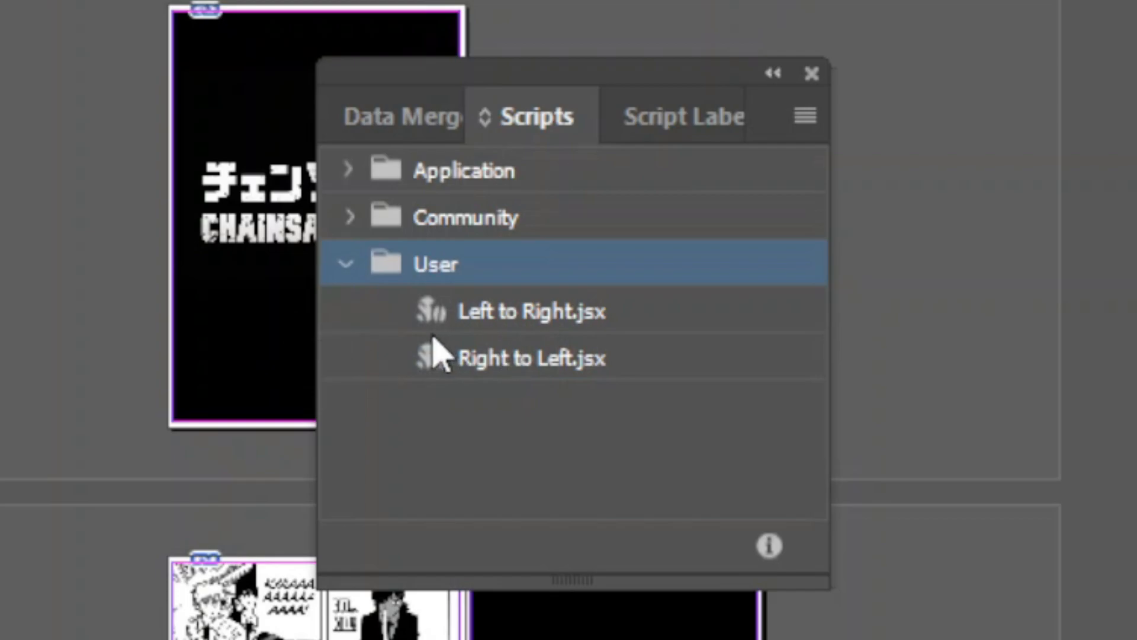
# - Run the Left to Right.jsx user script on the manga document
pyautogui.click(519, 356)
pyautogui.click(544, 330)
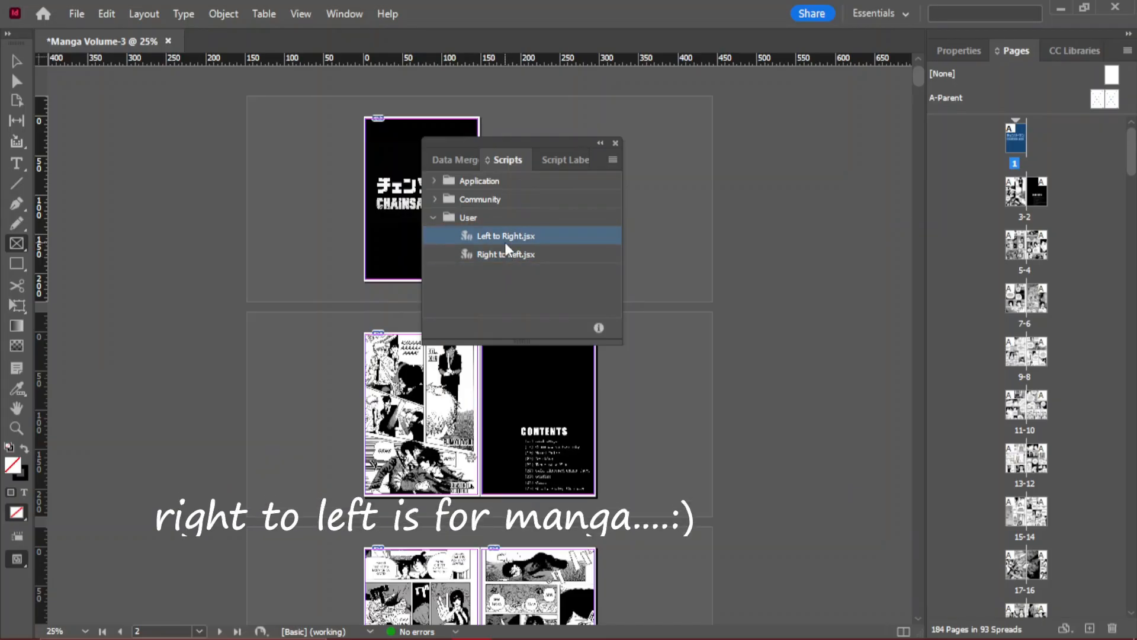
pyautogui.doubleClick(507, 237)
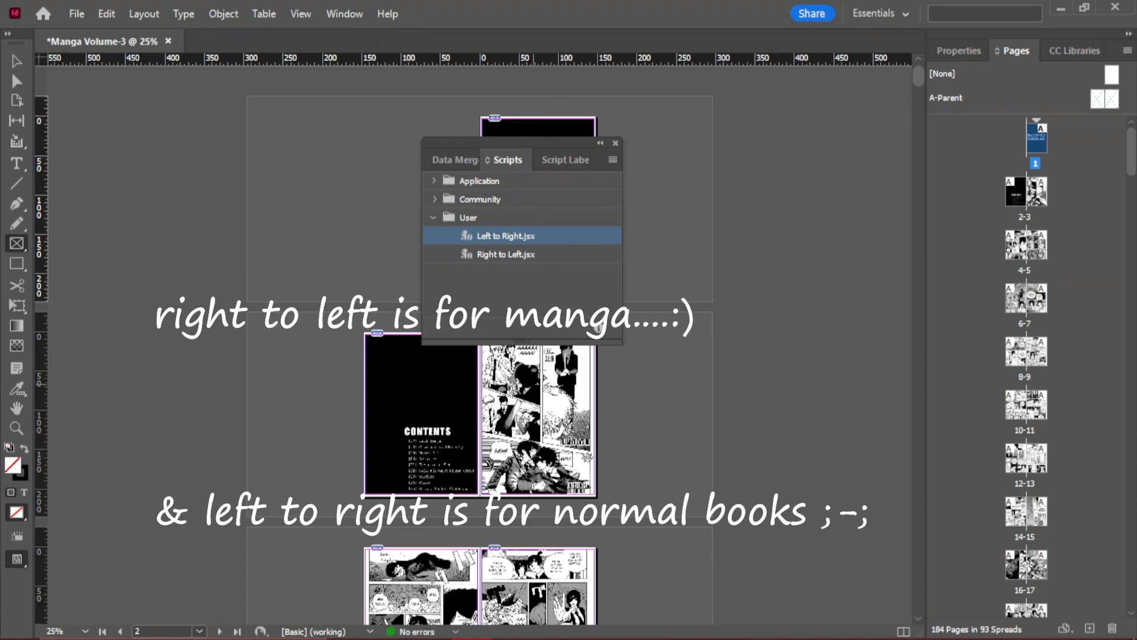
# - Run the Right to Left.jsx user script to return the document to manga page order, and close the Scripts list
pyautogui.click(511, 260)
pyautogui.doubleClick(512, 259)
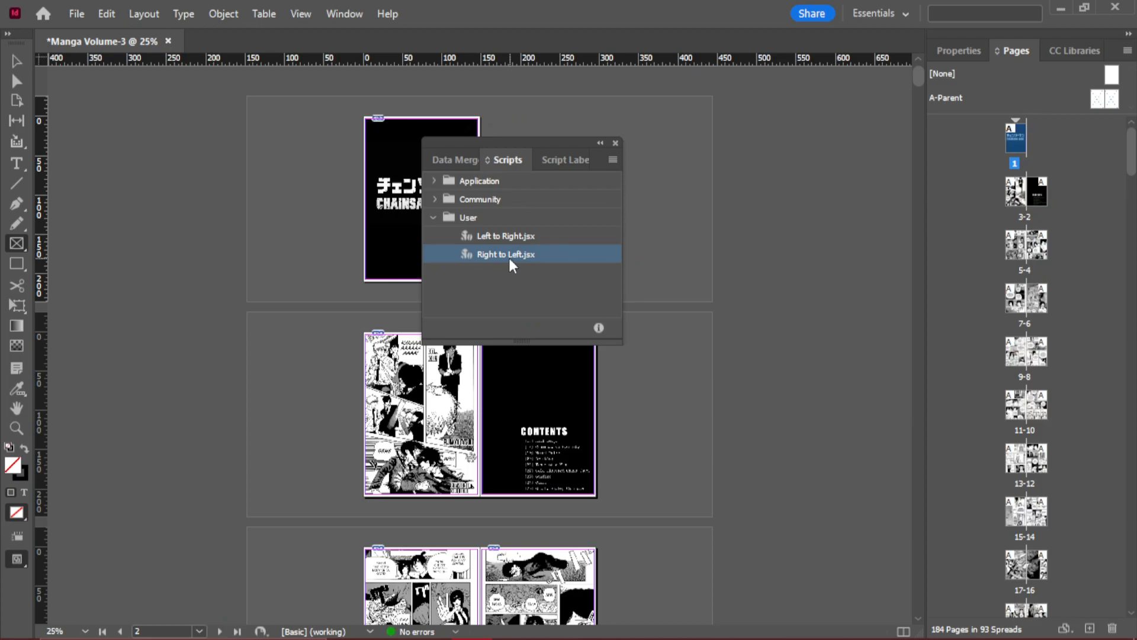
pyautogui.click(615, 143)
pyautogui.doubleClick(1016, 139)
pyautogui.scroll(-3, 666, 290)
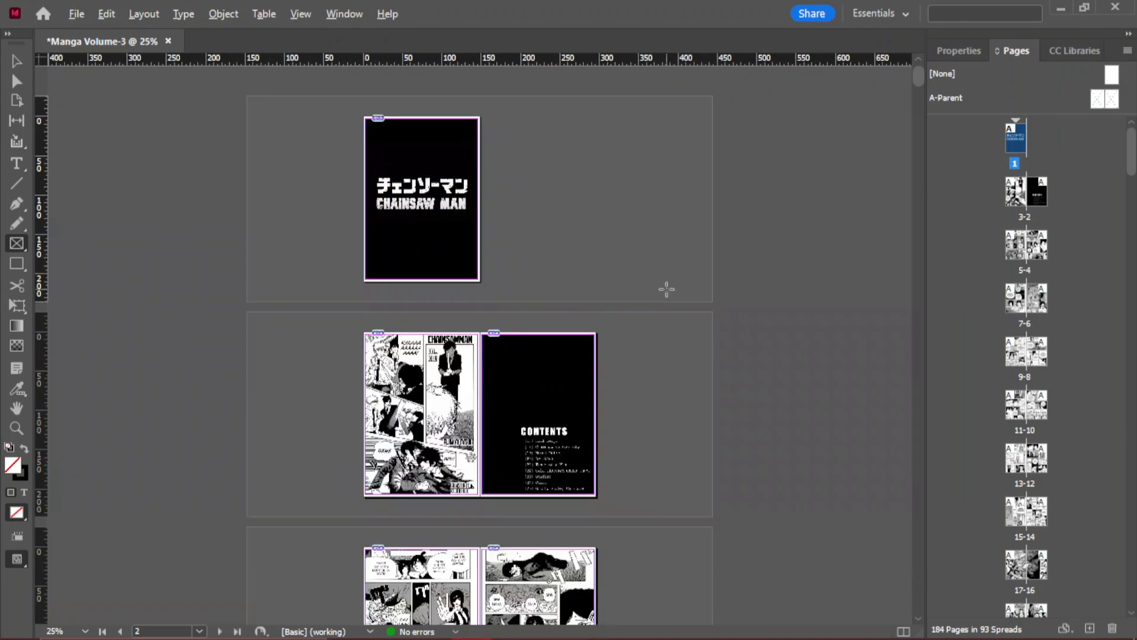
# - Start Print Booklet for the document and set the booklet type to 2-up Perfect Bound
pyautogui.click(78, 1)
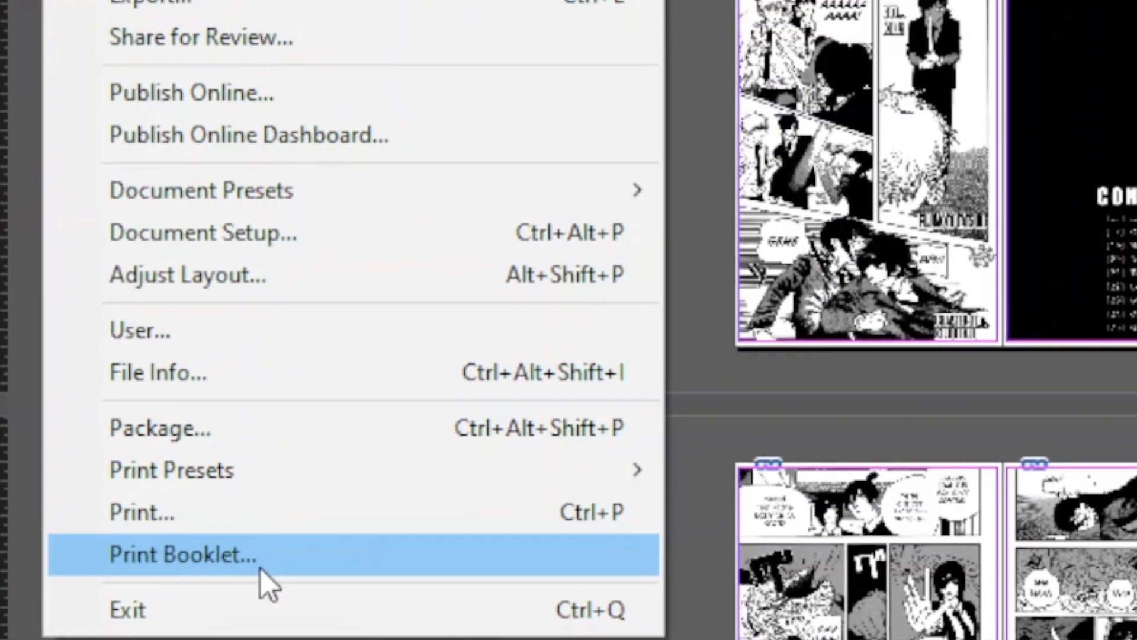
pyautogui.click(284, 533)
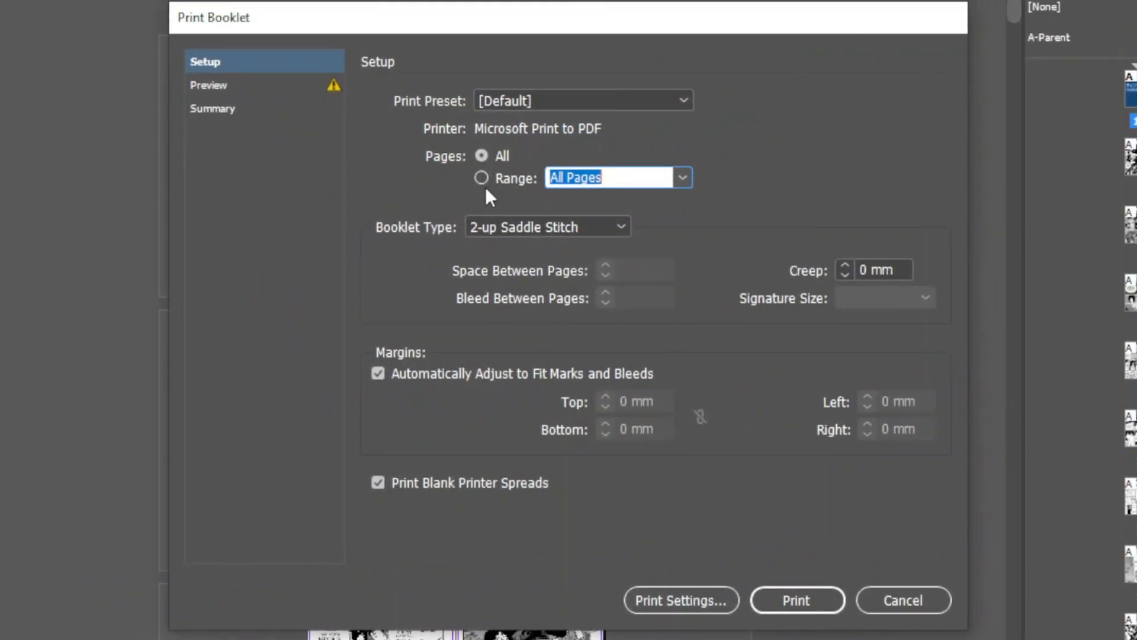
pyautogui.click(504, 227)
pyautogui.click(553, 249)
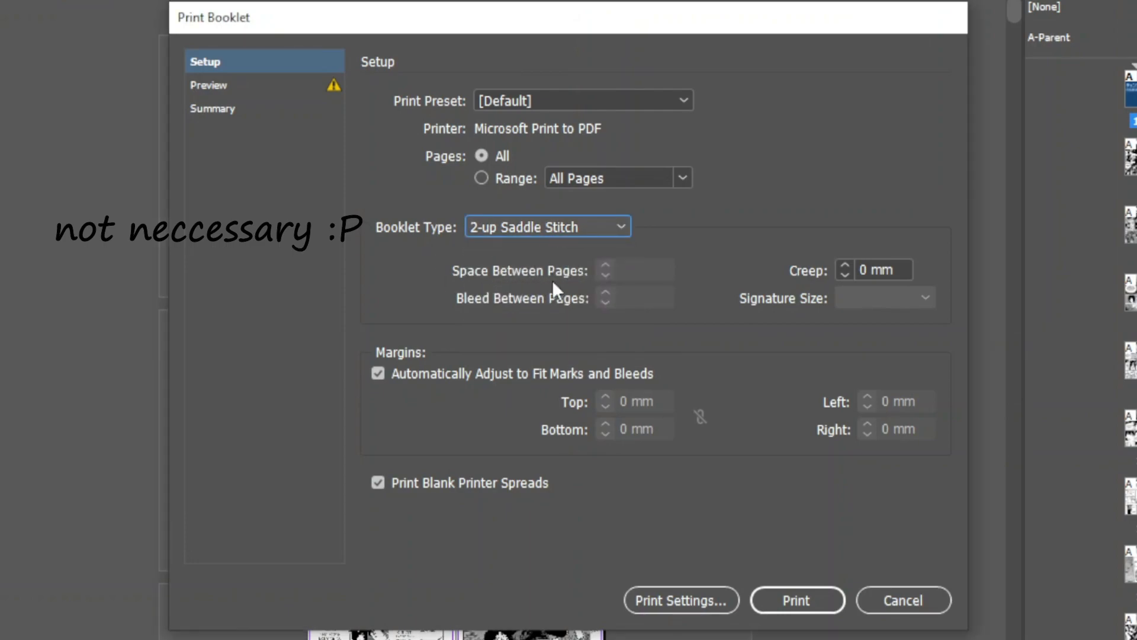
pyautogui.click(534, 227)
pyautogui.click(563, 262)
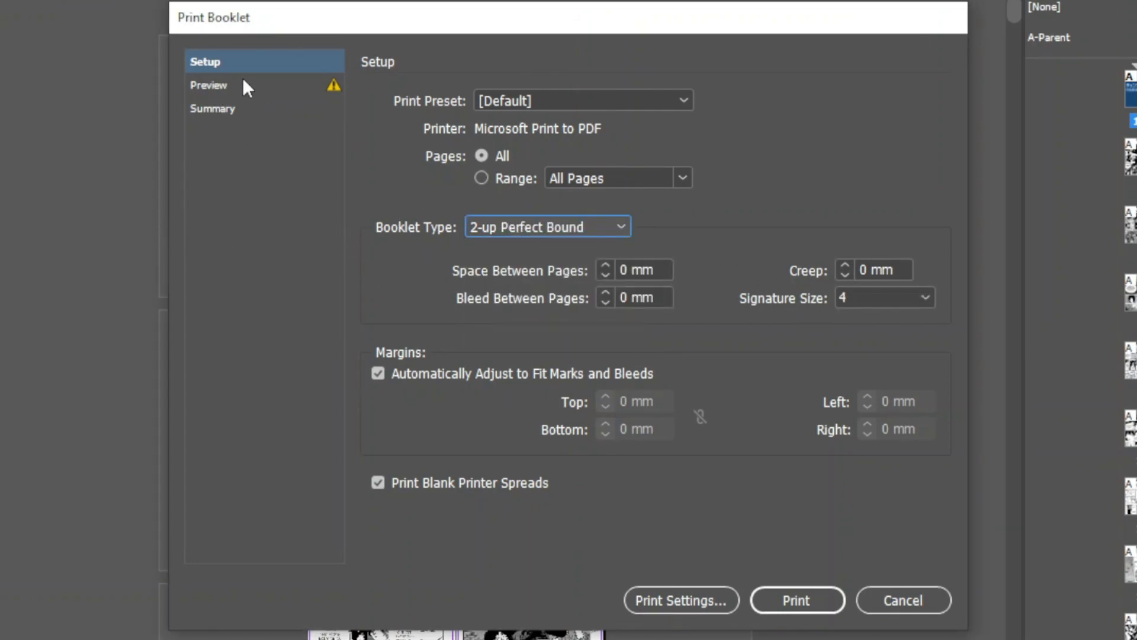
# - Preview the booklet and change its print settings to A4 paper in landscape orientation
pyautogui.click(223, 89)
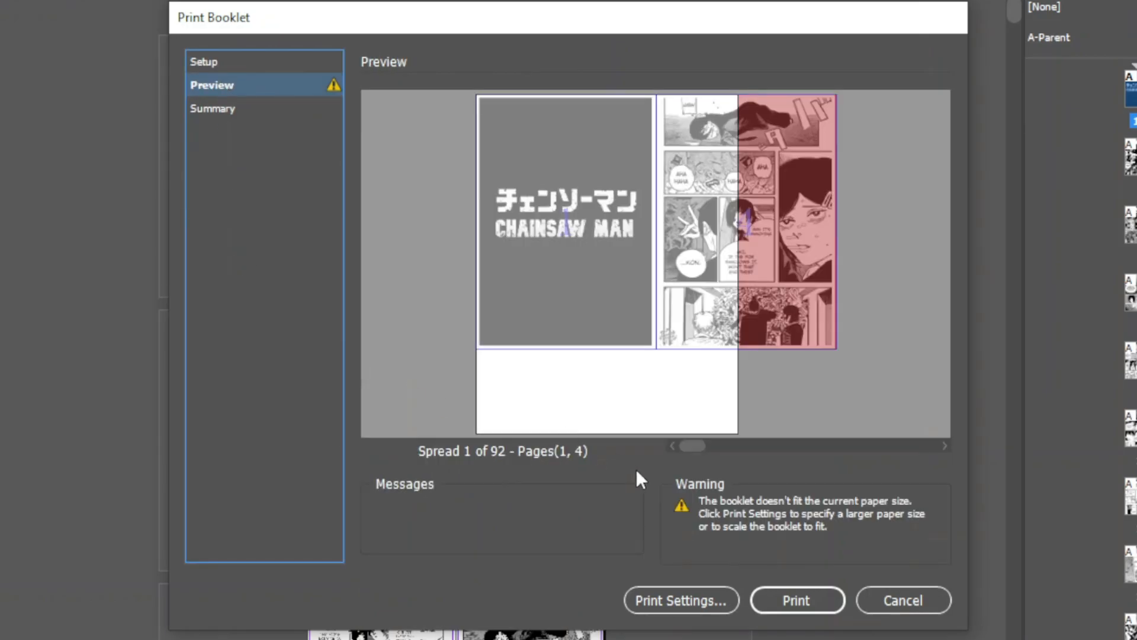
pyautogui.click(692, 598)
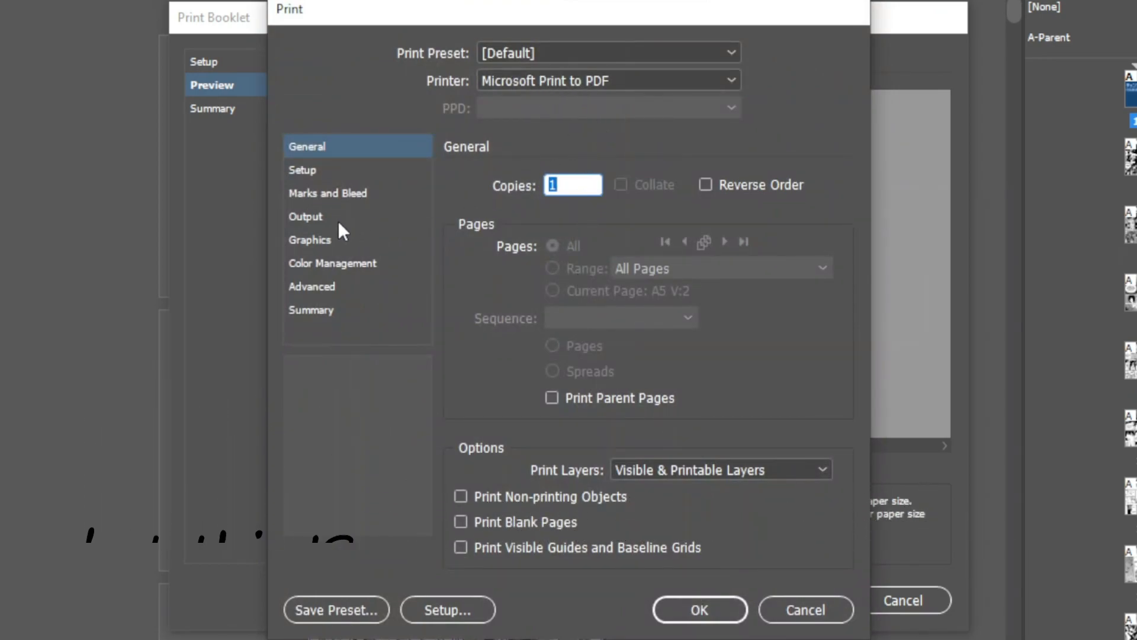
pyautogui.click(322, 169)
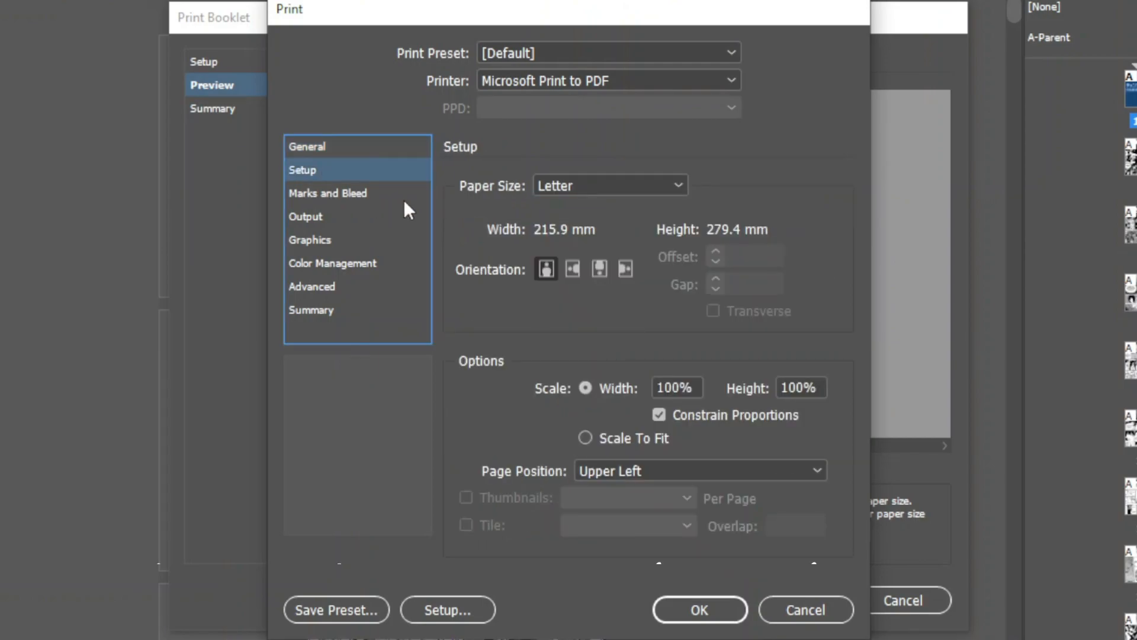
pyautogui.click(580, 268)
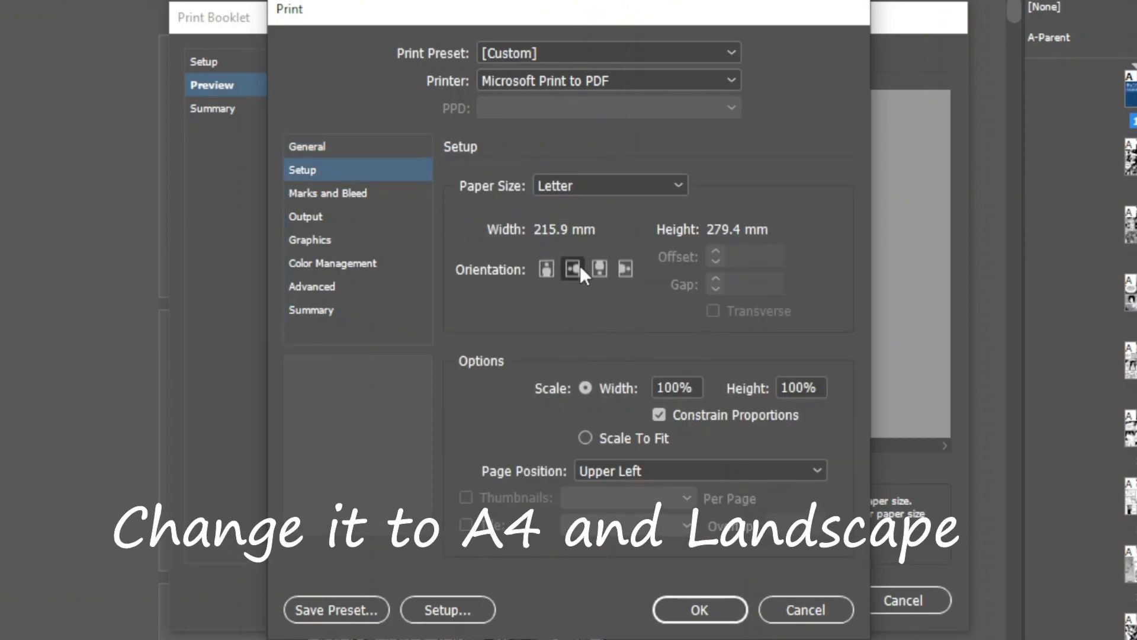
pyautogui.click(557, 184)
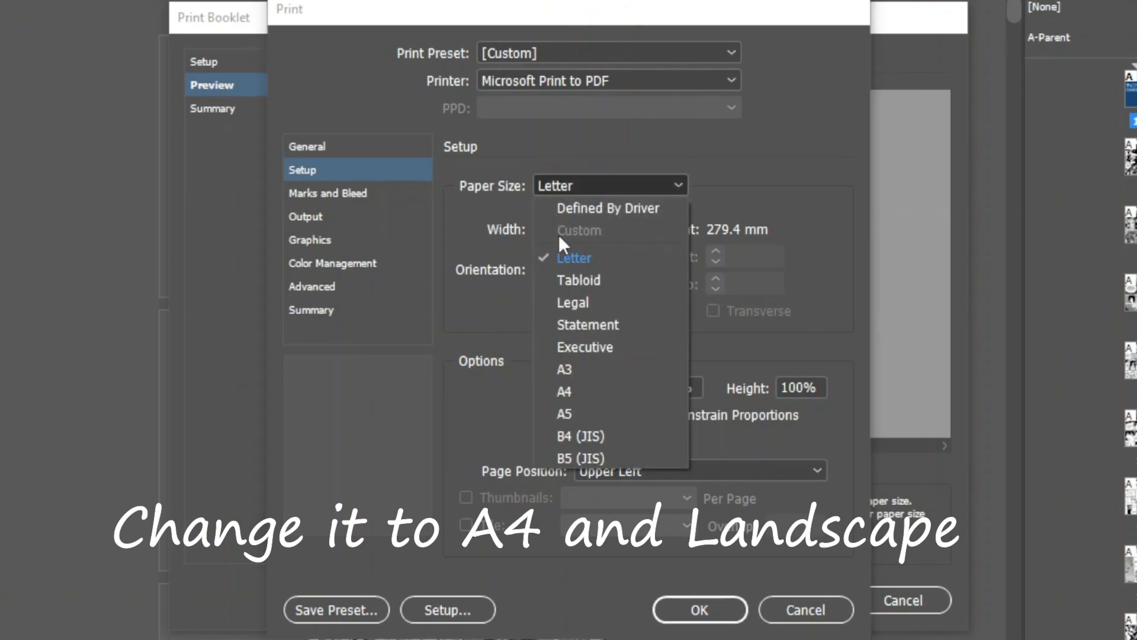
pyautogui.click(577, 389)
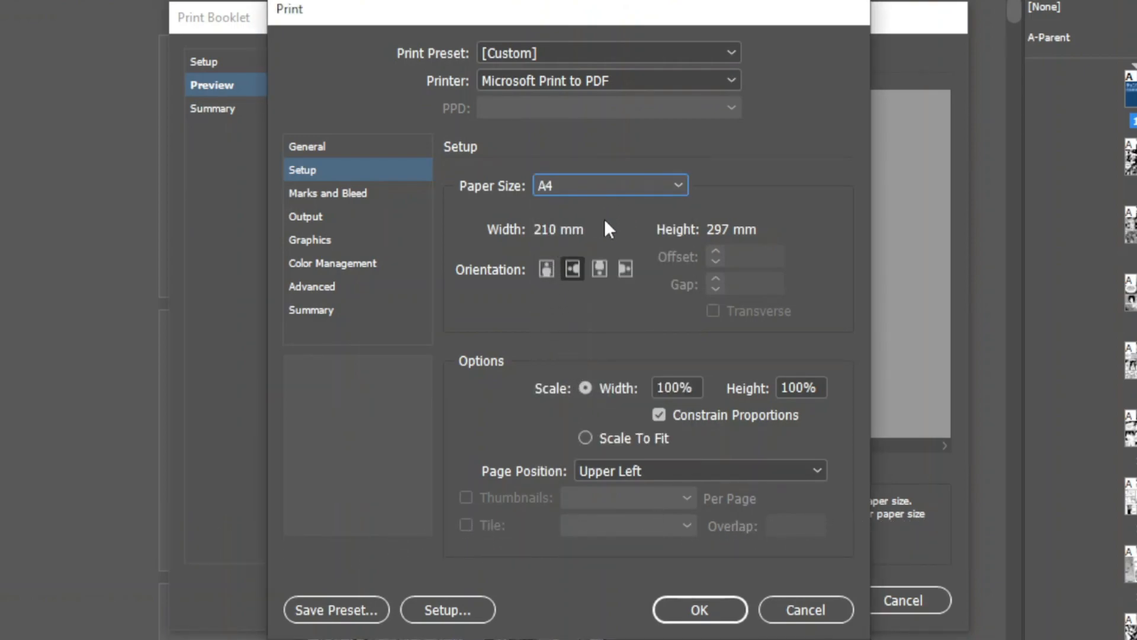
# - Review the marks, output, graphics, color management, advanced and summary print settings, and accept the print settings
pyautogui.click(314, 192)
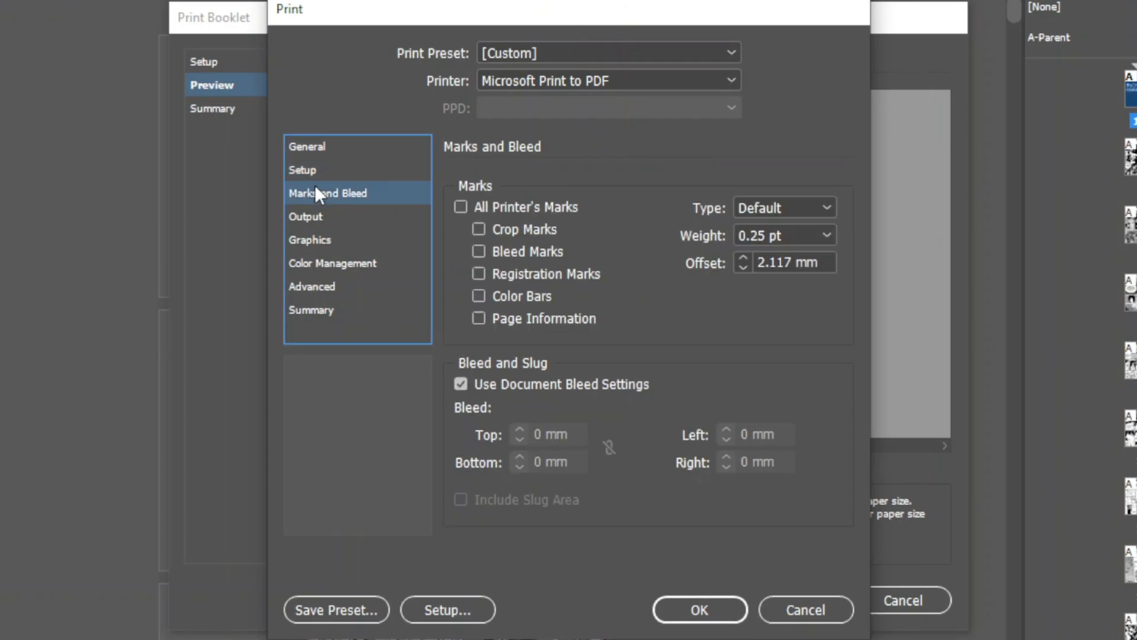
pyautogui.click(314, 218)
pyautogui.click(318, 240)
pyautogui.click(319, 262)
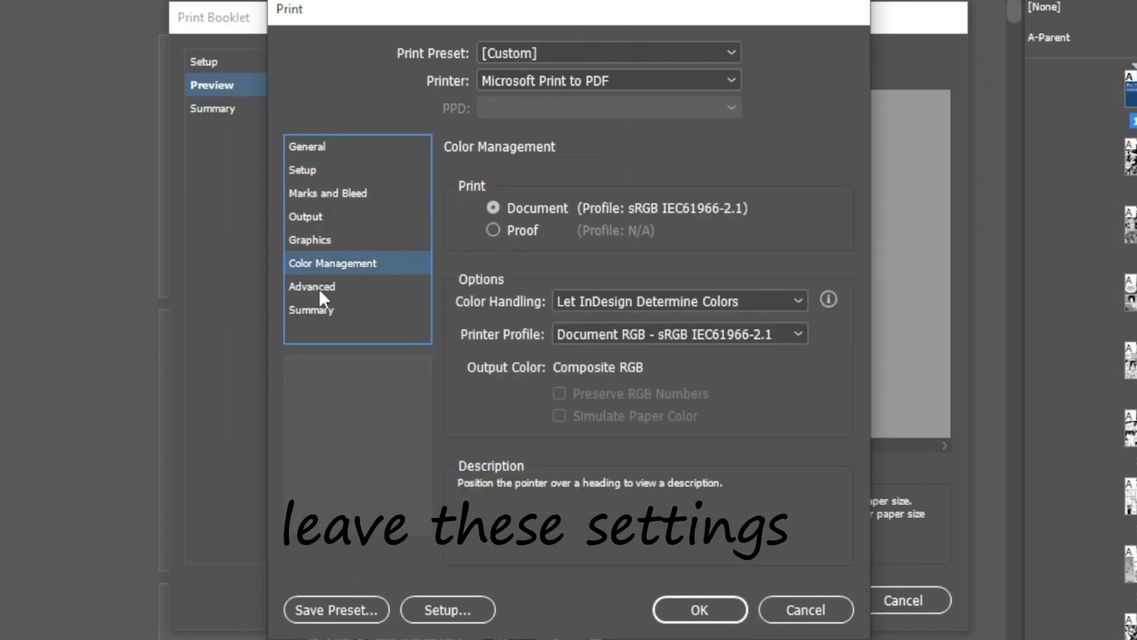
pyautogui.click(319, 288)
pyautogui.click(315, 309)
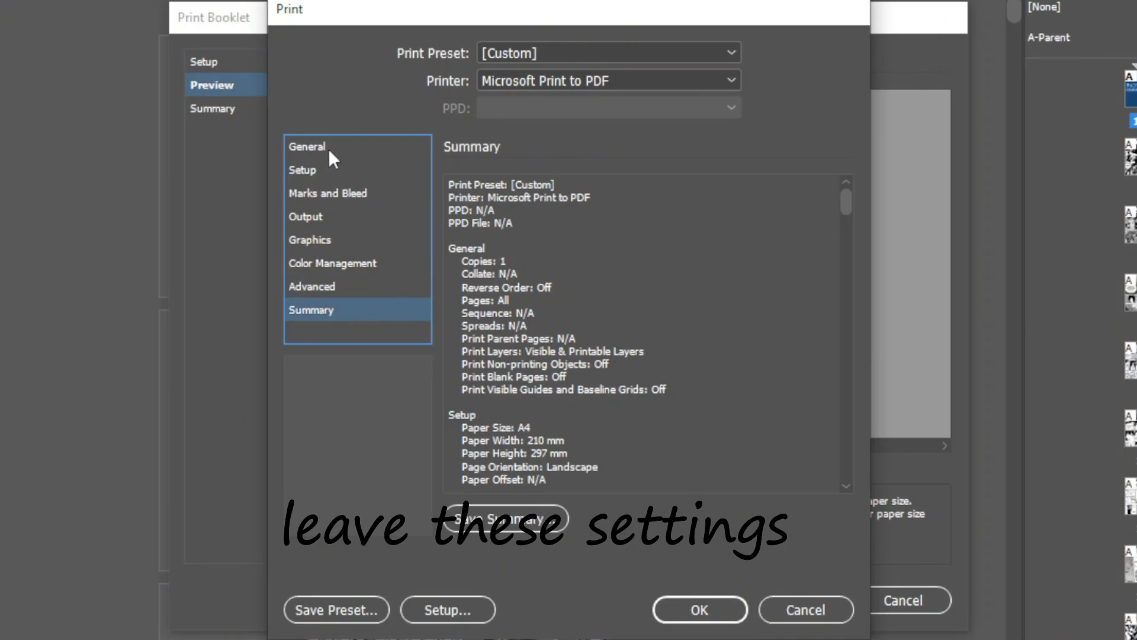
pyautogui.click(327, 148)
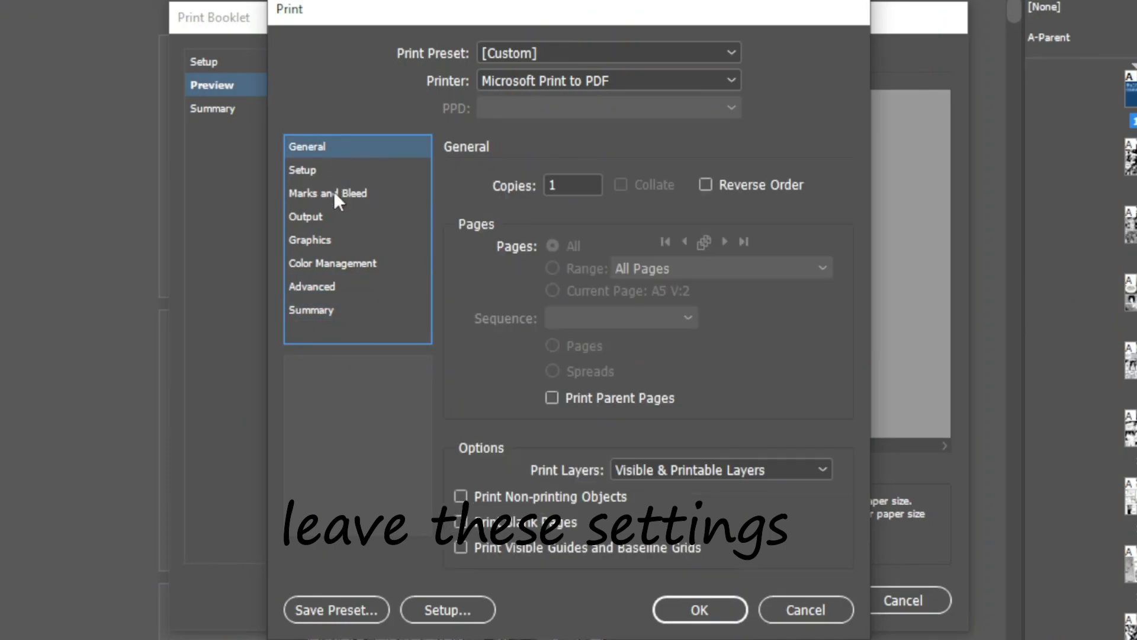
pyautogui.click(713, 609)
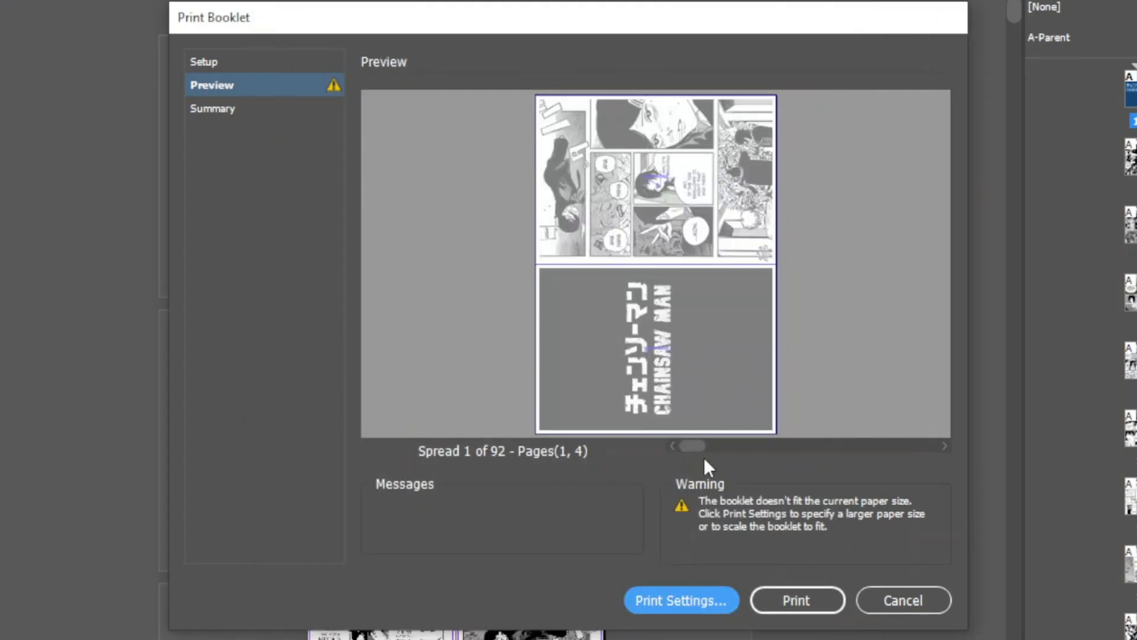
# - Advance the booklet preview to spread 2 to examine how its pages are paired
pyautogui.moveTo(691, 443); pyautogui.dragTo(667, 467)
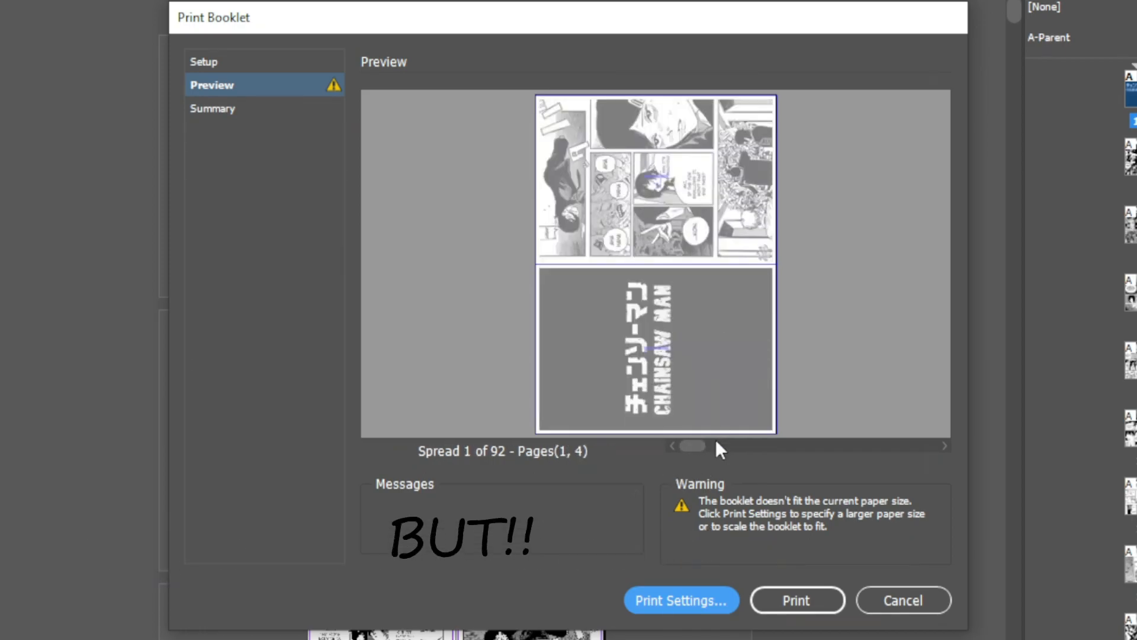
pyautogui.click(942, 447)
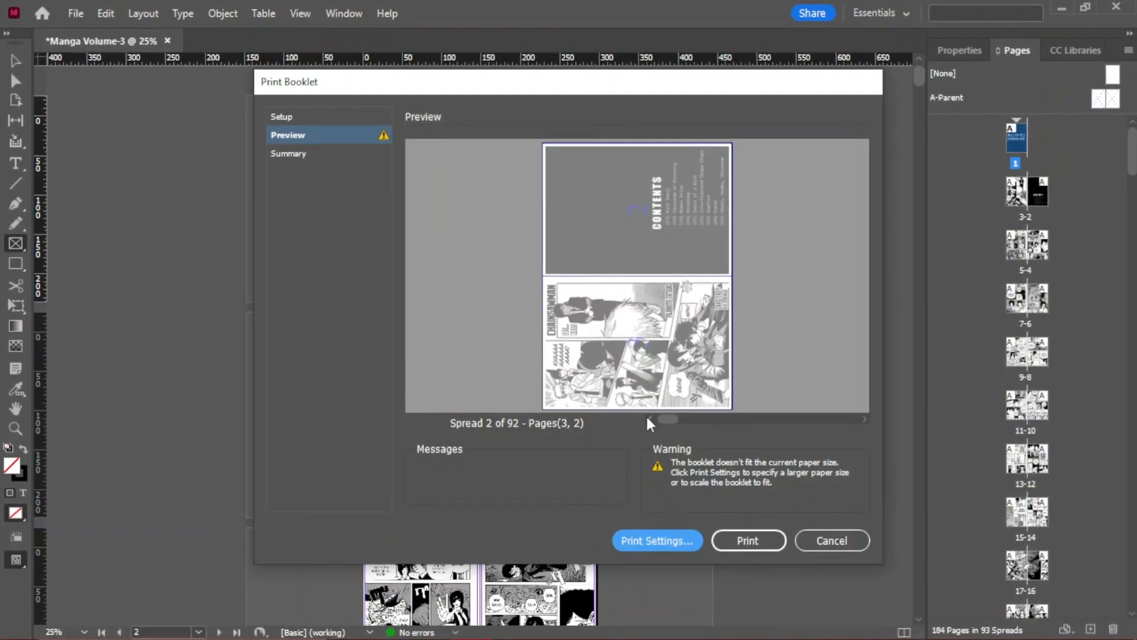
# - Return the booklet preview to spread 1, cancel the booklet print, and view the A-Parent spread and page 1
pyautogui.click(650, 419)
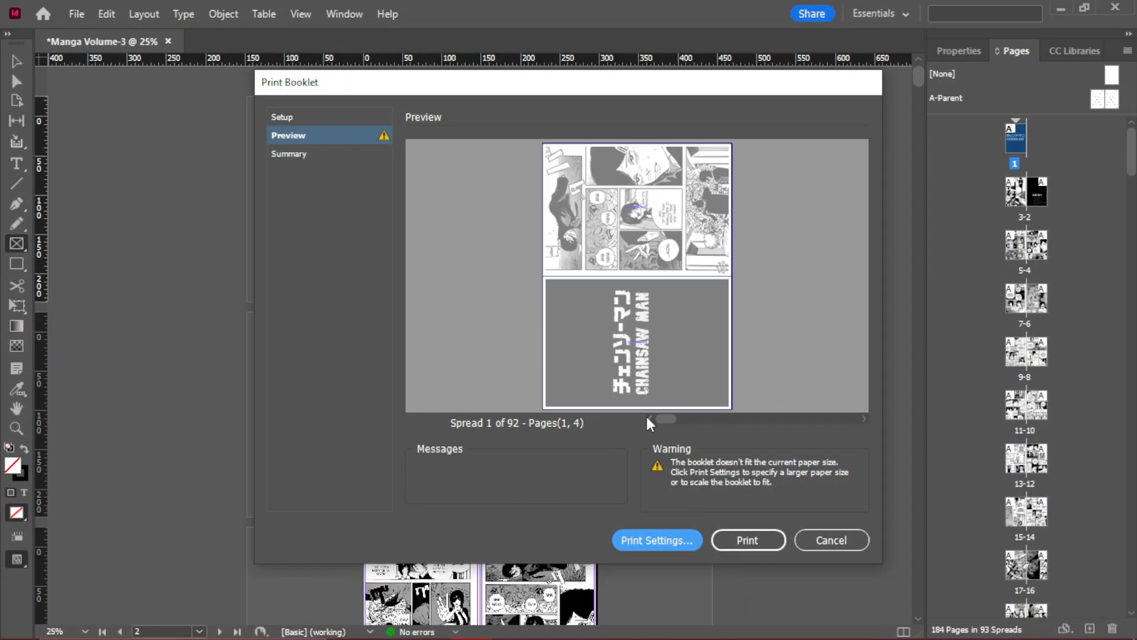
pyautogui.click(802, 541)
pyautogui.doubleClick(1118, 101)
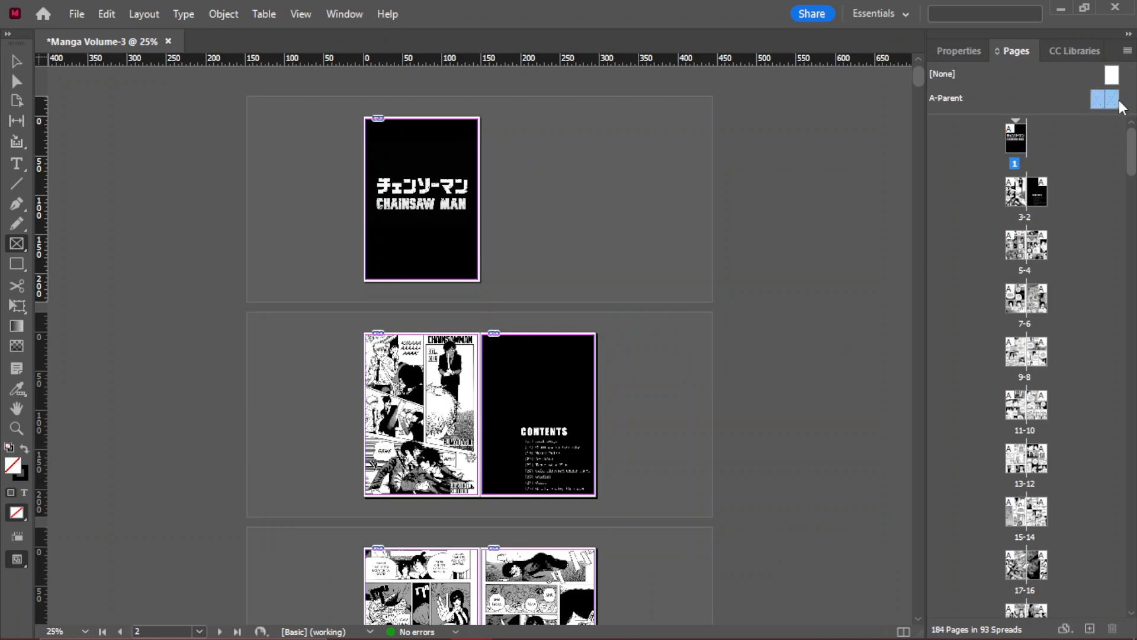
pyautogui.click(1014, 142)
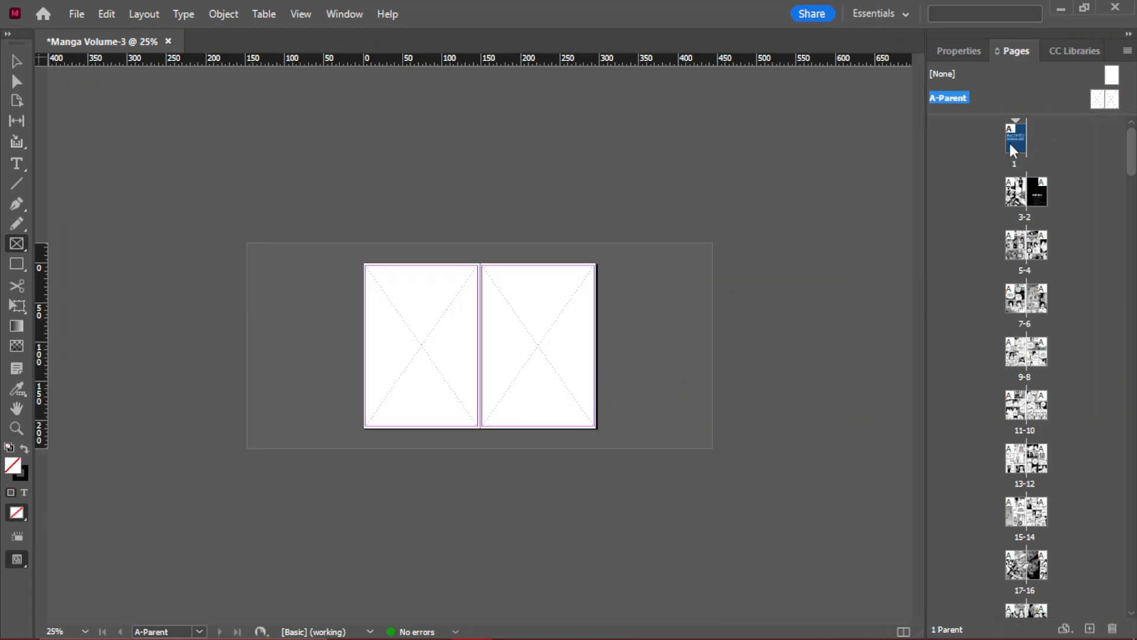
pyautogui.doubleClick(1014, 145)
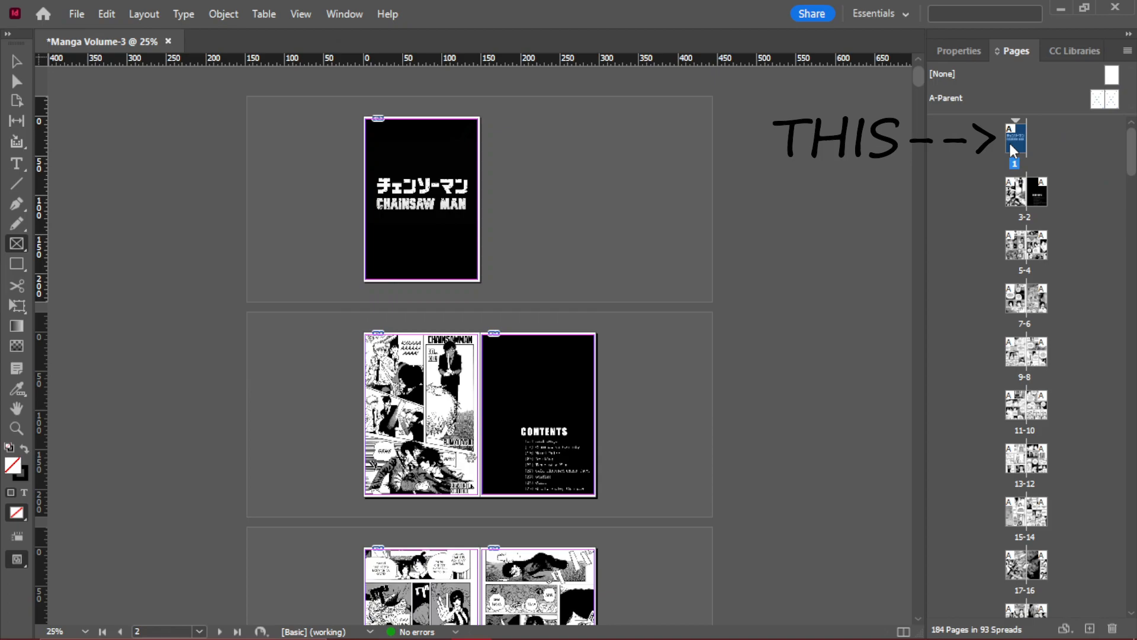
# - Start Print Booklet with the 2-up Saddle Stitch type and preview the spreads from the first to the last
pyautogui.click(76, 15)
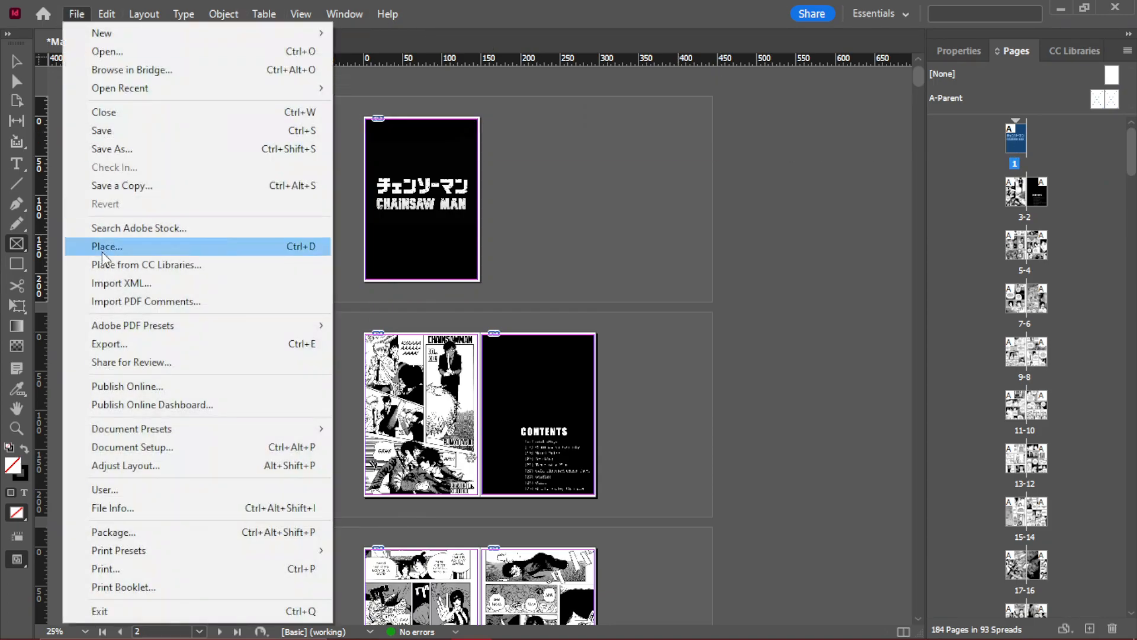
pyautogui.click(170, 586)
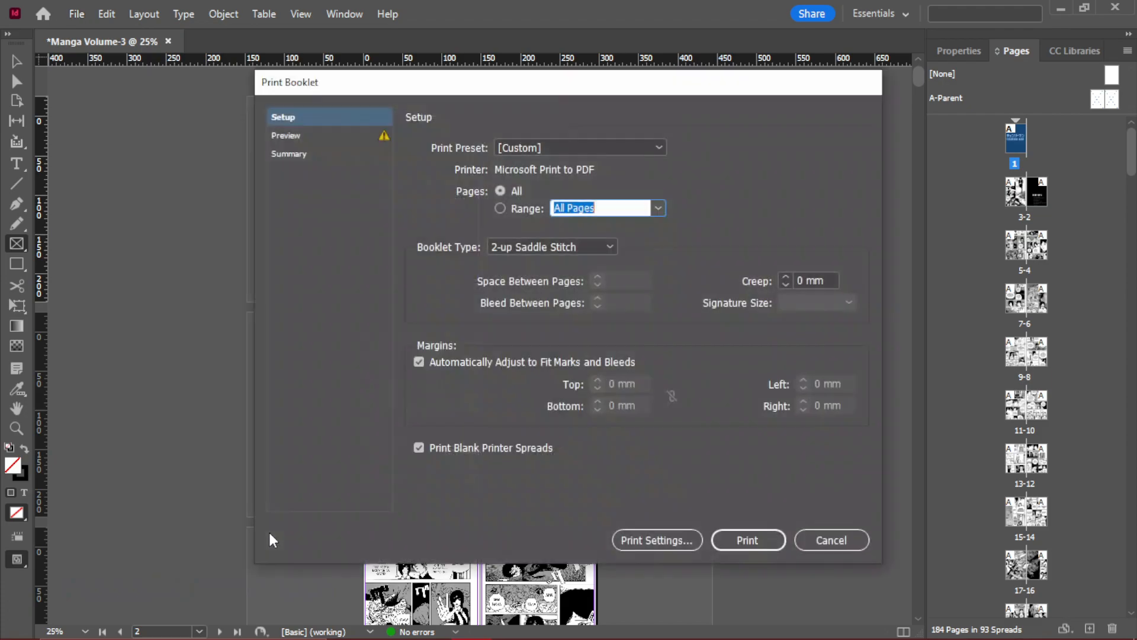
pyautogui.click(304, 136)
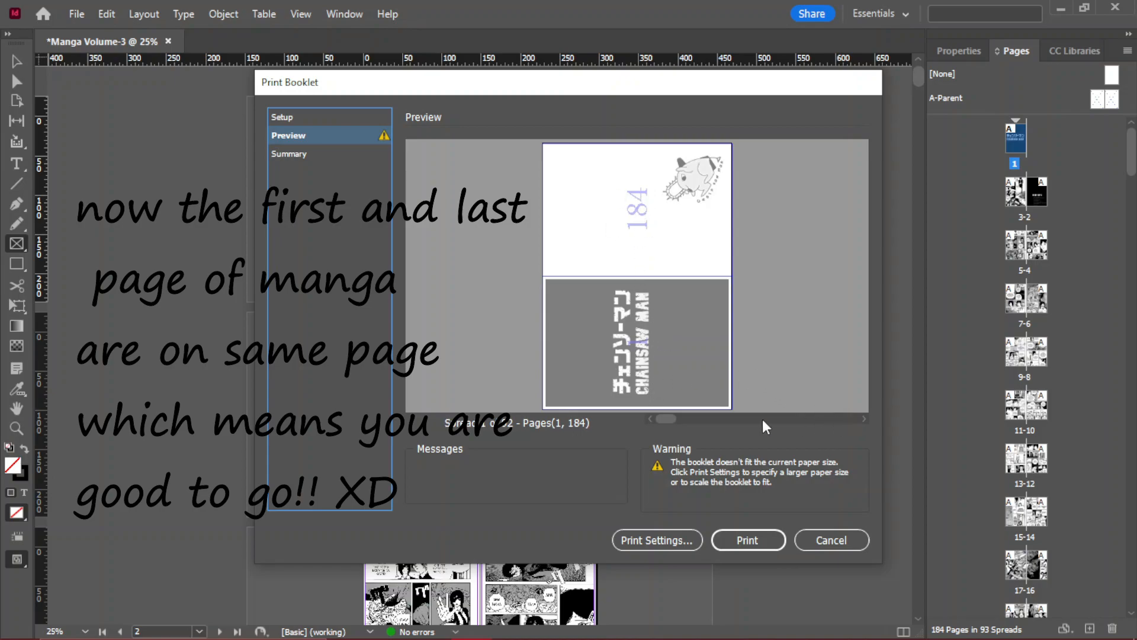
pyautogui.moveTo(670, 420); pyautogui.dragTo(847, 436)
pyautogui.moveTo(755, 441); pyautogui.dragTo(870, 427)
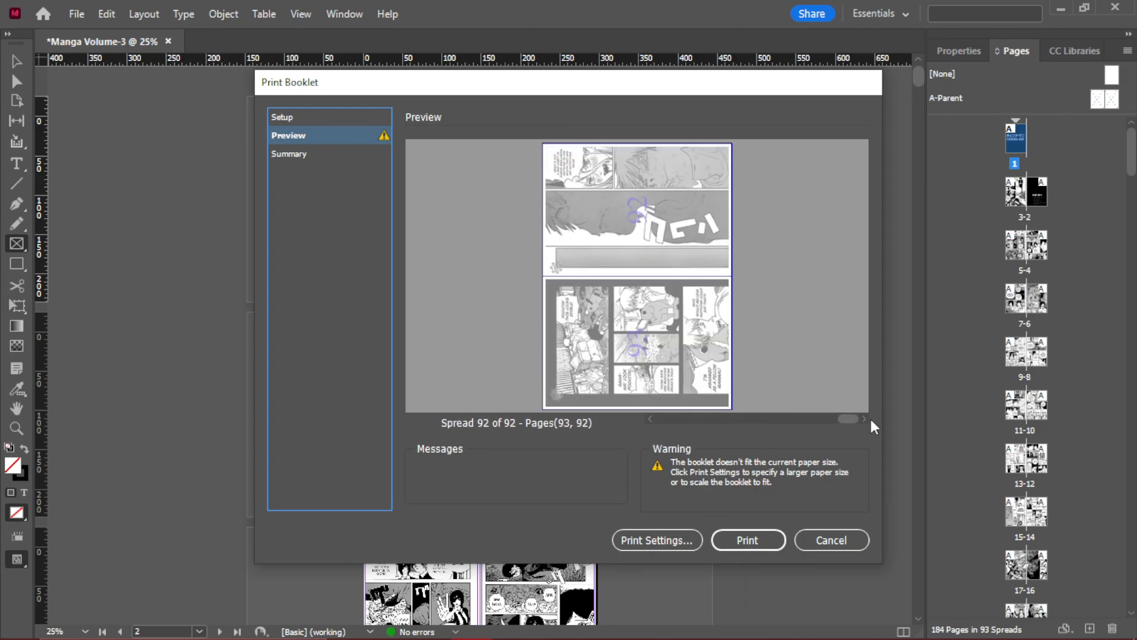
# - Print the booklet to a PDF file named VOLUME-3 in the VOLUME_2 folder
pyautogui.click(762, 541)
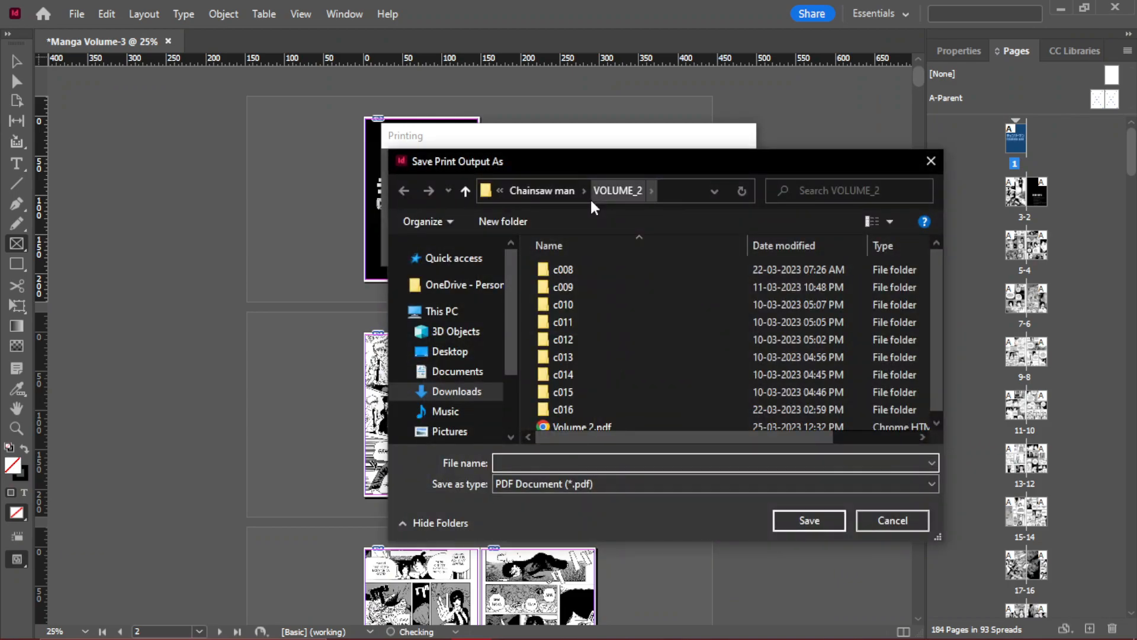
pyautogui.write('VOLUME')
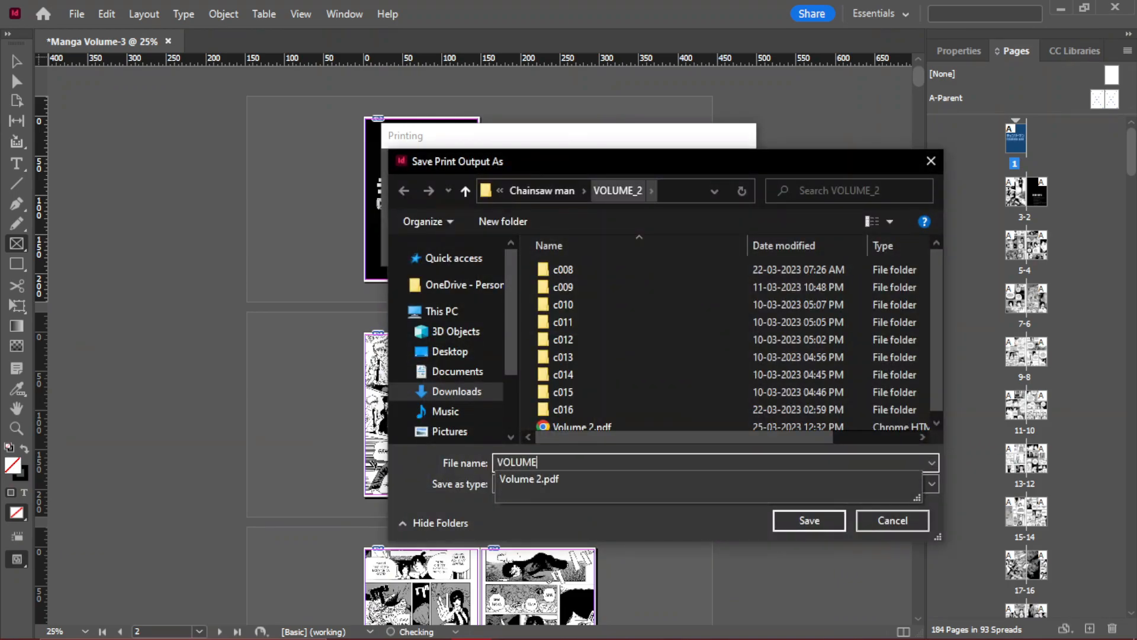
pyautogui.write('-')
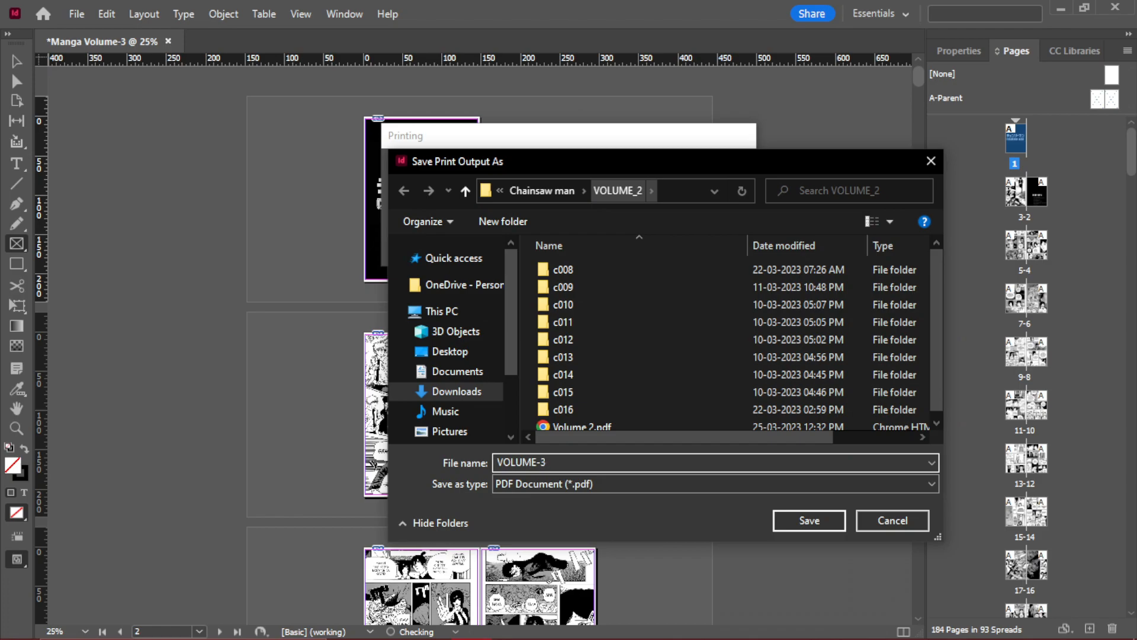
pyautogui.write('3')
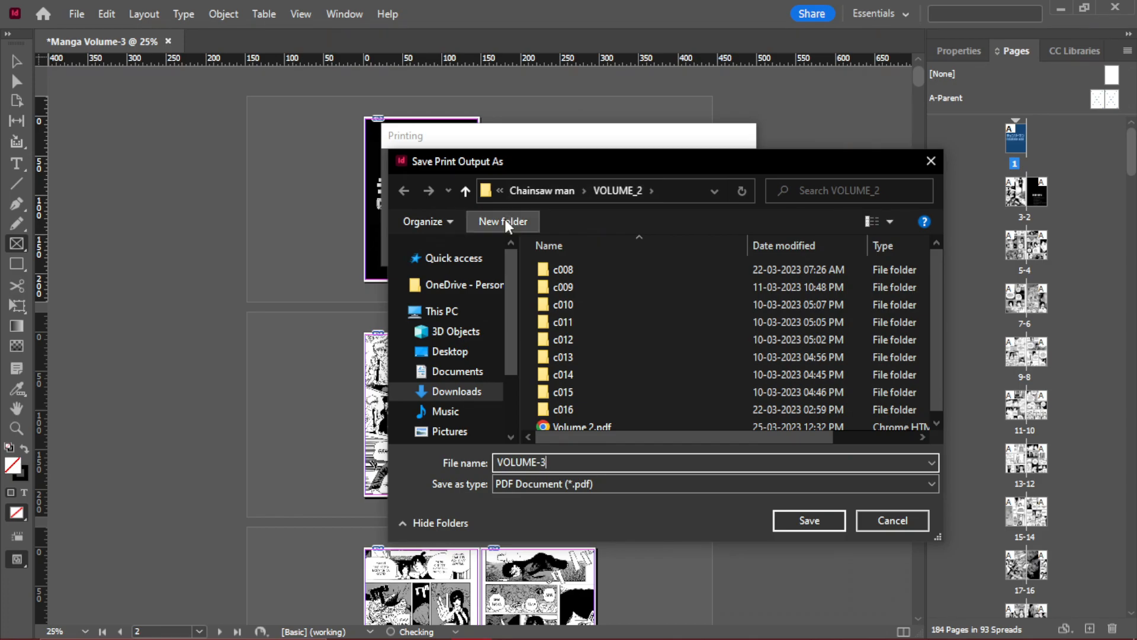
pyautogui.click(791, 529)
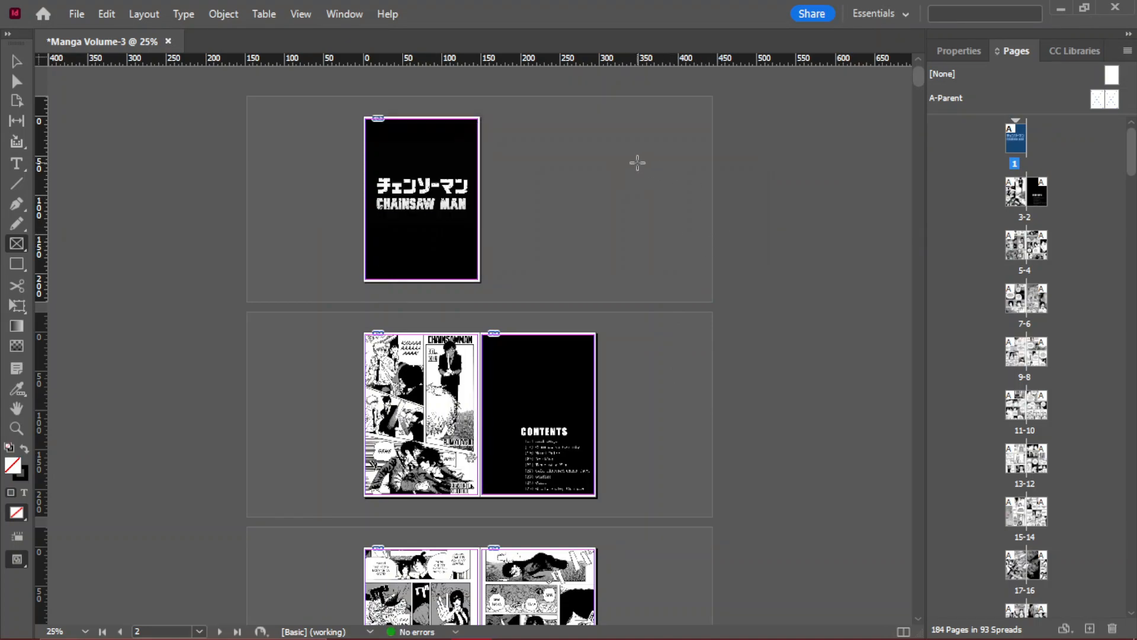
# - Switch to the desktop, open VOLUME-3.pdf in Chrome and look through its paired pages
pyautogui.click(1061, 8)
pyautogui.moveTo(47, 385); pyautogui.dragTo(540, 208)
pyautogui.moveTo(642, 133); pyautogui.dragTo(645, 131)
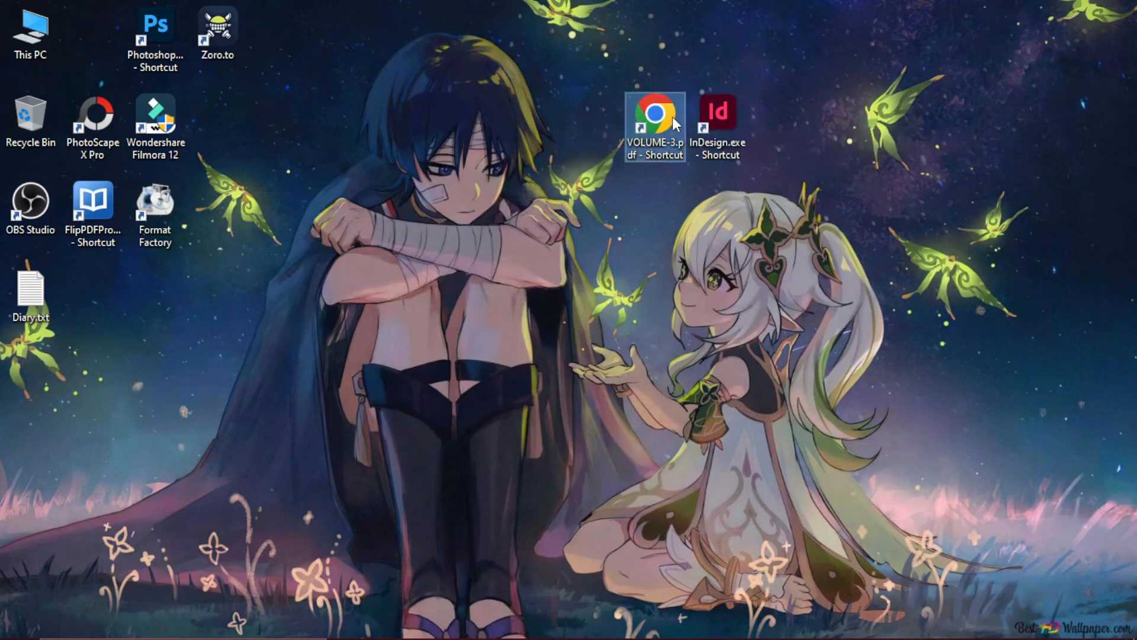
pyautogui.doubleClick(674, 116)
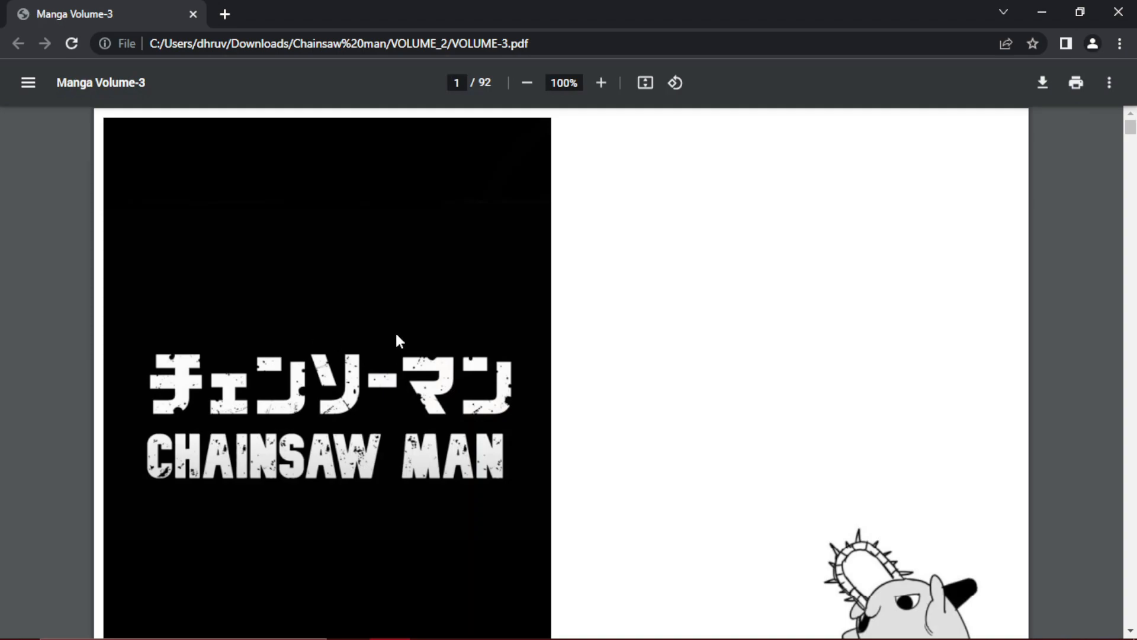
pyautogui.scroll(-10, 553, 455)
pyautogui.keyDown('ctrl'); pyautogui.scroll(-4, 551, 453); pyautogui.keyUp('ctrl')
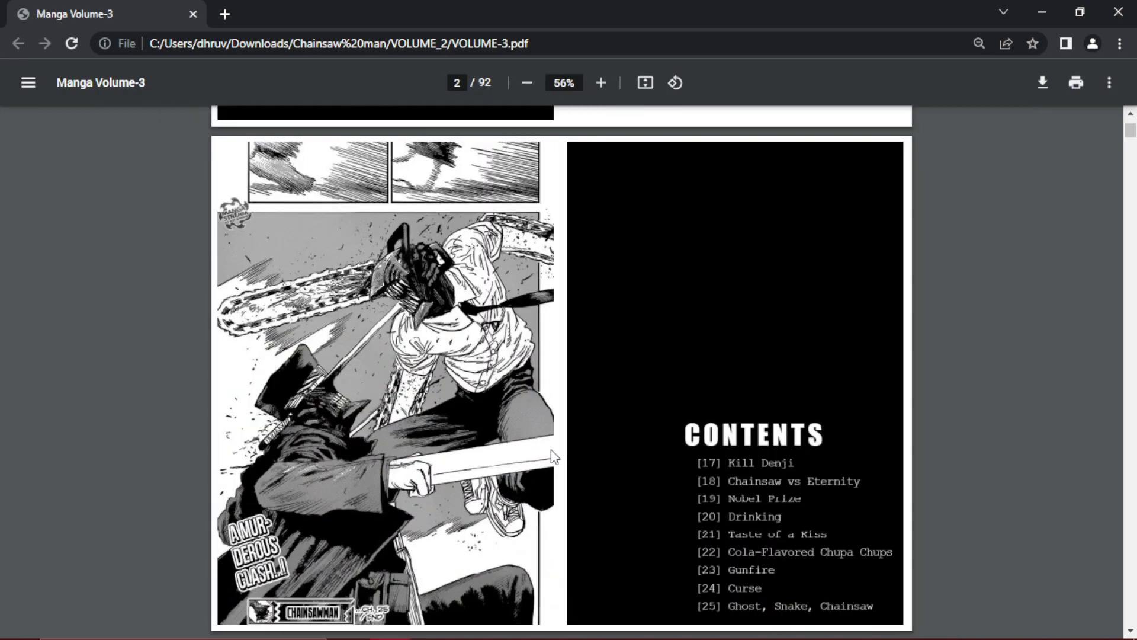
pyautogui.scroll(9, 440, 406)
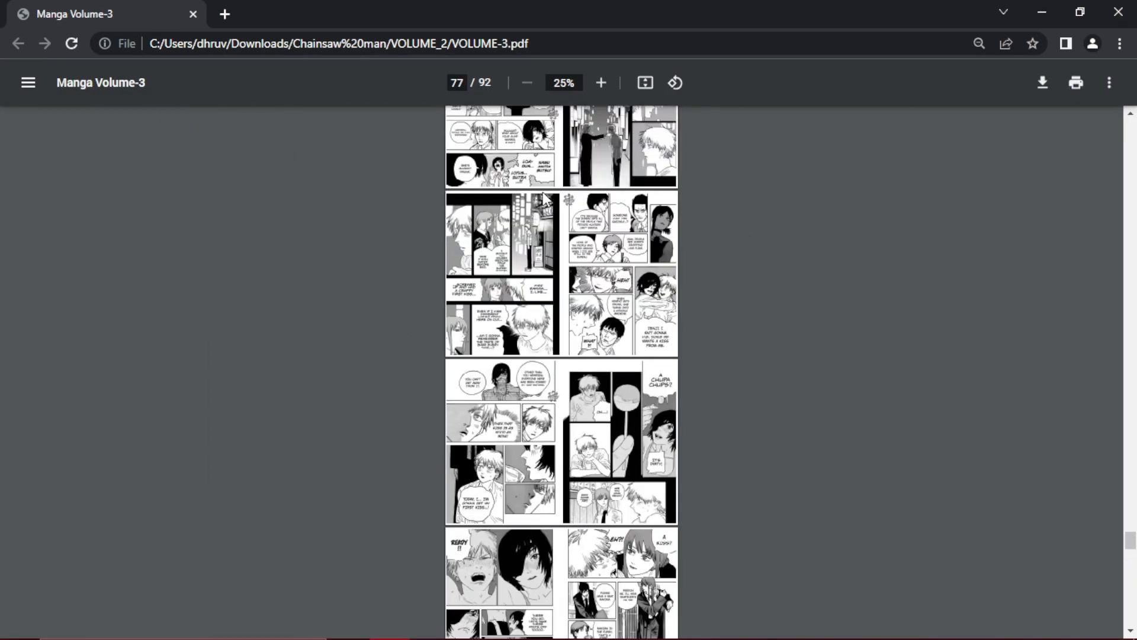
# - Start printing the PDF from Chrome and check the first sheets in the print preview
pyautogui.click(1076, 83)
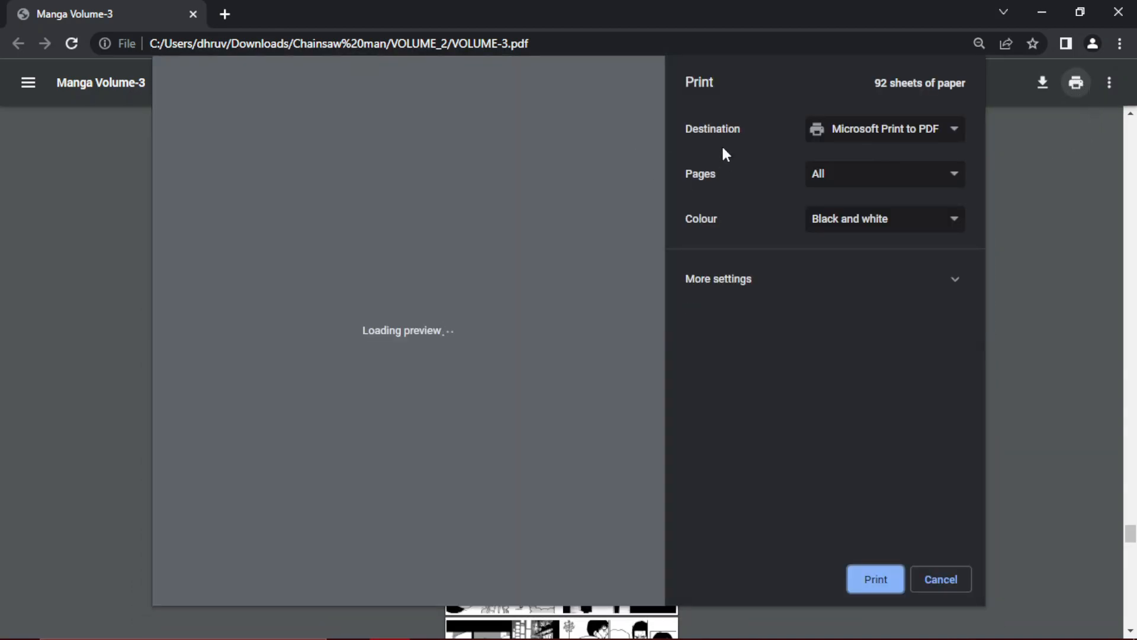
pyautogui.scroll(-5, 471, 335)
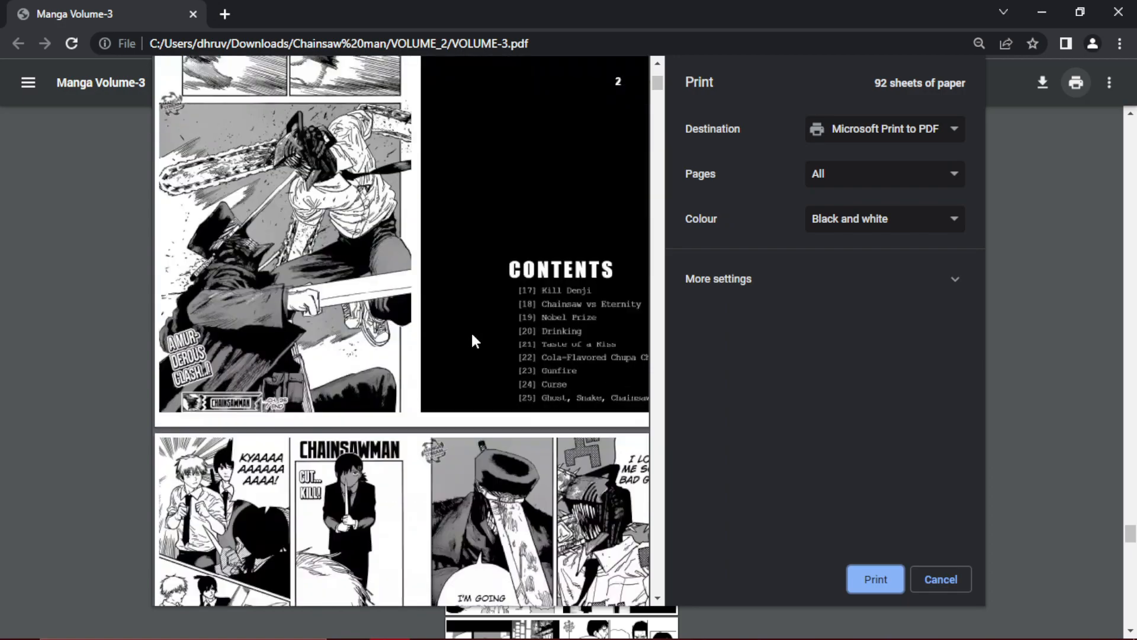
pyautogui.scroll(5, 472, 336)
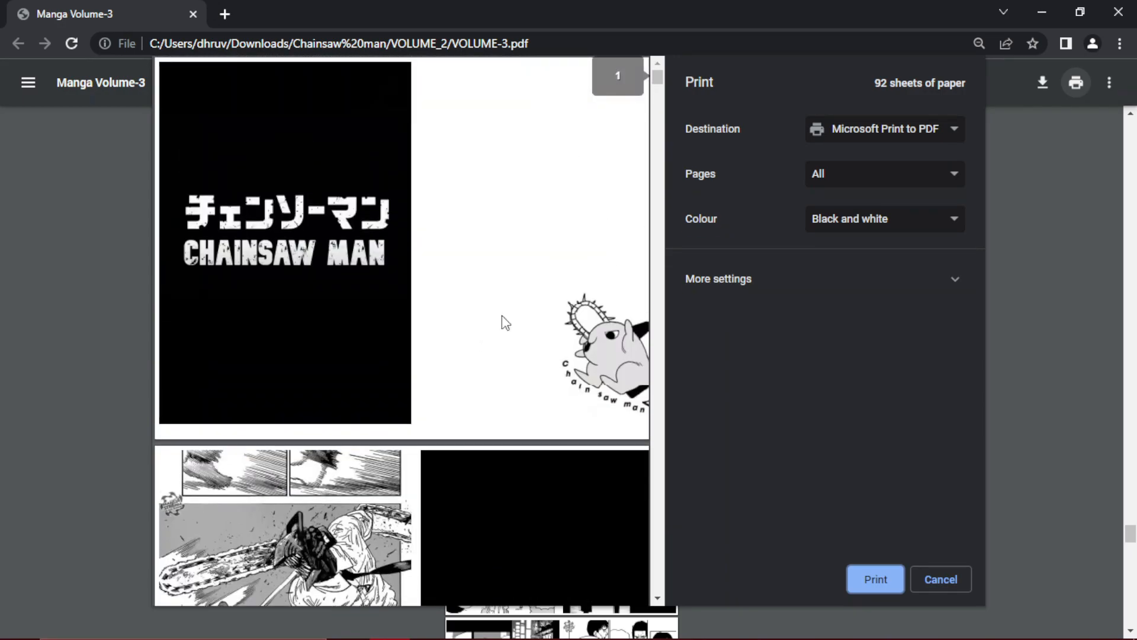
# - Bring up the full list of print destinations and search it for a Canon and an HP printer
pyautogui.click(876, 135)
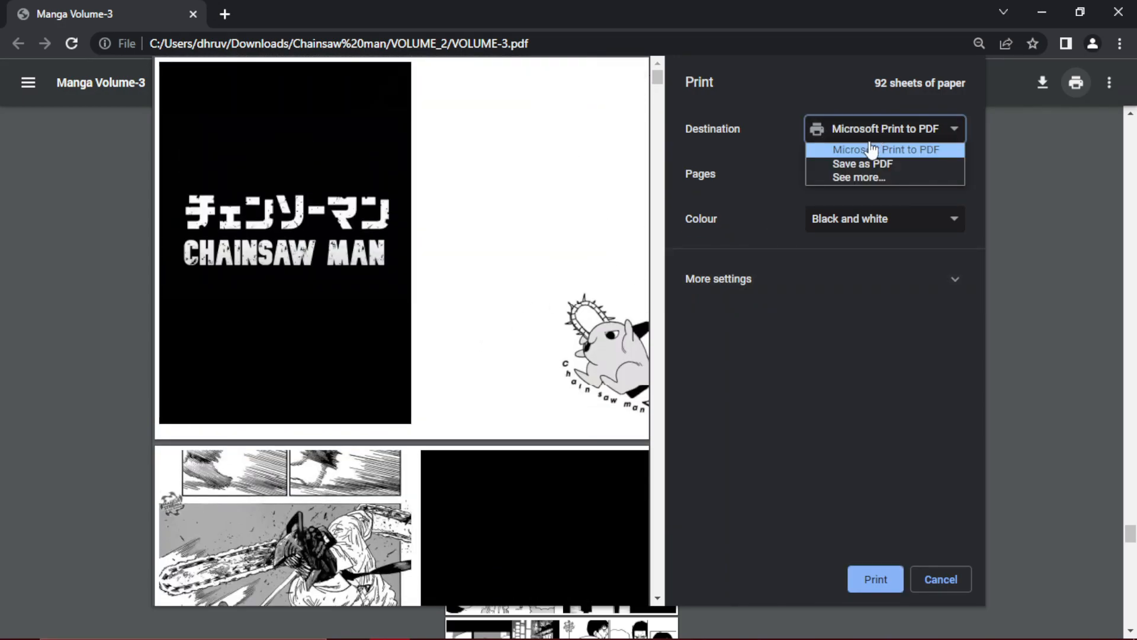
pyautogui.click(857, 177)
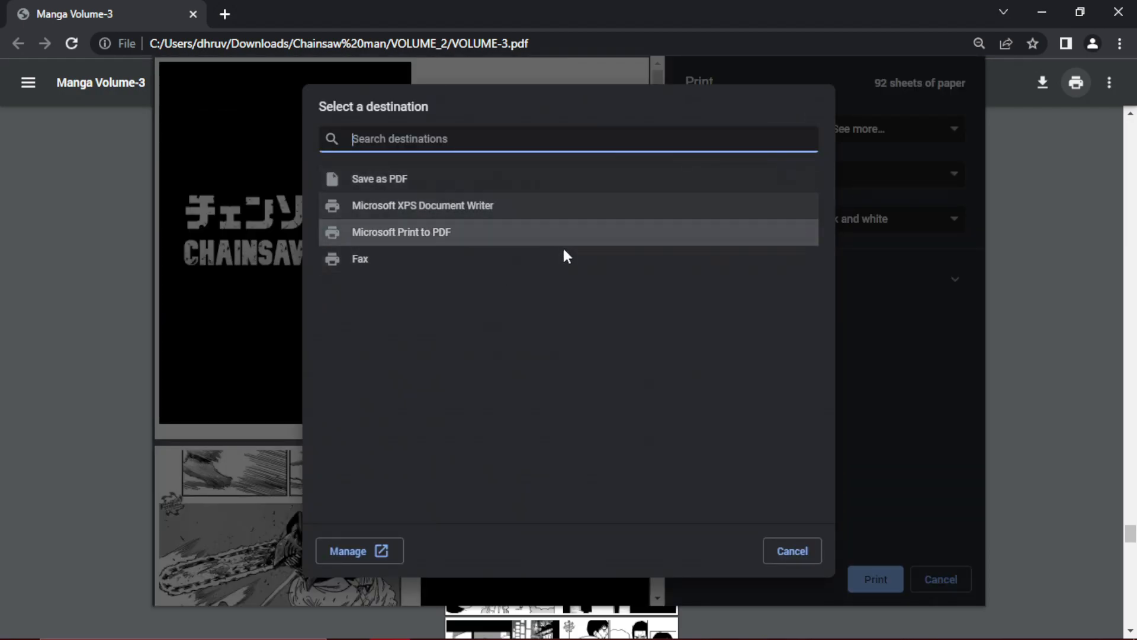
pyautogui.write('canon')
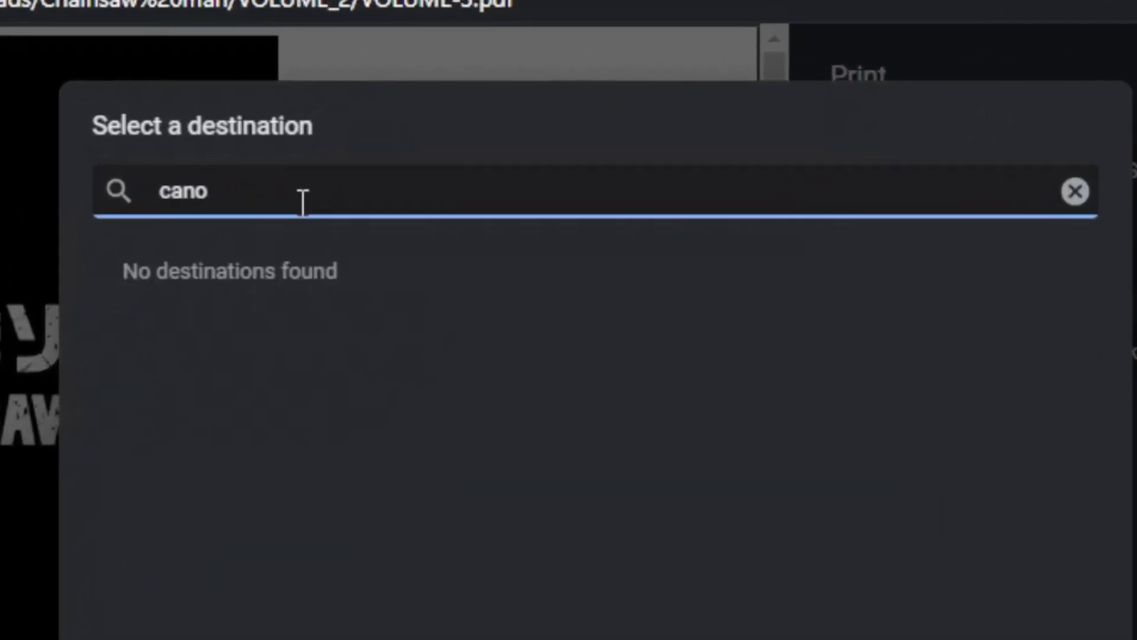
pyautogui.press('BackSpace')
pyautogui.press('BackSpace')
pyautogui.press('BackSpace')
pyautogui.write('p')
pyautogui.press('BackSpace')
pyautogui.write('hp')
pyautogui.press('BackSpace')
pyautogui.press('BackSpace')
pyautogui.write('or what')
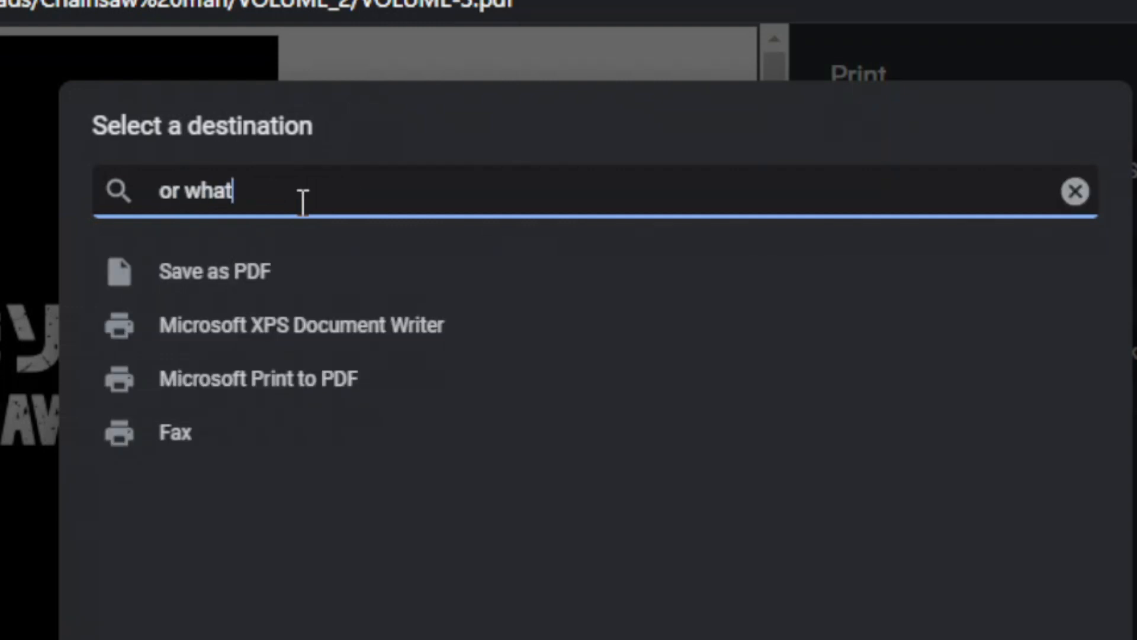
pyautogui.write('ever printer u have')
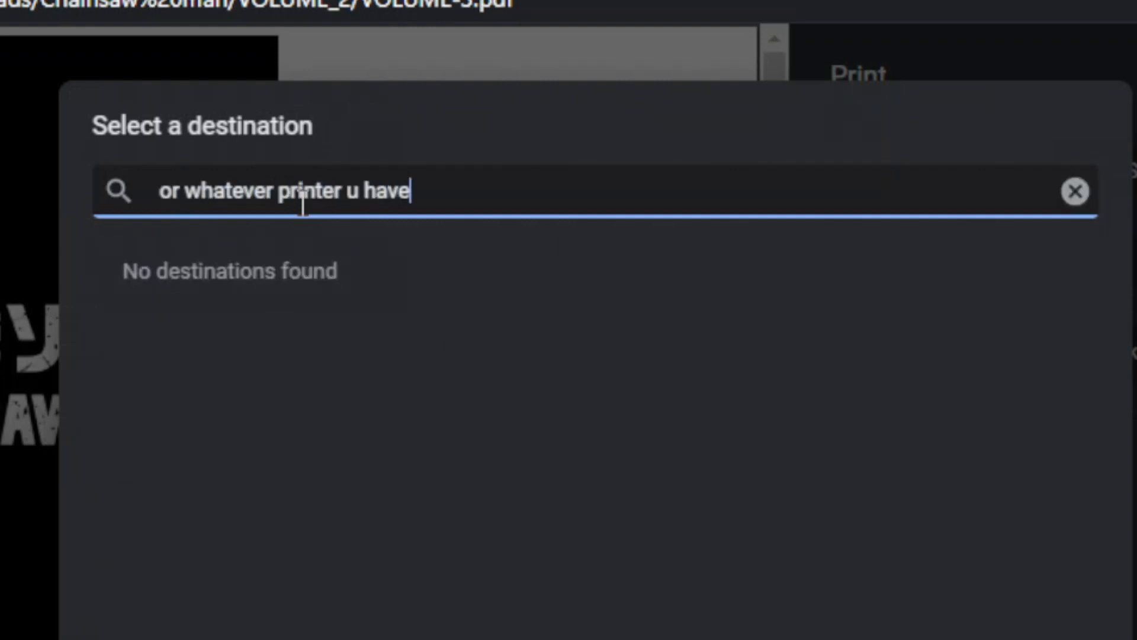
pyautogui.press('BackSpace')
pyautogui.press('BackSpace')
pyautogui.press('BackSpace')
pyautogui.press('BackSpace')
pyautogui.press('BackSpace')
pyautogui.press('BackSpace')
pyautogui.press('BackSpace')
pyautogui.press('BackSpace')
pyautogui.press('BackSpace')
pyautogui.press('BackSpace')
pyautogui.press('BackSpace')
pyautogui.press('BackSpace')
pyautogui.press('BackSpace')
pyautogui.press('BackSpace')
pyautogui.press('BackSpace')
pyautogui.press('BackSpace')
pyautogui.press('BackSpace')
pyautogui.press('BackSpace')
pyautogui.press('BackSpace')
pyautogui.press('BackSpace')
pyautogui.write('just ')
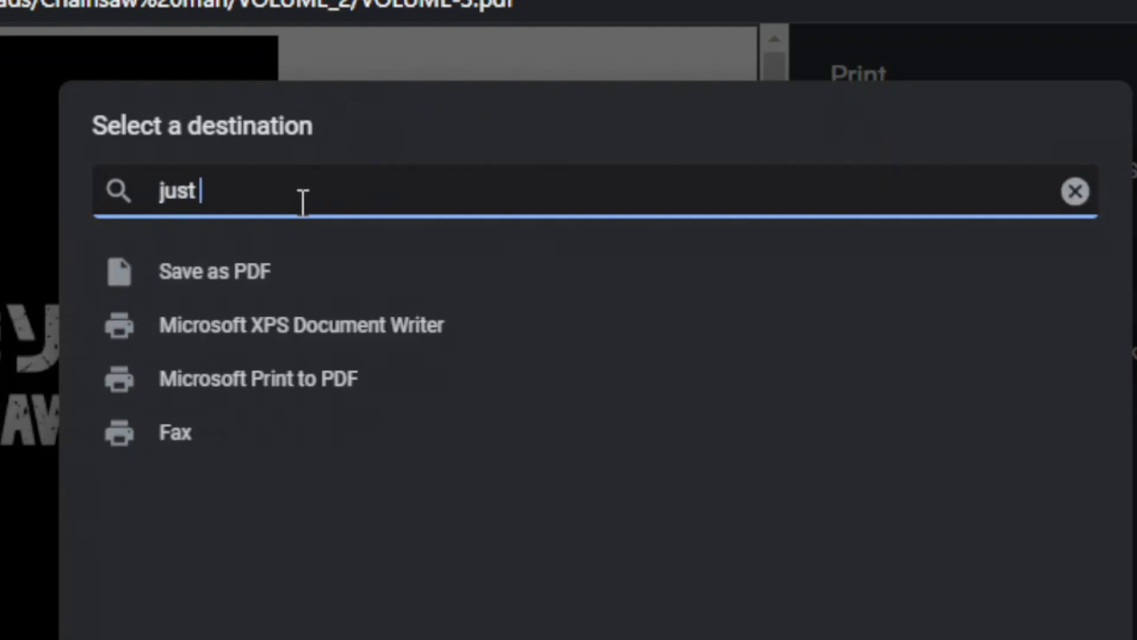
pyautogui.write('connect it and print as ')
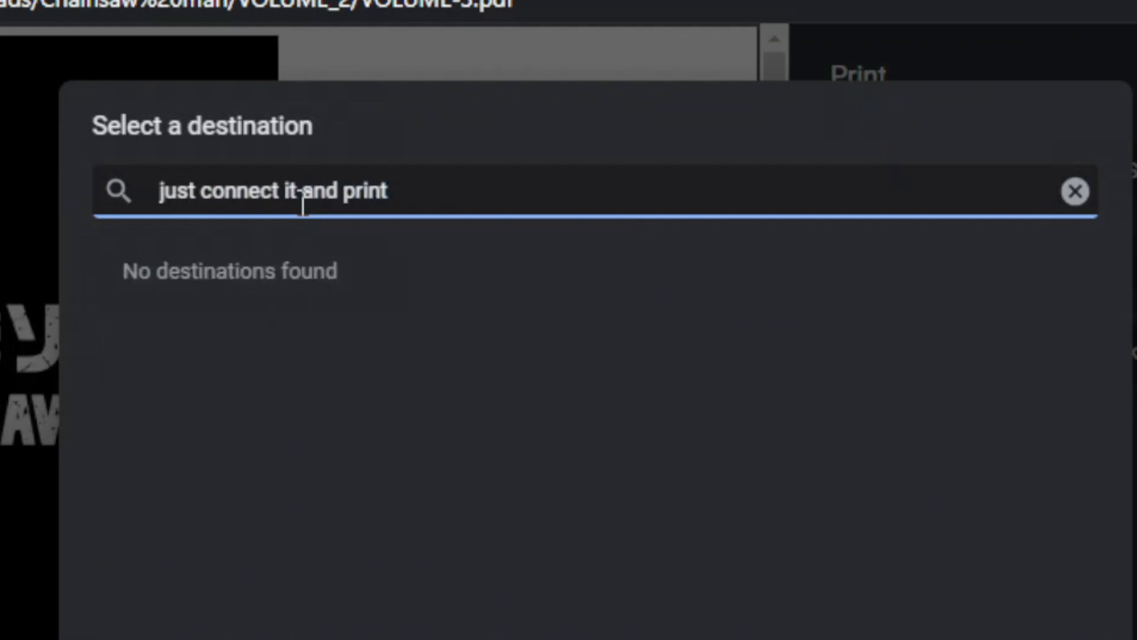
pyautogui.write('--')
pyautogui.press('BackSpace')
pyautogui.press('BackSpace')
pyautogui.press('BackSpace')
pyautogui.press('BackSpace')
pyautogui.press('BackSpace')
pyautogui.press('BackSpace')
pyautogui.press('BackSpace')
pyautogui.press('BackSpace')
pyautogui.press('BackSpace')
pyautogui.press('BackSpace')
pyautogui.press('BackSpace')
pyautogui.press('BackSpace')
pyautogui.press('BackSpace')
pyautogui.press('BackSpace')
pyautogui.press('BackSpace')
pyautogui.press('BackSpace')
pyautogui.press('BackSpace')
pyautogui.press('BackSpace')
pyautogui.press('BackSpace')
pyautogui.press('BackSpace')
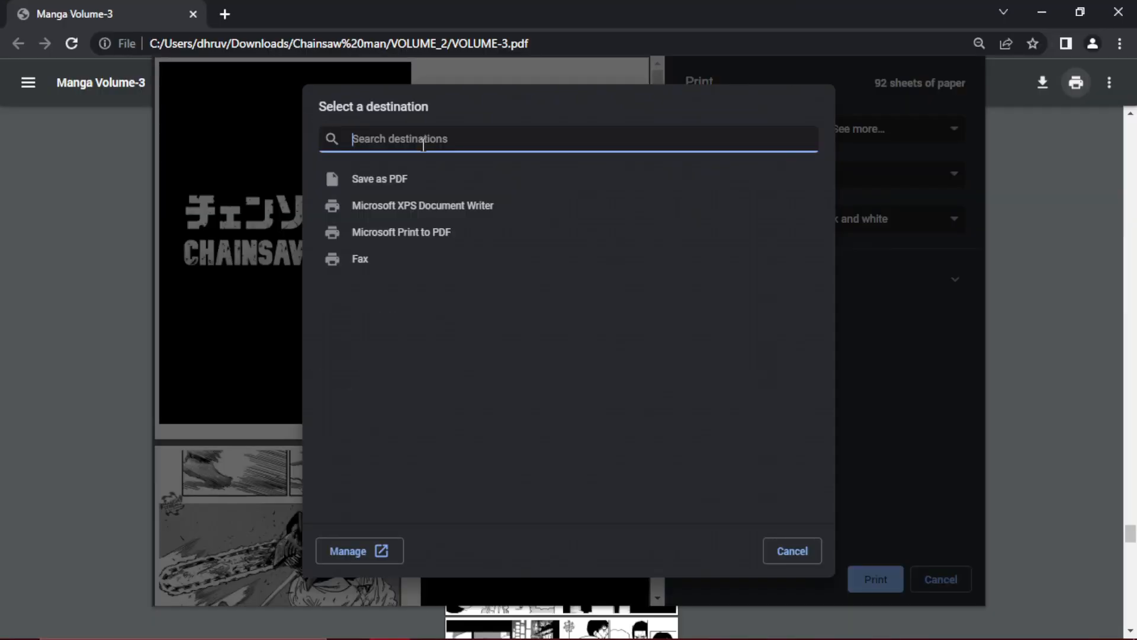
pyautogui.press('Escape')
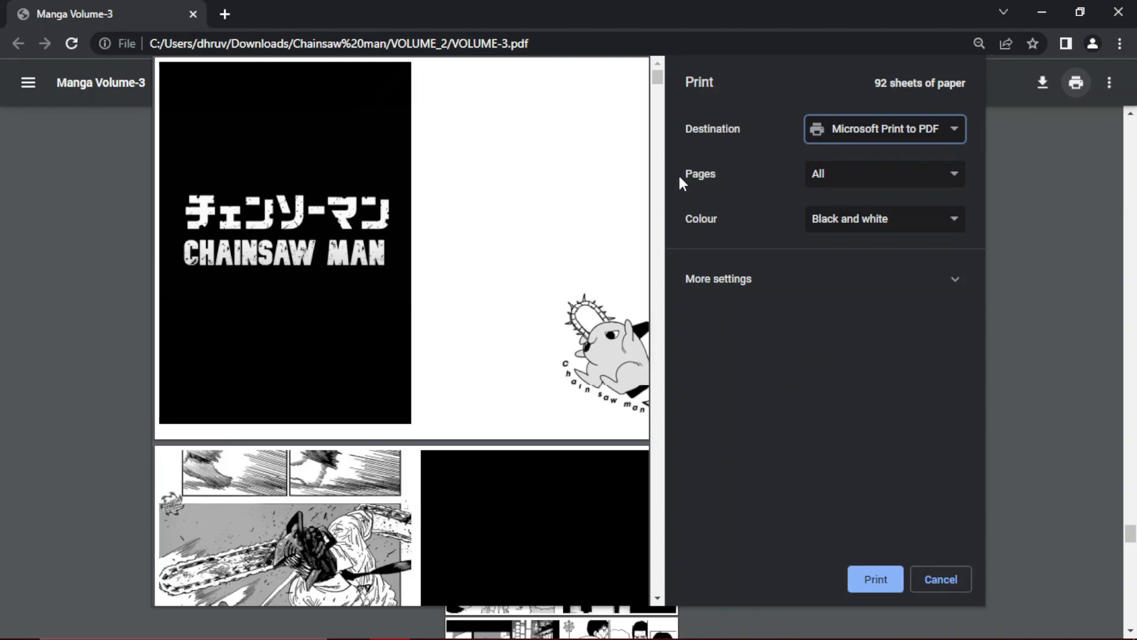
# - Restrict the print to odd pages only and look through the resulting sheets in the preview
pyautogui.click(902, 188)
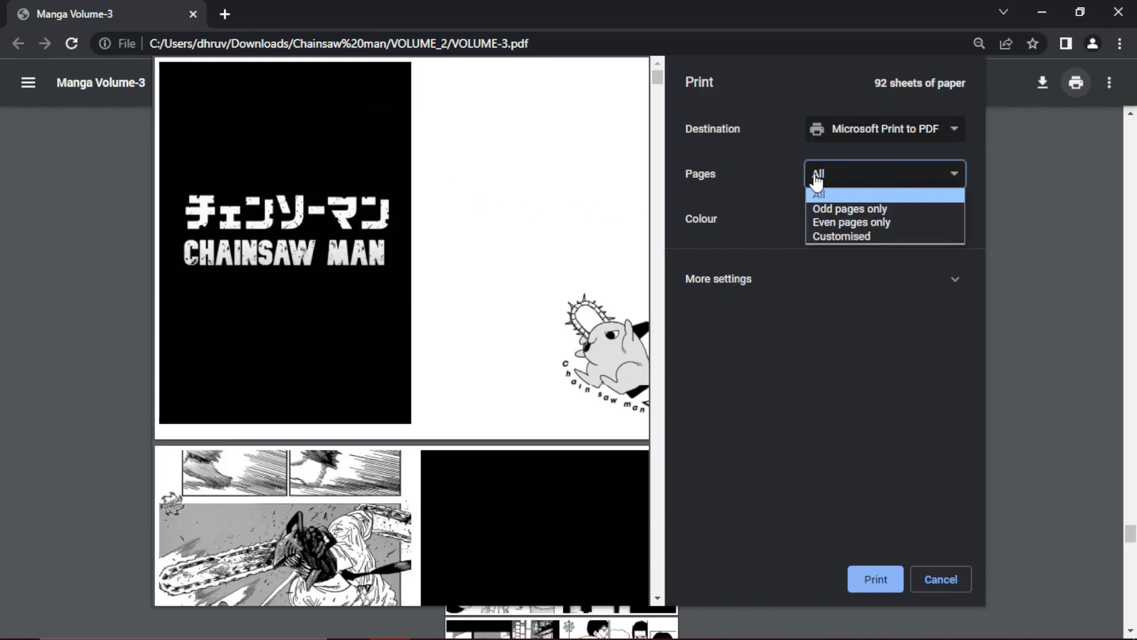
pyautogui.click(845, 208)
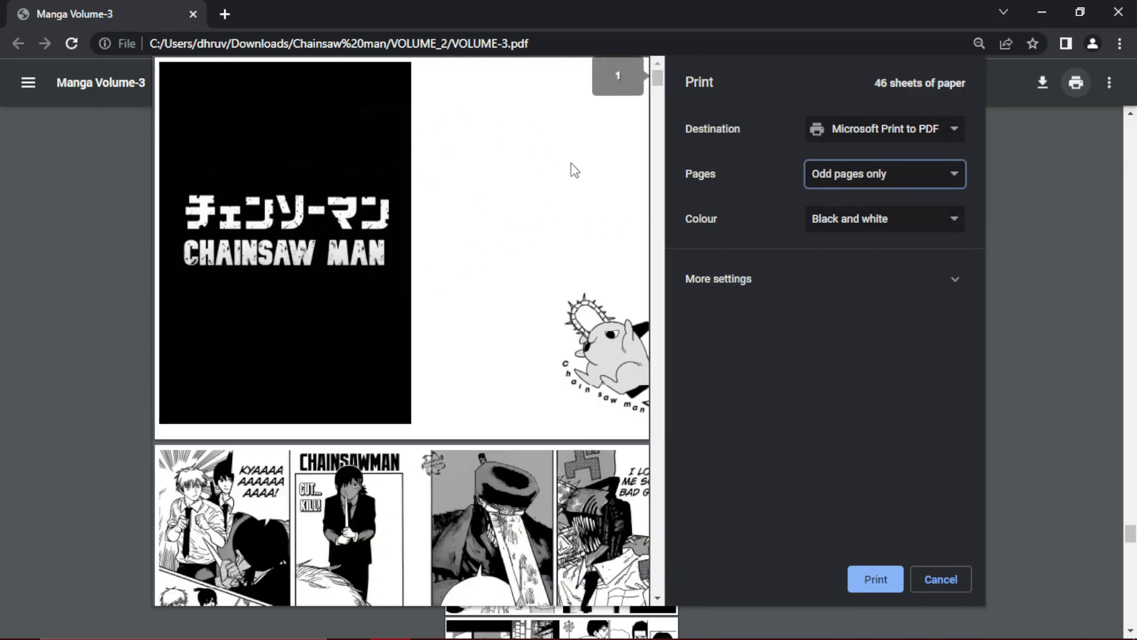
pyautogui.scroll(-7, 432, 215)
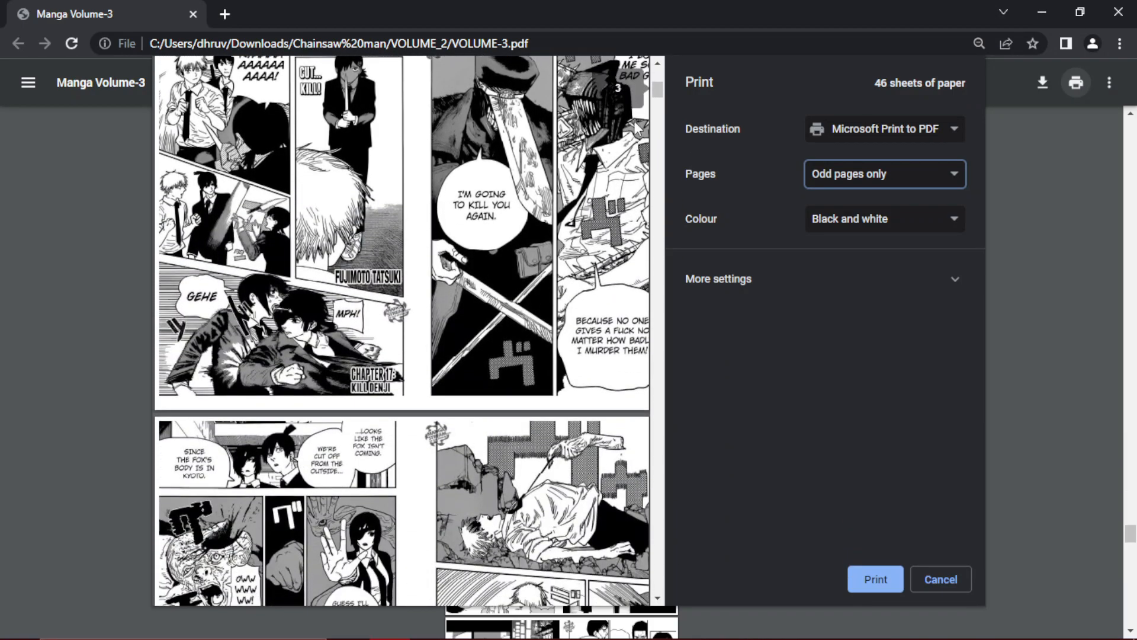
pyautogui.scroll(-10, 621, 91)
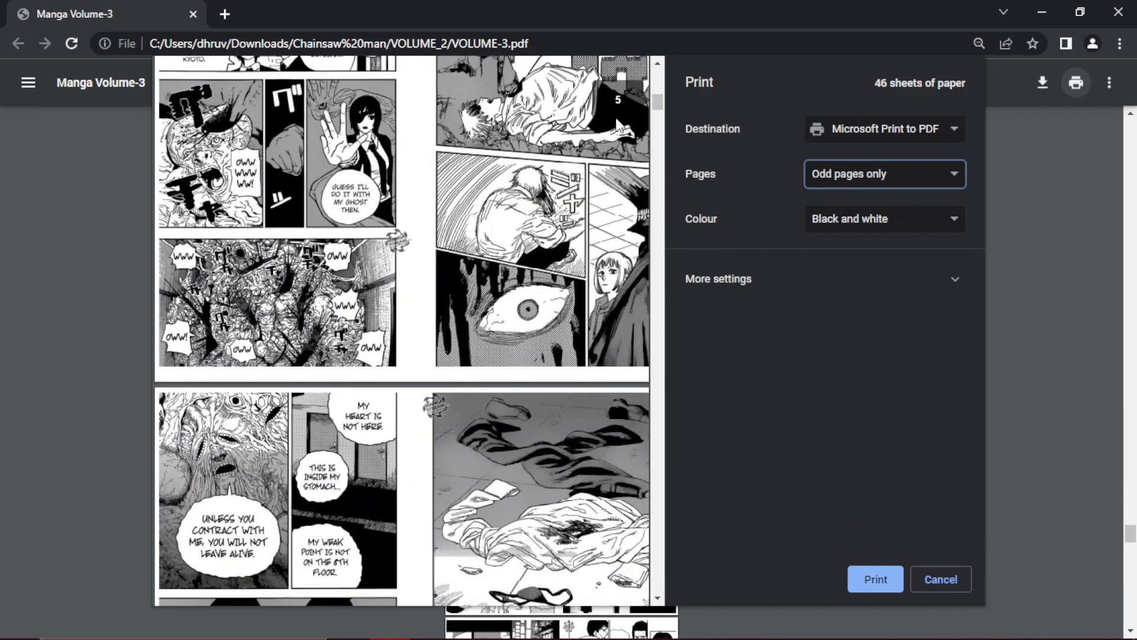
pyautogui.scroll(-5, 614, 117)
pyautogui.scroll(20, 616, 122)
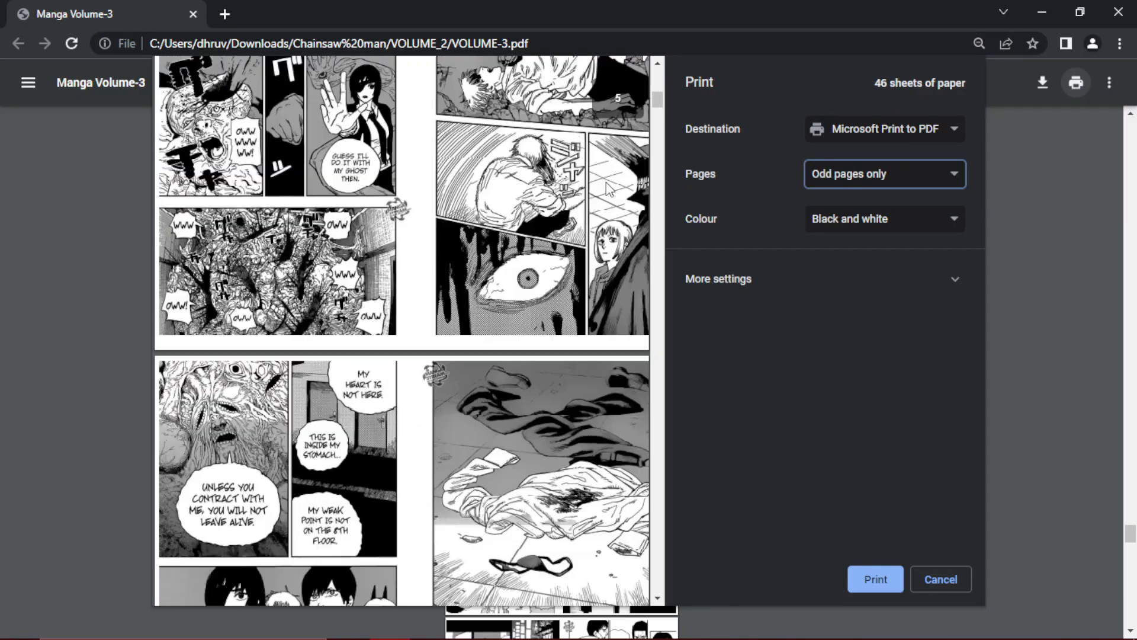
pyautogui.scroll(5, 606, 185)
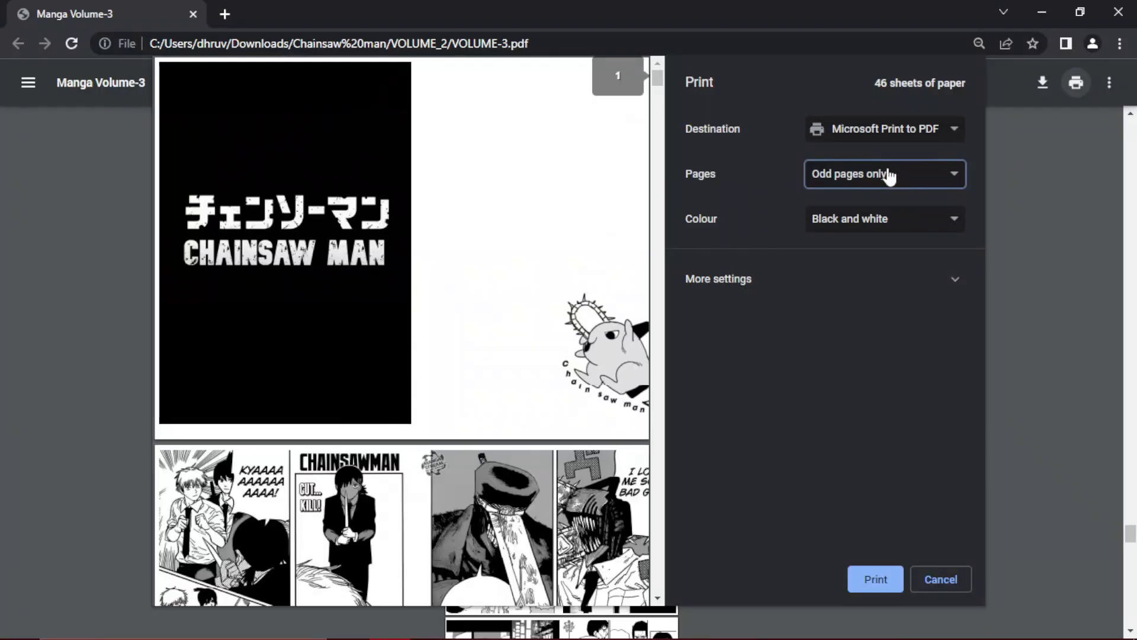
# - Restrict the print to even pages only, check the sheets in the preview and print them
pyautogui.click(888, 177)
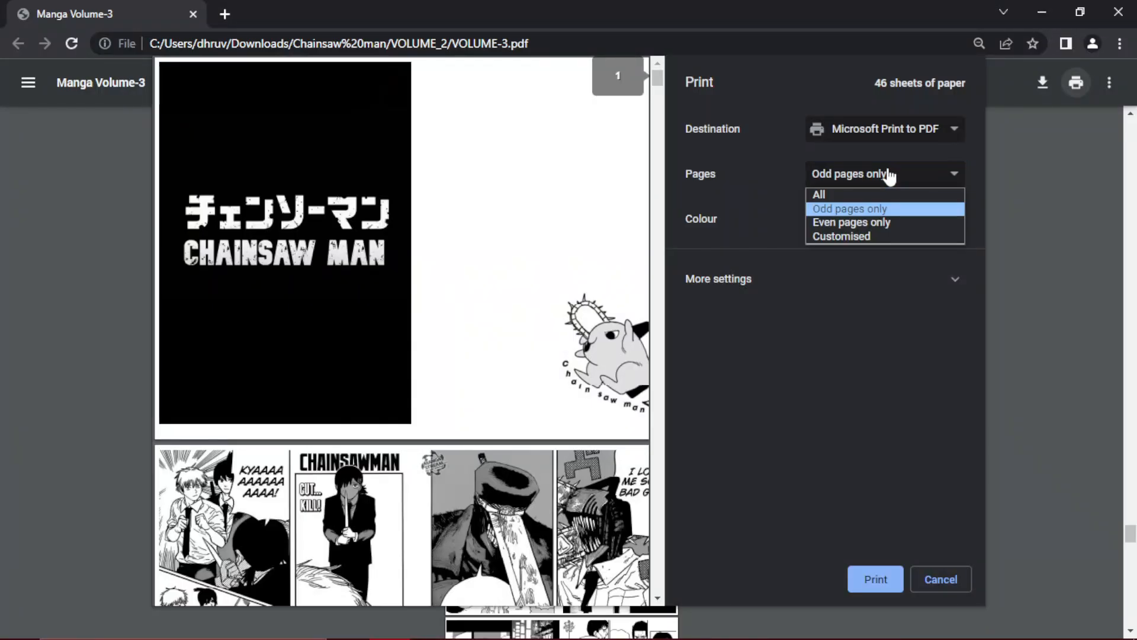
pyautogui.click(855, 222)
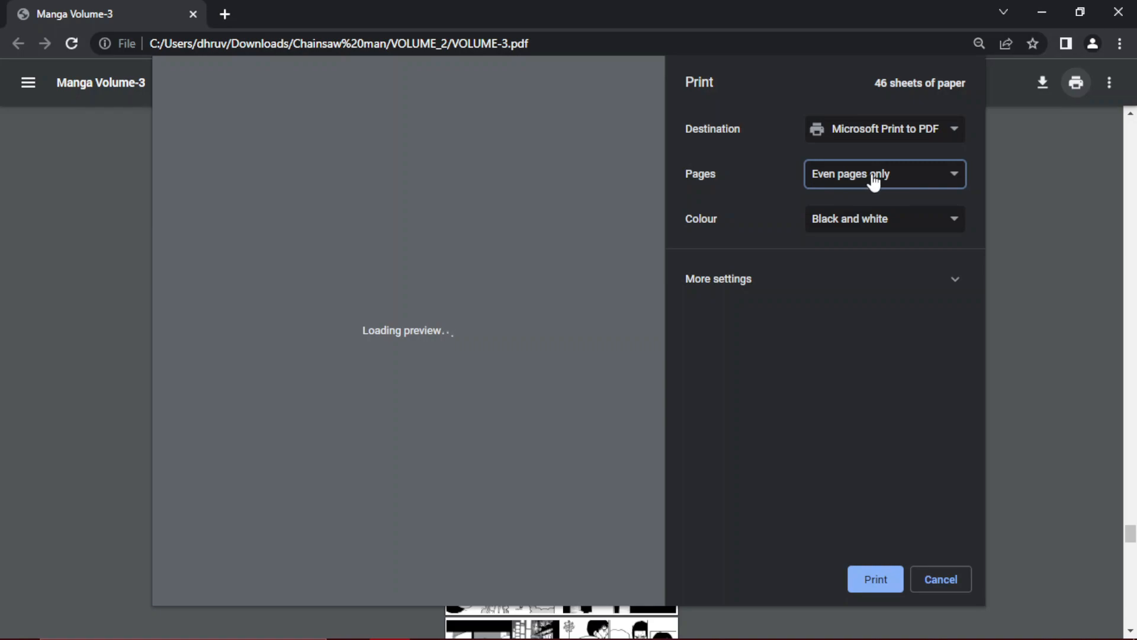
pyautogui.scroll(-5, 612, 115)
pyautogui.scroll(-6, 632, 95)
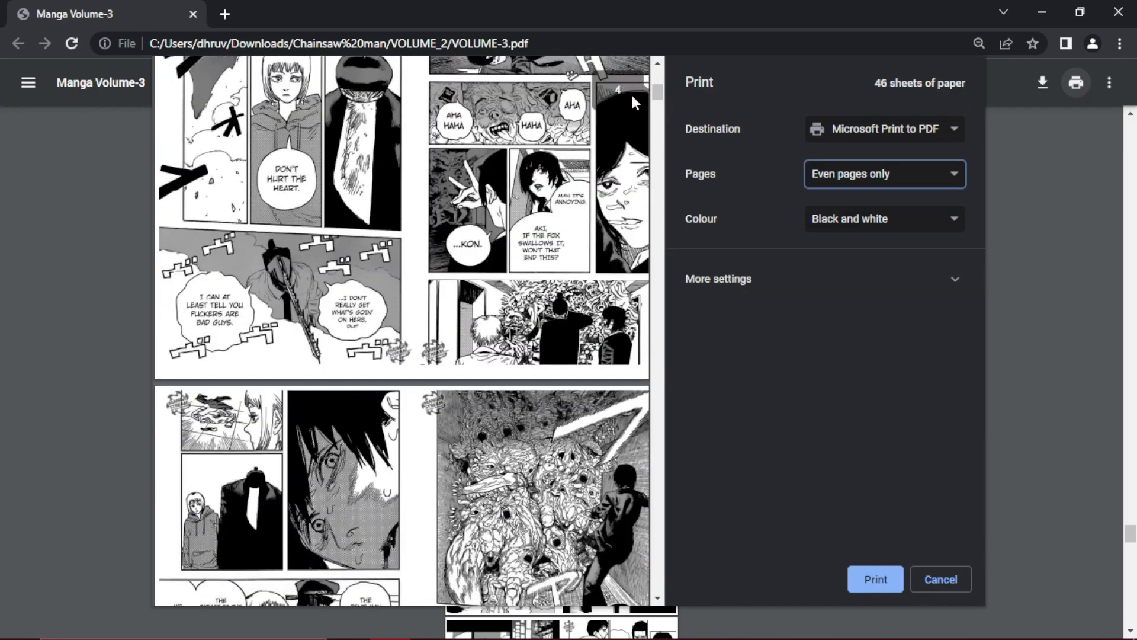
pyautogui.scroll(-5, 624, 104)
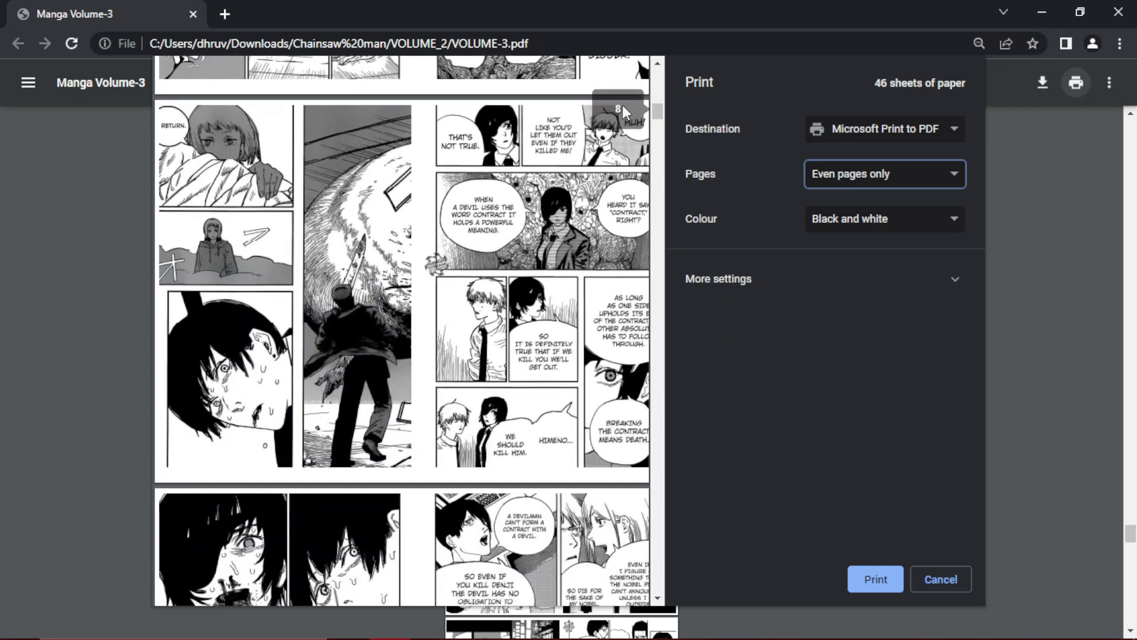
pyautogui.scroll(-5, 625, 113)
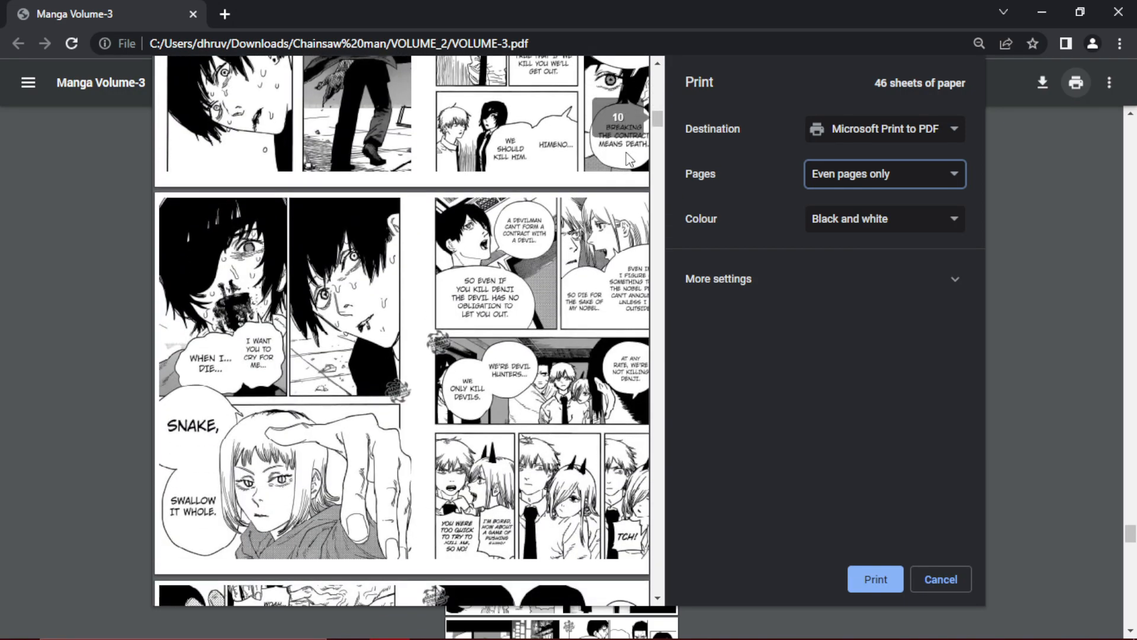
pyautogui.scroll(-5, 632, 125)
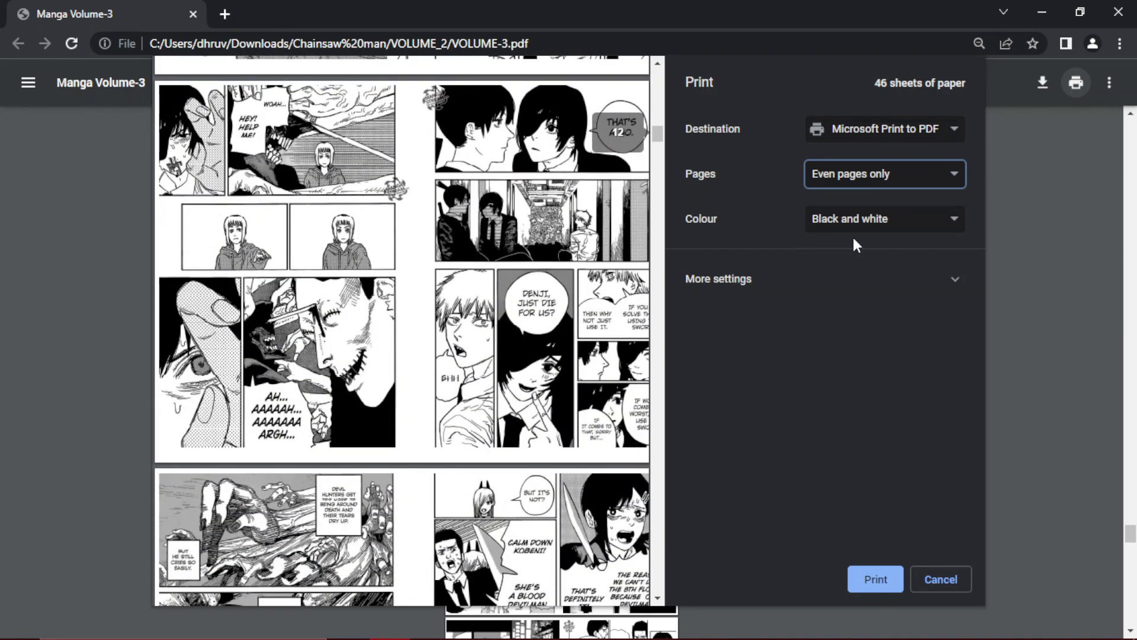
pyautogui.click(865, 580)
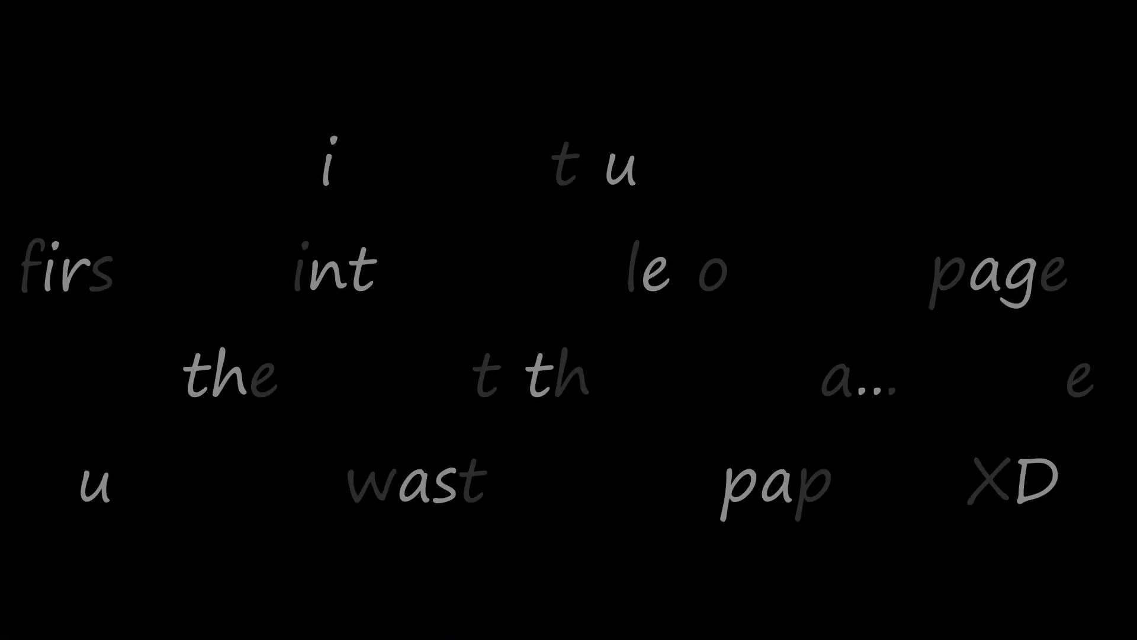